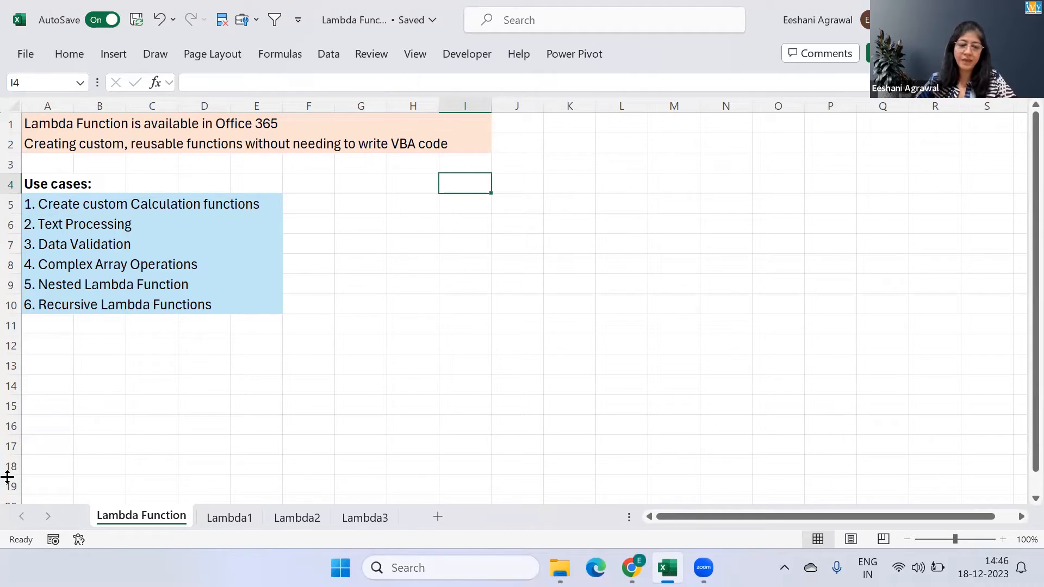
Open the Lambda1 sheet and examine the Student ID, Course Grade and Credit Hours data in rows 5 to 13
{"action": "left_click", "coordinate": [237, 519]}
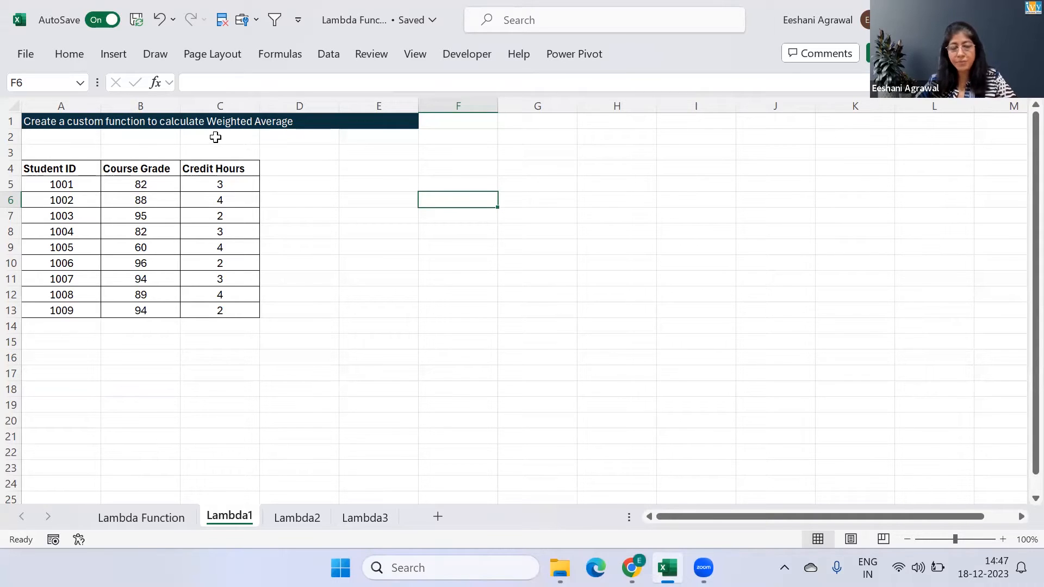
{"action": "left_click", "coordinate": [72, 183]}
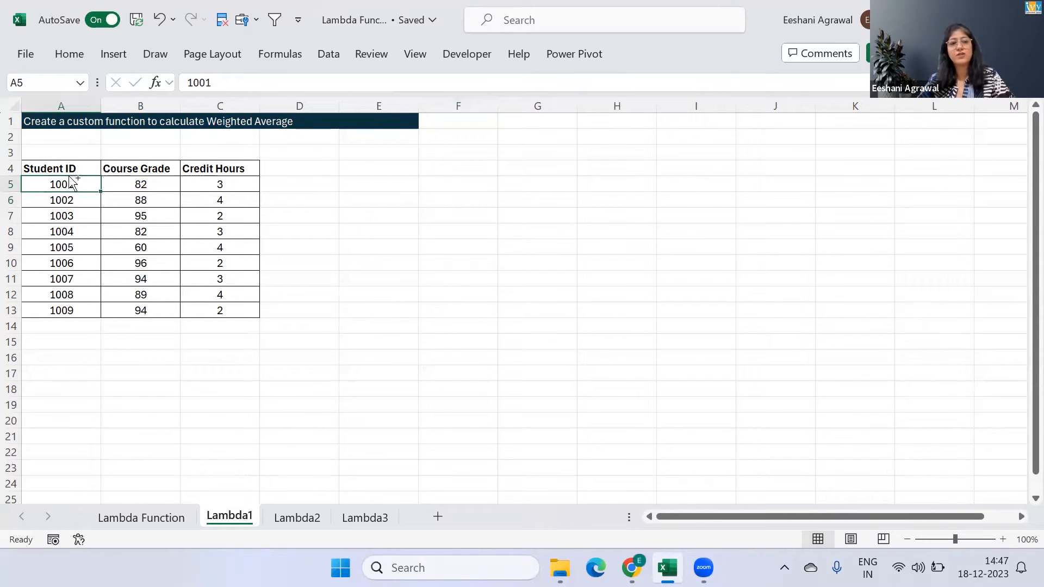
{"action": "key", "text": "ctrl+shift+Down"}
{"action": "key", "text": "Up"}
{"action": "key", "text": "Right"}
{"action": "key", "text": "Down"}
{"action": "key", "text": "ctrl+shift+Down"}
{"action": "key", "text": "Up"}
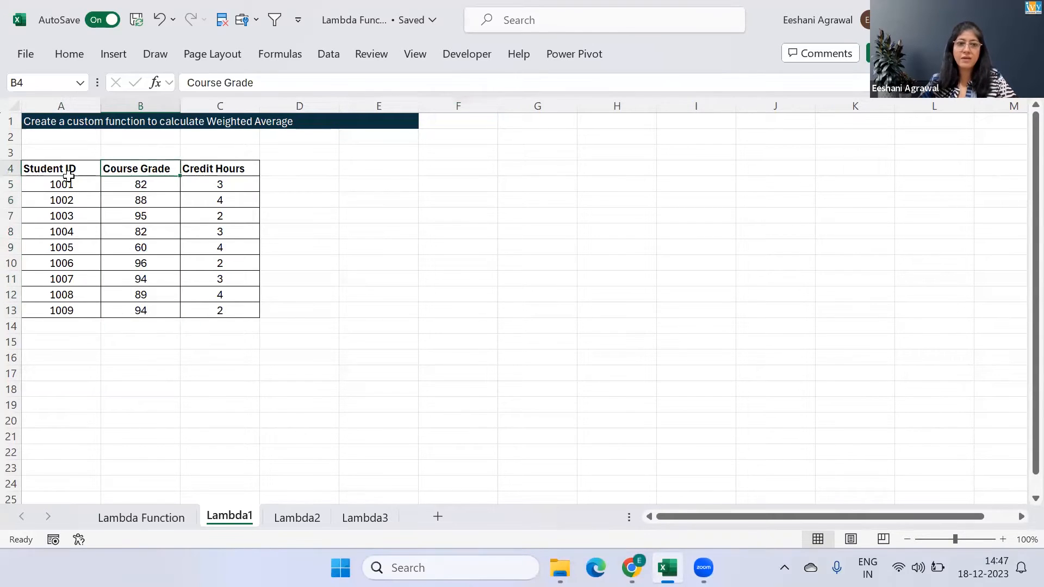
{"action": "key", "text": "Right"}
{"action": "key", "text": "Down"}
{"action": "key", "text": "ctrl+shift+Down"}
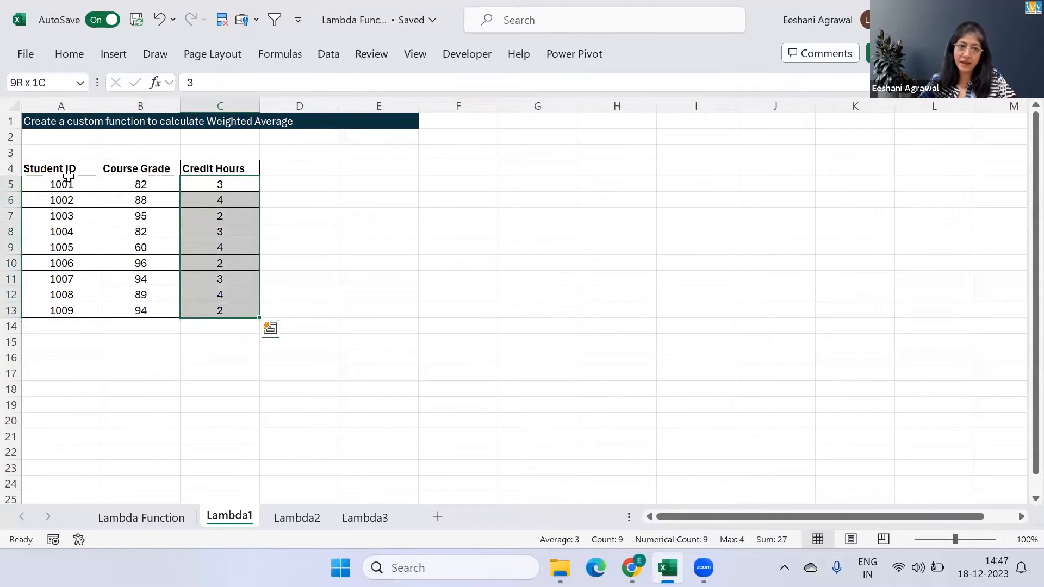
{"action": "key", "text": "Up"}
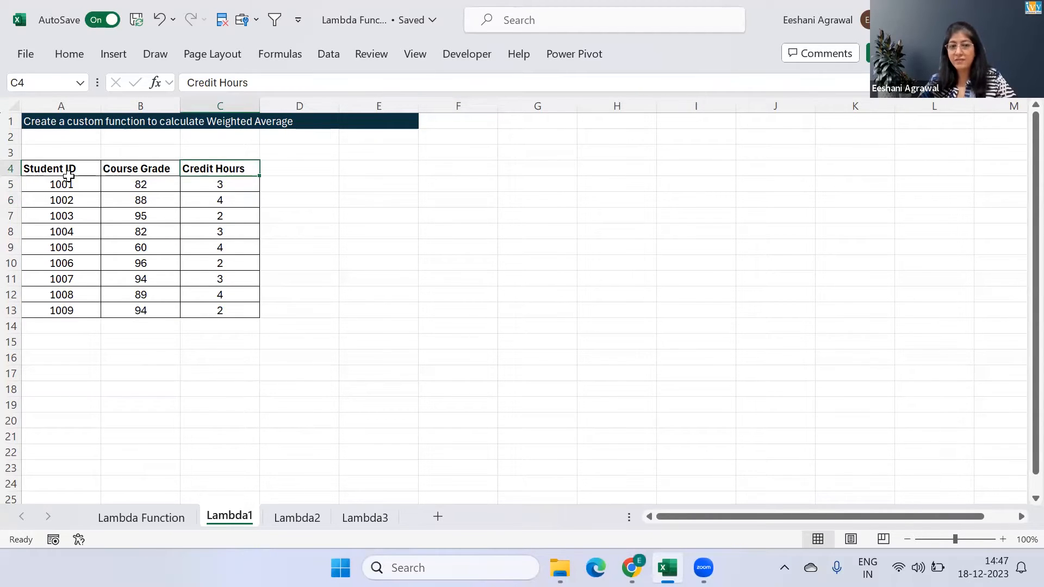
{"action": "key", "text": "Down"}
{"action": "key", "text": "Left"}
{"action": "key", "text": "ctrl+shift+Down"}
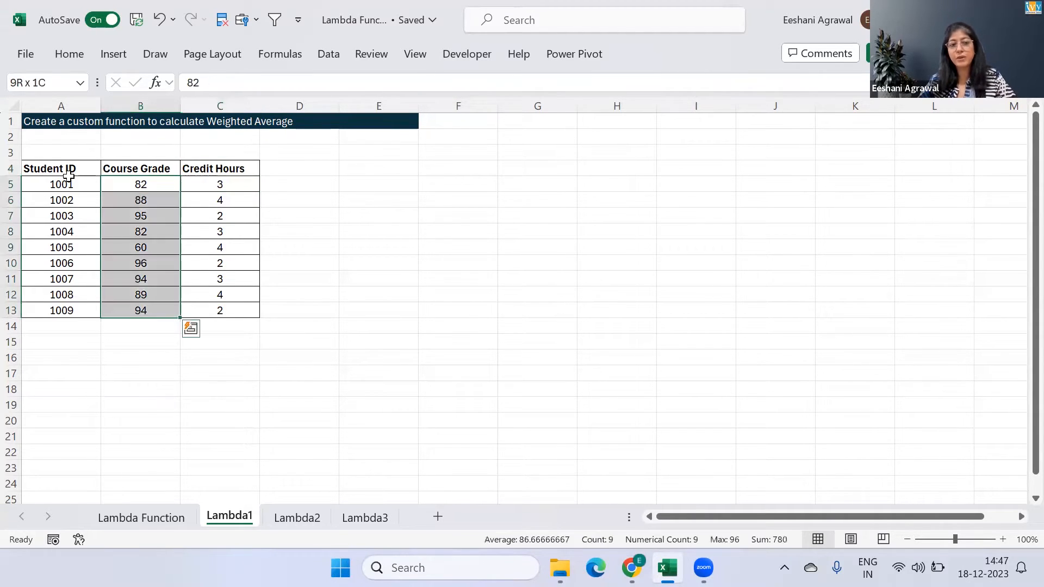
{"action": "key", "text": "Right"}
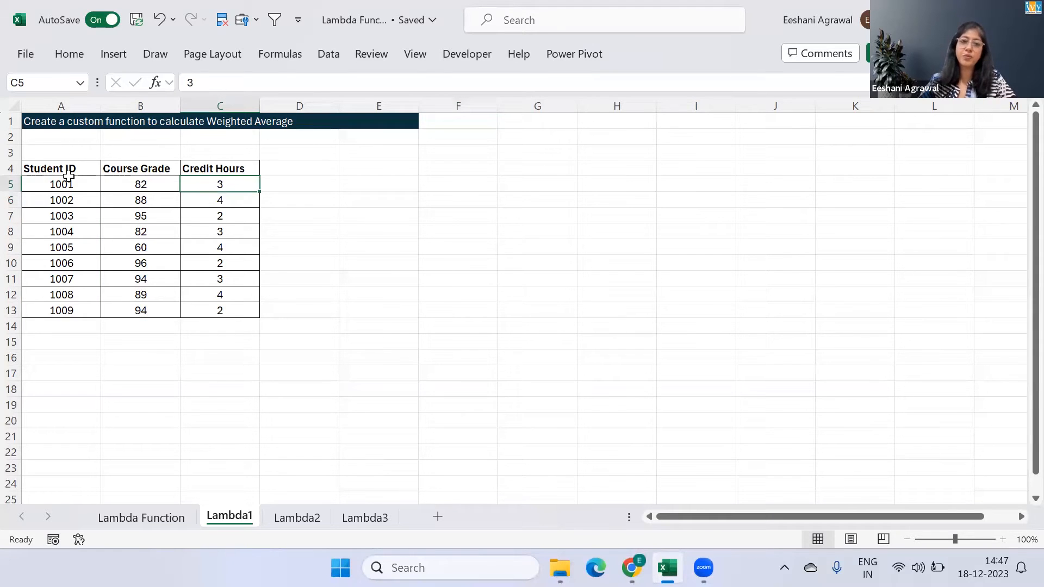
{"action": "key", "text": "ctrl+shift+Down"}
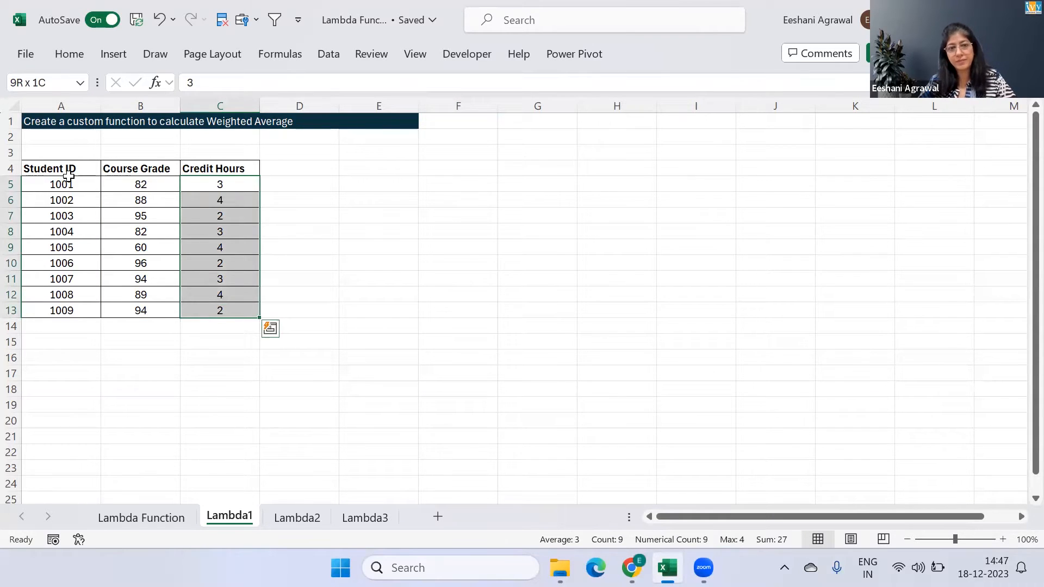
Start a formula in E5 with SUMPRODUCT of the course grades B5:B13 and the credit hours C5:C13
{"action": "key", "text": "Right"}
{"action": "key", "text": "Right"}
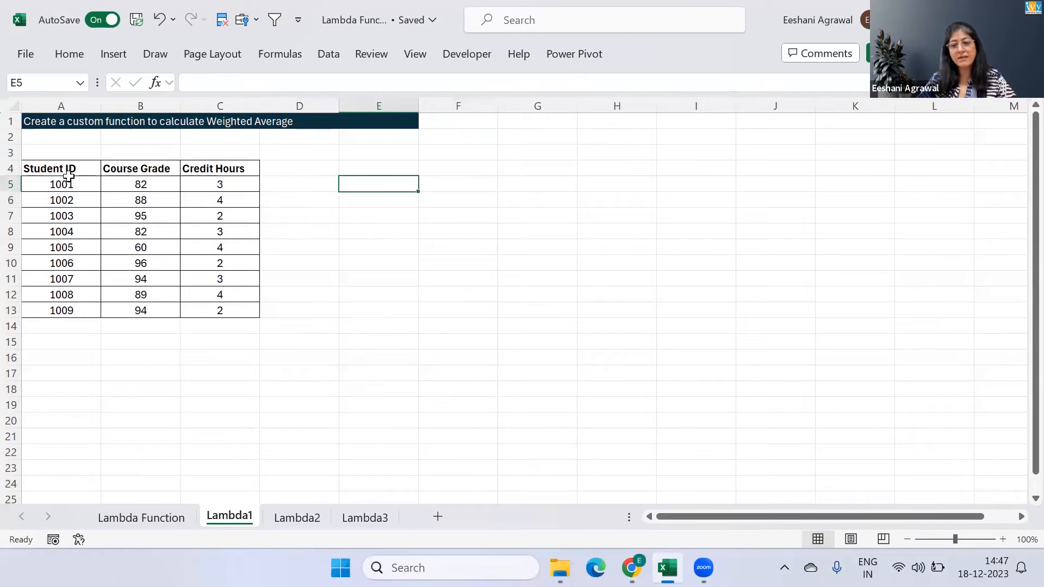
{"action": "type", "text": "=sum"}
{"action": "key", "text": "Down"}
{"action": "key", "text": "Down"}
{"action": "key", "text": "Down"}
{"action": "key", "text": "Down"}
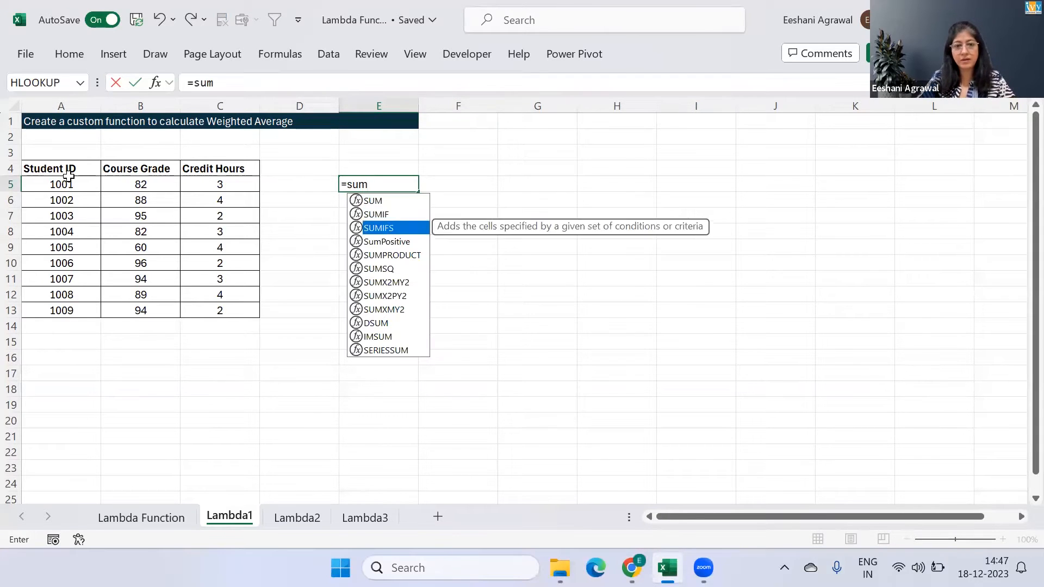
{"action": "key", "text": "Tab"}
{"action": "key", "text": "Left"}
{"action": "key", "text": "Left"}
{"action": "key", "text": "Left"}
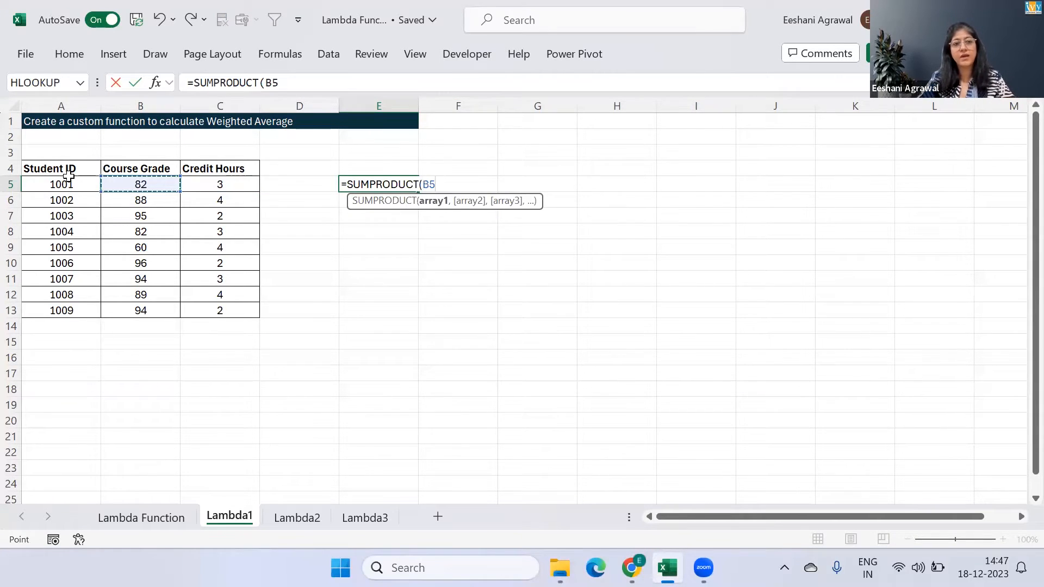
{"action": "key", "text": "ctrl+shift+Down"}
{"action": "type", "text": ","}
{"action": "key", "text": "Left"}
{"action": "key", "text": "Left"}
{"action": "key", "text": "ctrl+shift+Down"}
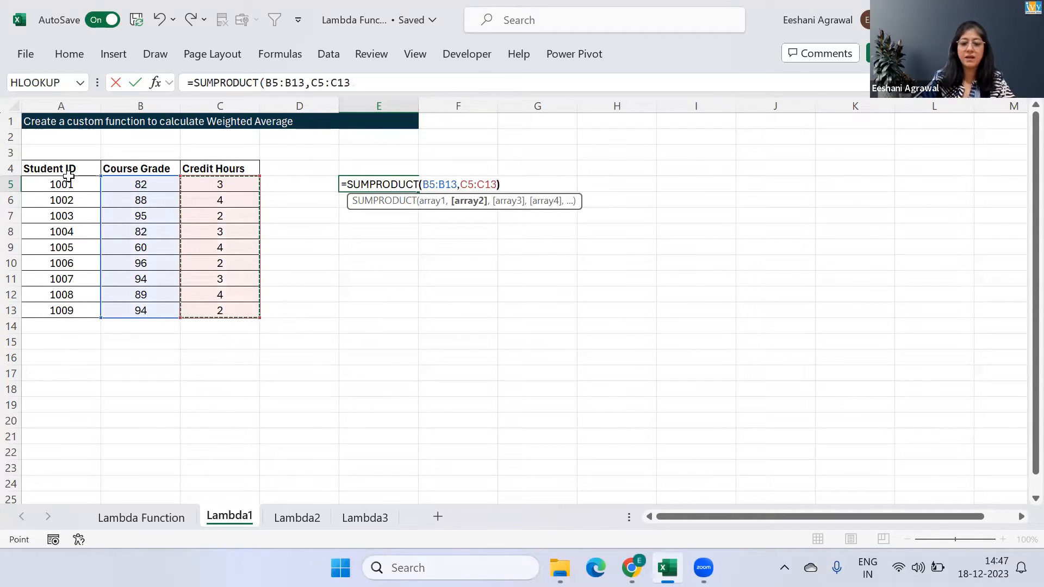
Complete the E5 formula by dividing the SUMPRODUCT by the SUM of the credit hours C5:C13
{"action": "type", "text": ")/SUM("}
{"action": "key", "text": "Left"}
{"action": "key", "text": "Left"}
{"action": "key", "text": "ctrl+shift+Down"}
{"action": "type", "text": ")"}
{"action": "key", "text": "Return"}
Clear the weighted average formula from cell E5
{"action": "type", "text": "=we"}
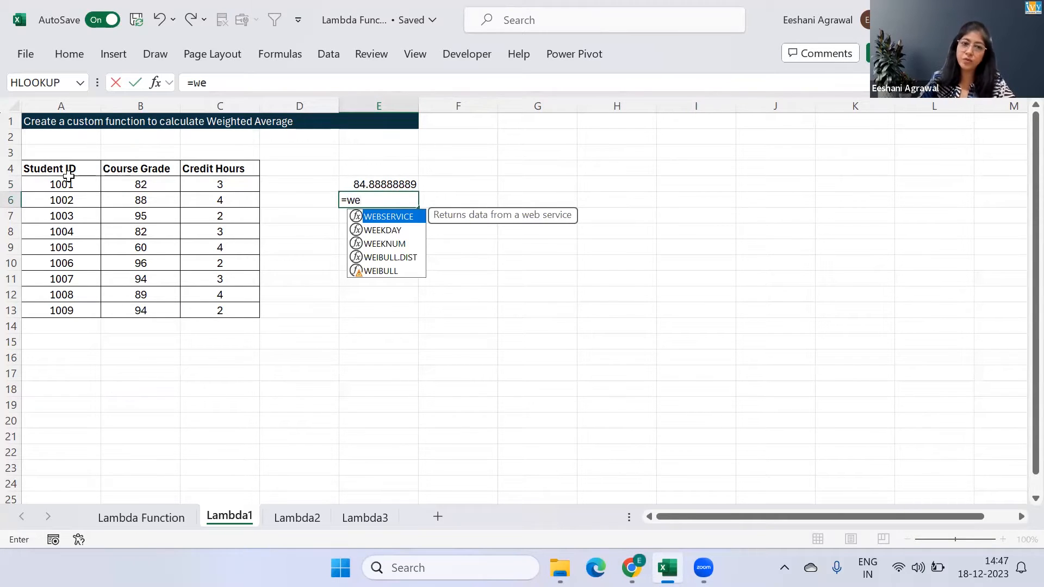
{"action": "key", "text": "Escape"}
{"action": "key", "text": "Escape"}
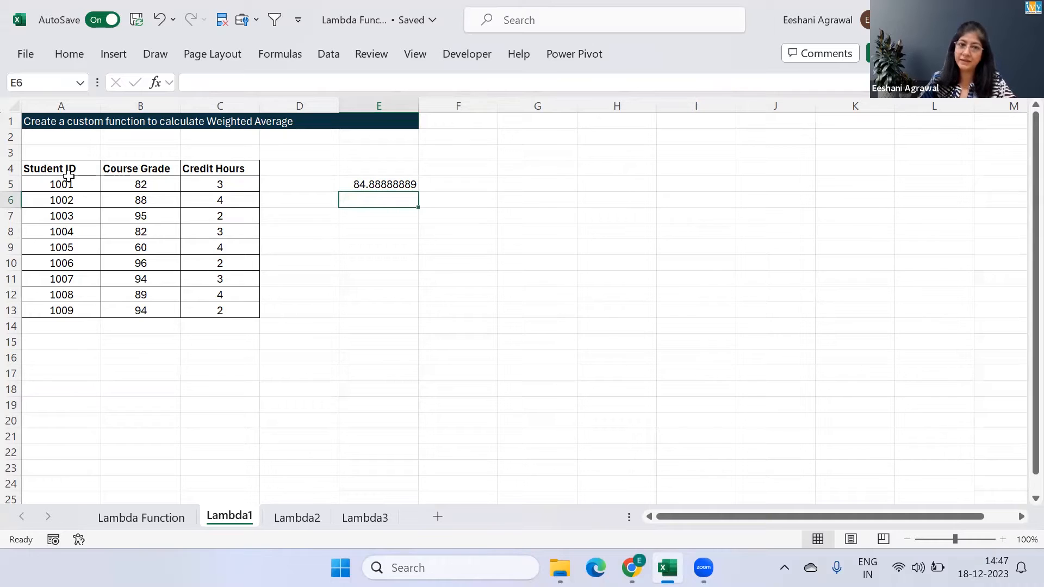
{"action": "key", "text": "Up"}
{"action": "key", "text": "Delete"}
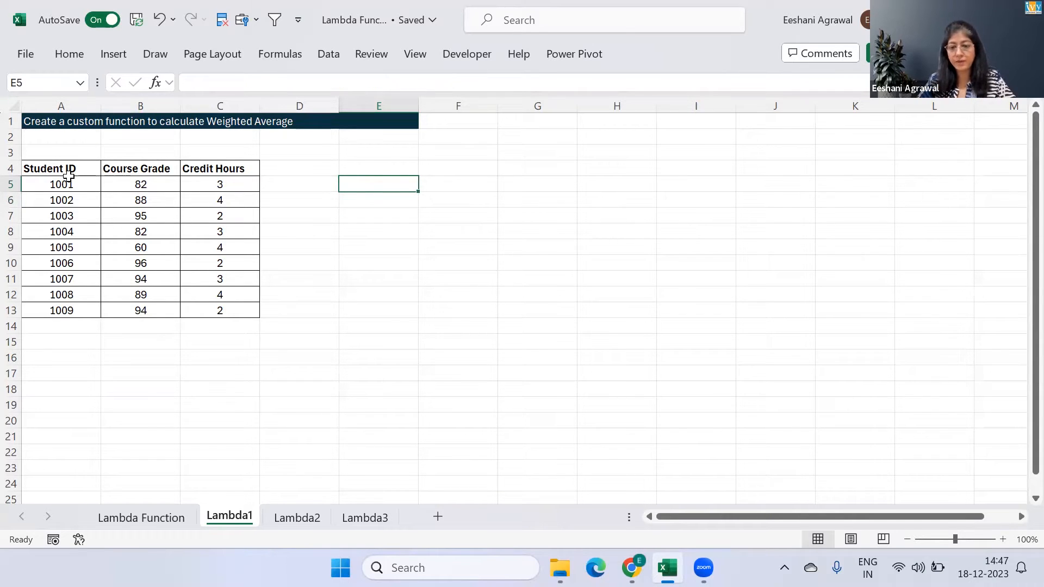
{"action": "type", "text": "="}
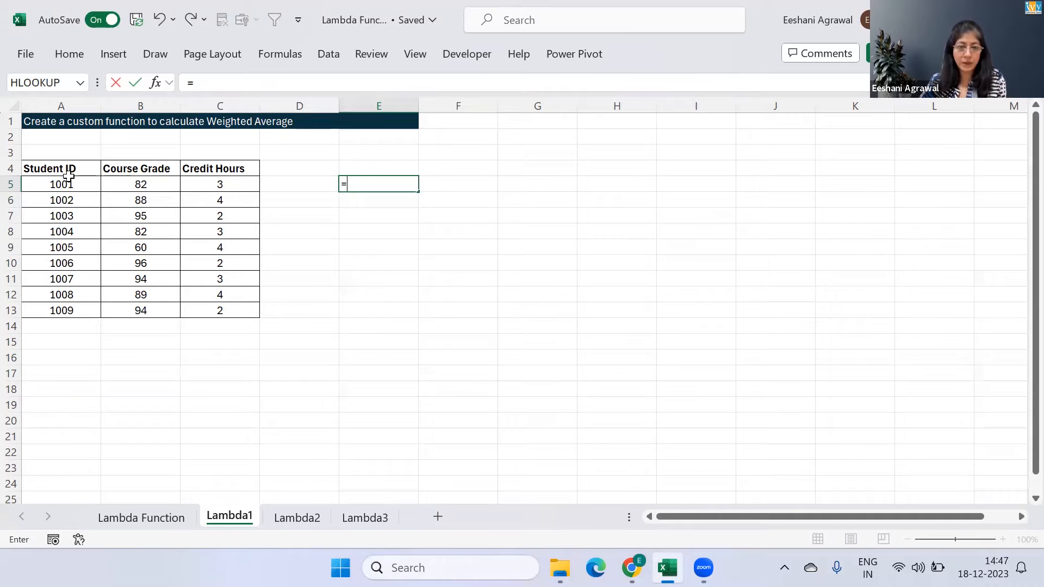
{"action": "type", "text": "lam"}
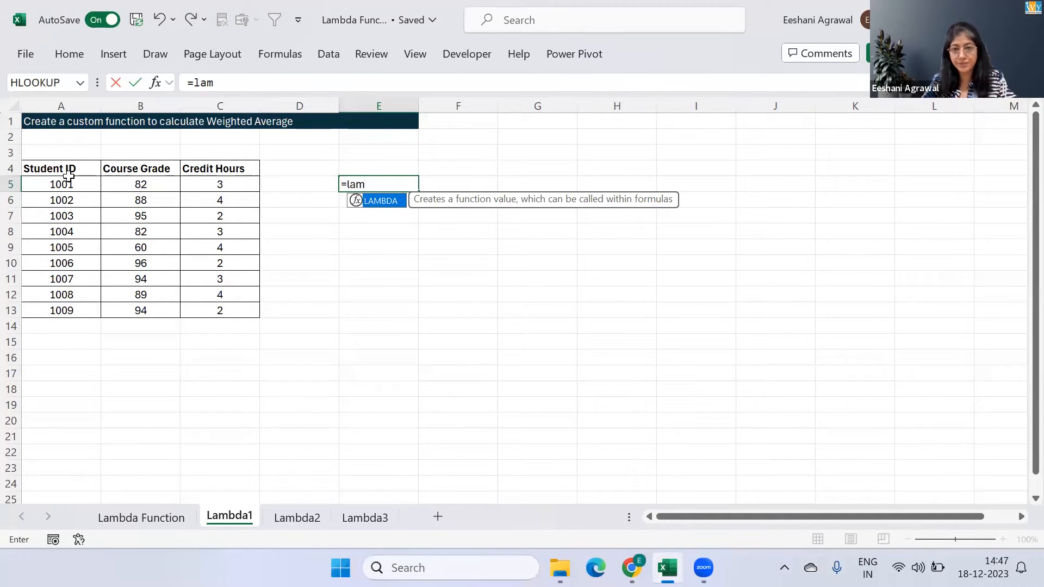
{"action": "key", "text": "Tab"}
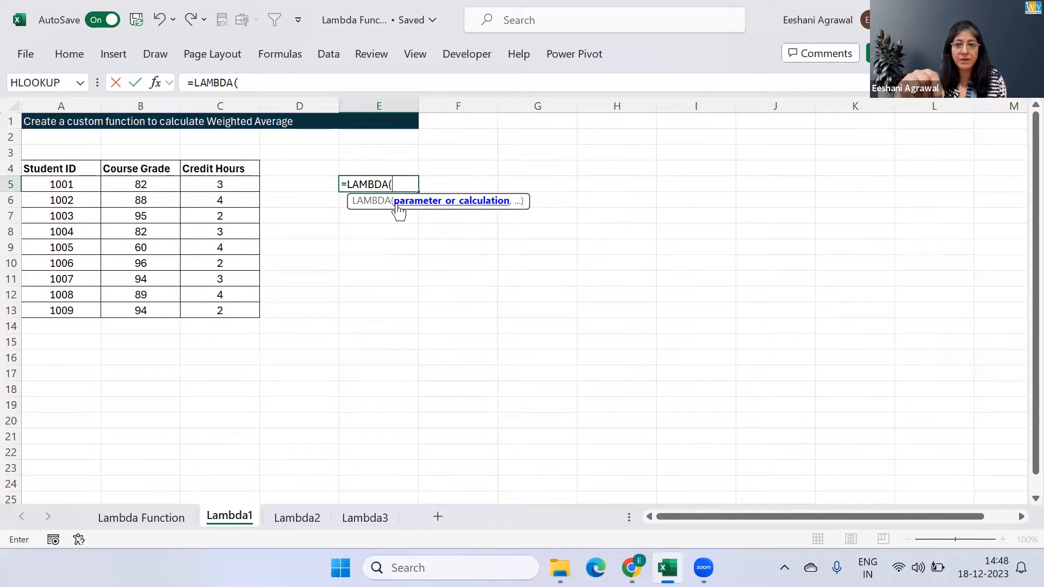
{"action": "key", "text": "Escape"}
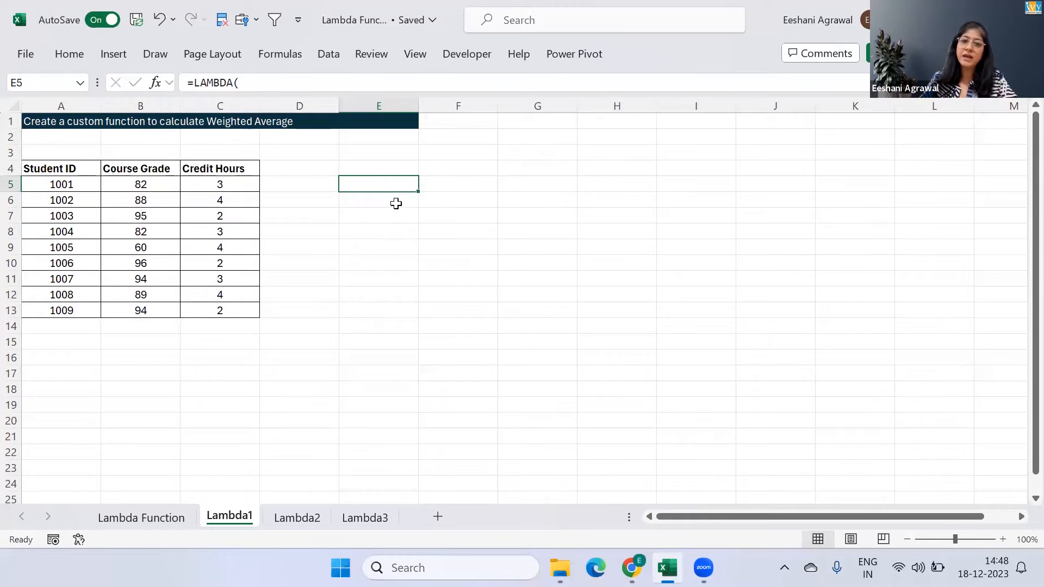
Begin the weighted average formula in E5 with SUMPRODUCT(B5:B13,C5:C13)
{"action": "type", "text": "=sum"}
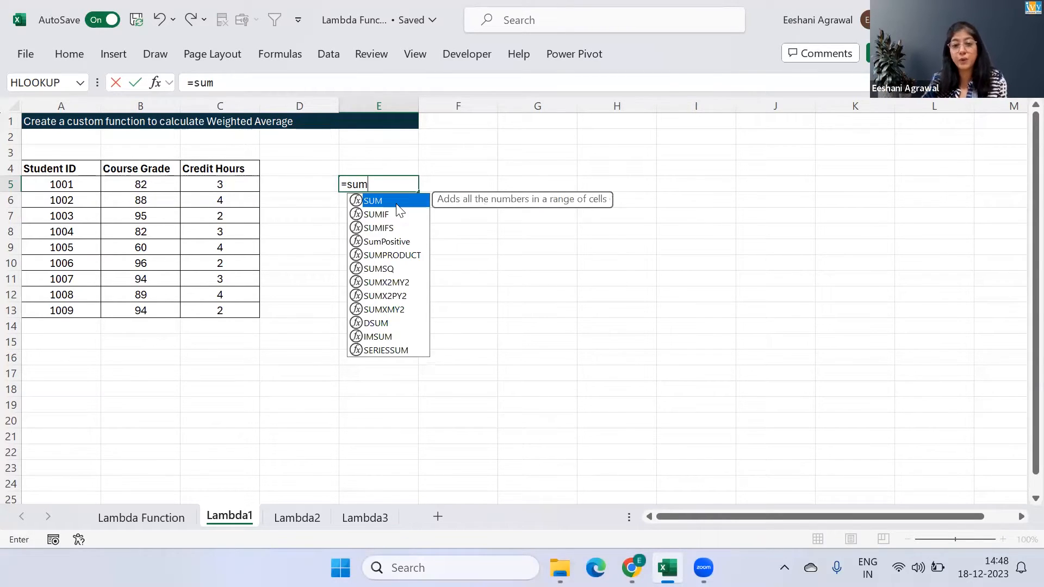
{"action": "key", "text": "Down"}
{"action": "key", "text": "Down"}
{"action": "key", "text": "Down"}
{"action": "key", "text": "Down"}
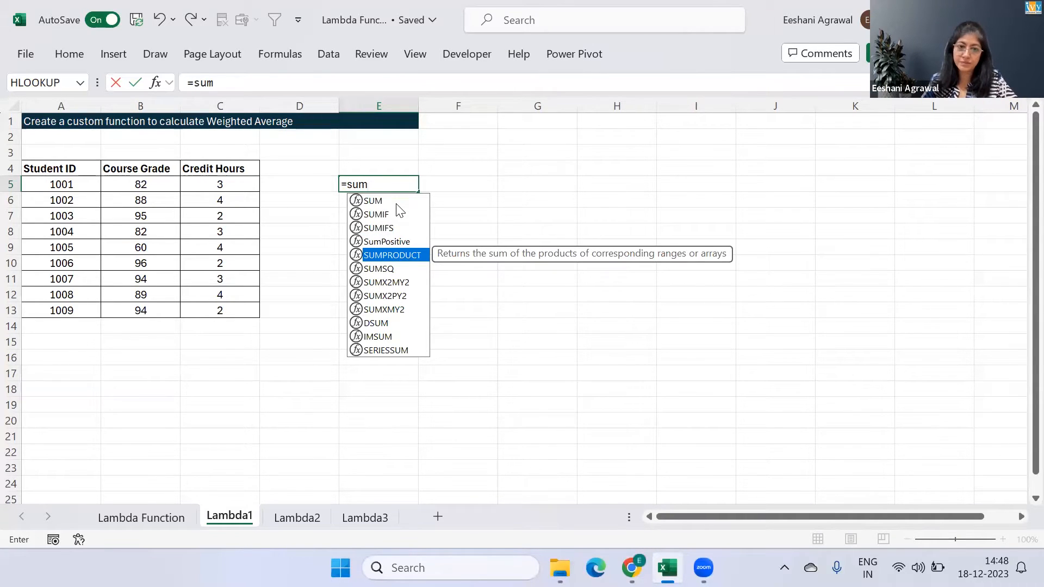
{"action": "key", "text": "Tab"}
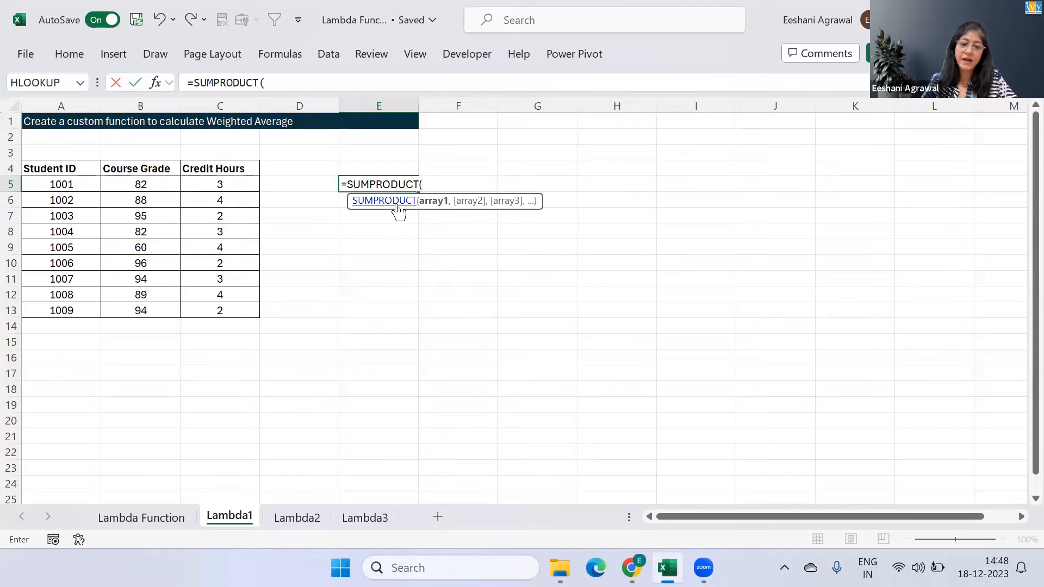
{"action": "key", "text": "Left"}
{"action": "key", "text": "Left"}
{"action": "key", "text": "Left"}
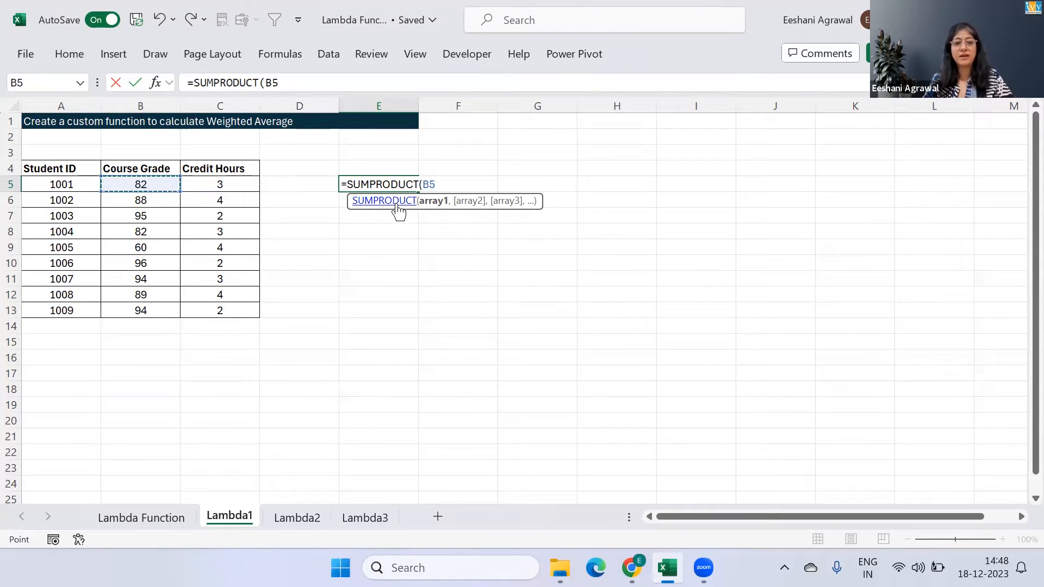
{"action": "key", "text": "ctrl+shift+Down"}
{"action": "type", "text": ","}
{"action": "key", "text": "Left"}
{"action": "key", "text": "Left"}
{"action": "key", "text": "ctrl+shift+Down"}
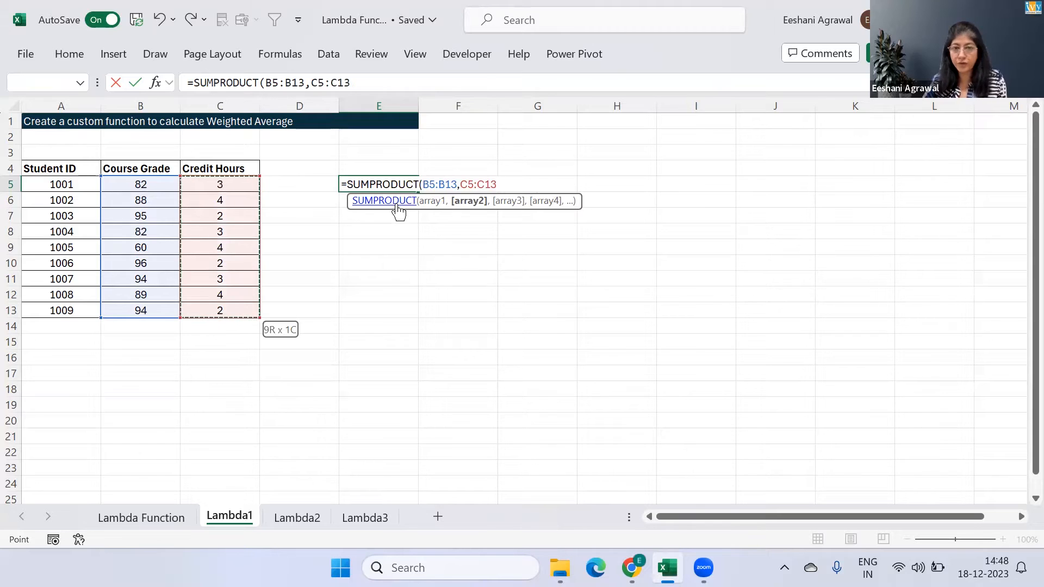
{"action": "type", "text": ")"}
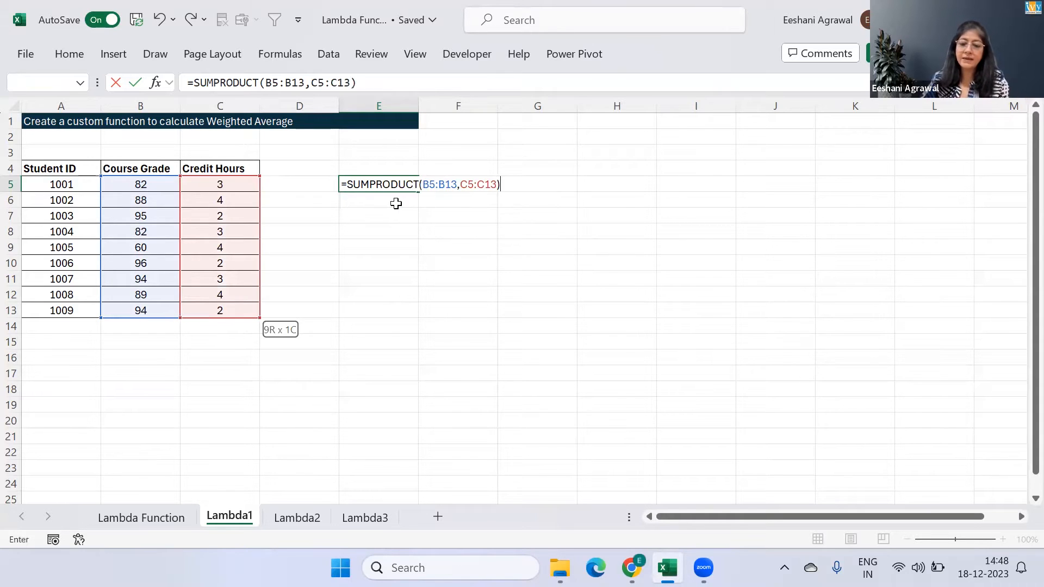
{"action": "type", "text": "/sum"}
Divide the SUMPRODUCT in E5 by SUM(C5:C13) and enter the completed formula
{"action": "key", "text": "Tab"}
{"action": "key", "text": "Left"}
{"action": "key", "text": "Left"}
{"action": "key", "text": "ctrl+shift+Down"}
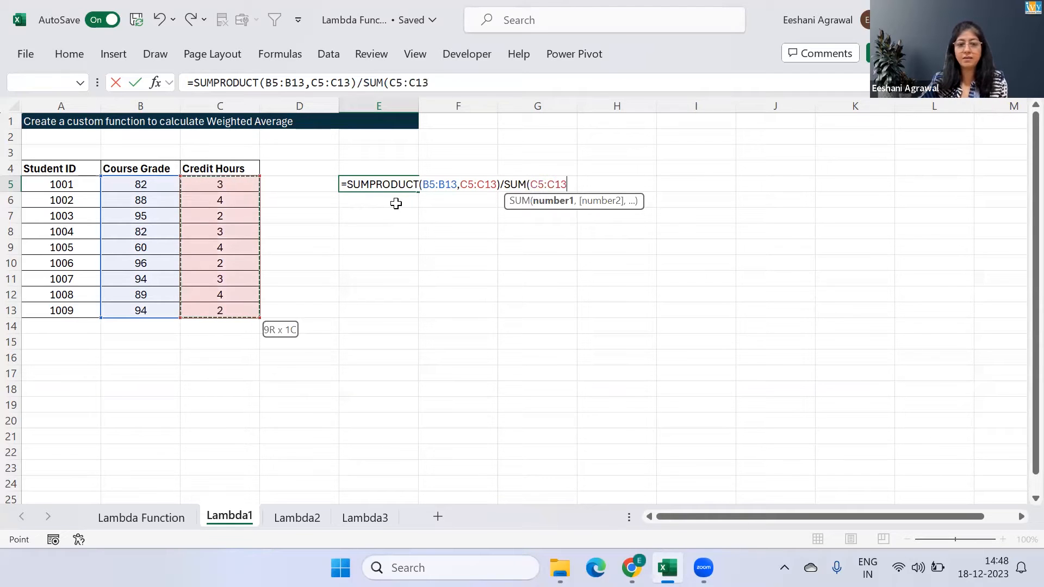
{"action": "type", "text": ")"}
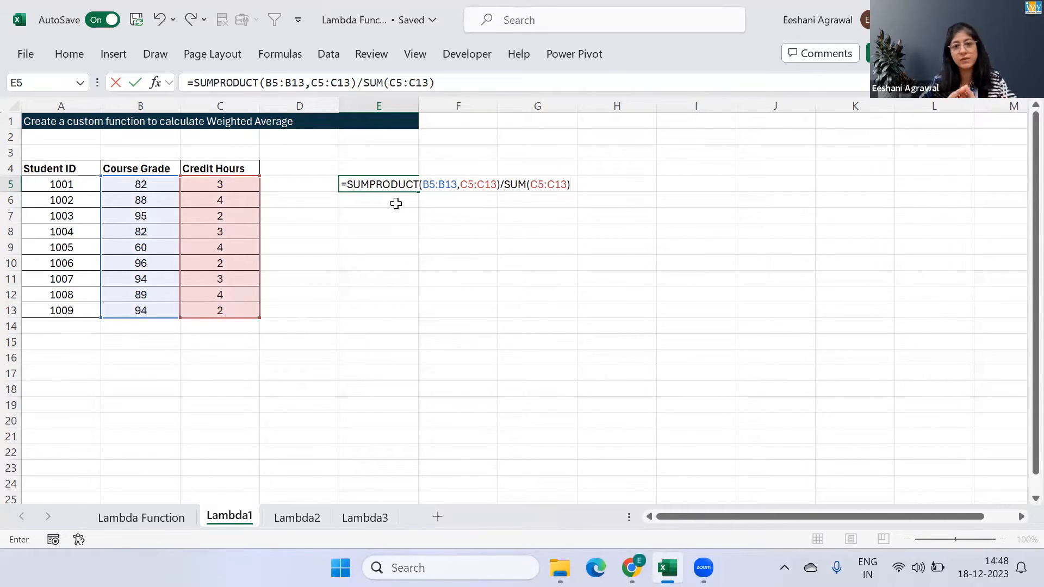
{"action": "key", "text": "Return"}
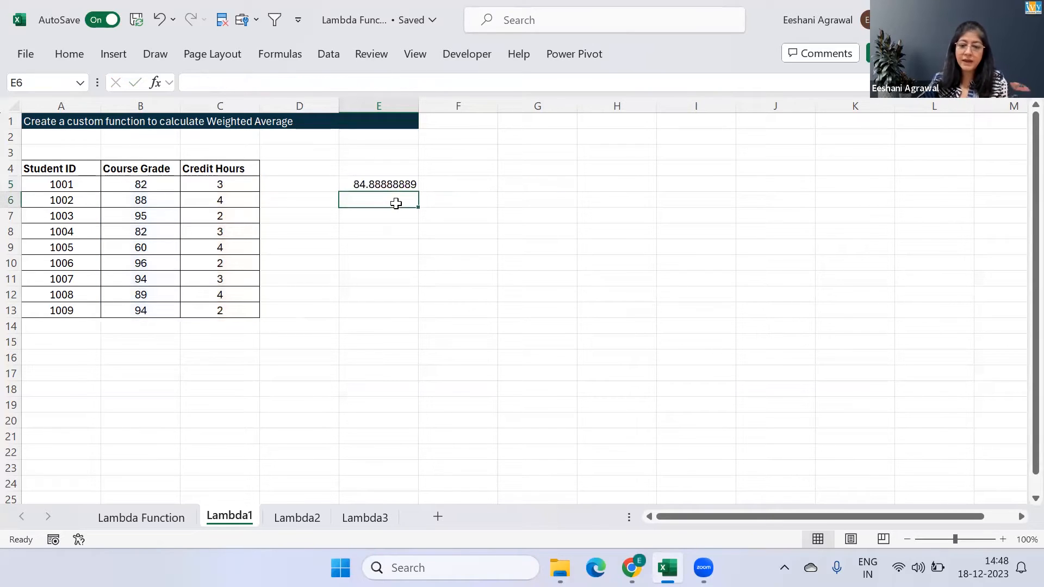
Start a LAMBDA formula in E6 and define its two parameters as value and wt
{"action": "type", "text": "=l"}
{"action": "key", "text": "Tab"}
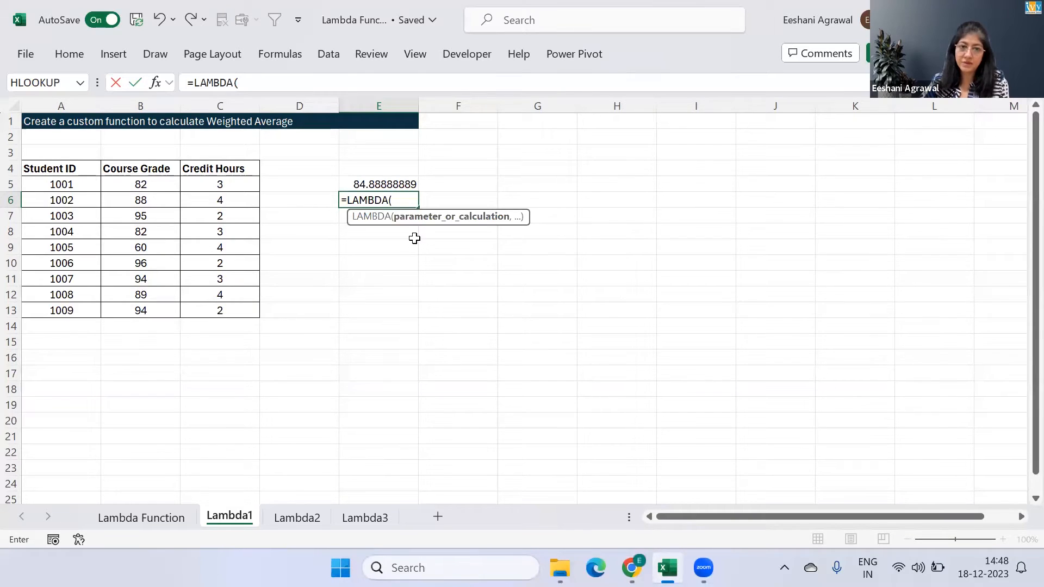
{"action": "type", "text": "value"}
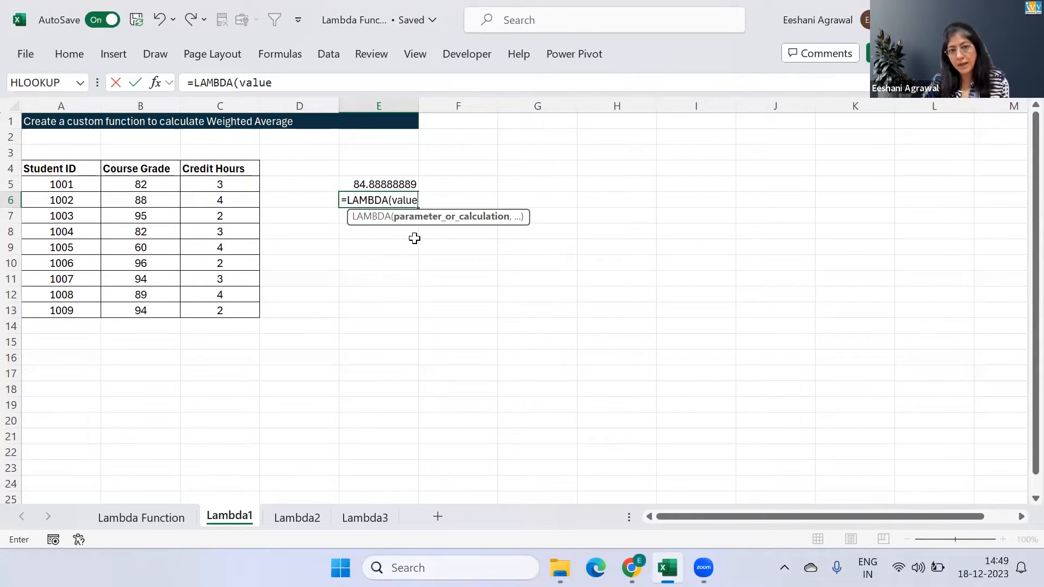
{"action": "type", "text": ",wt"}
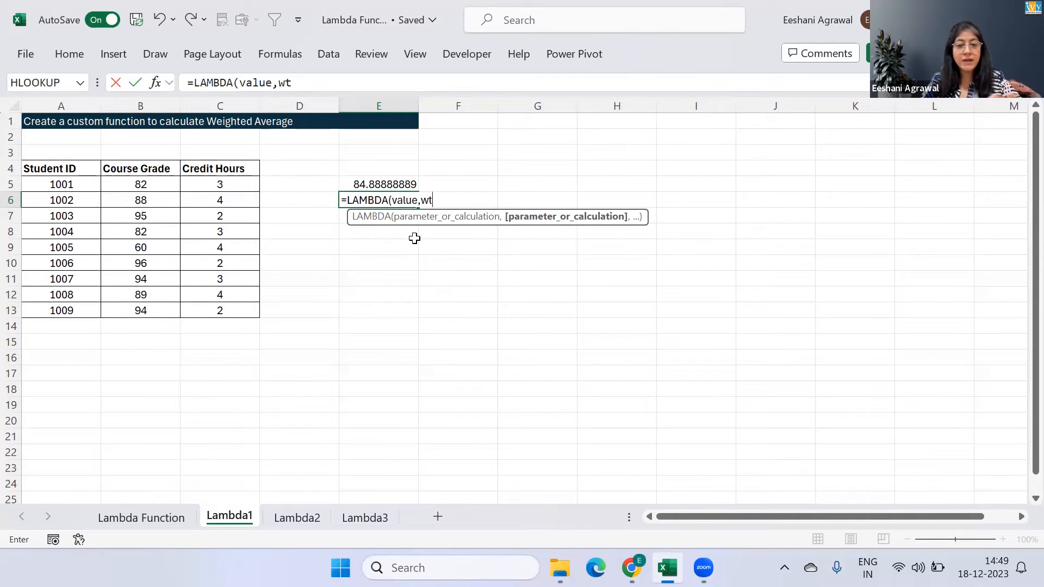
{"action": "type", "text": ","}
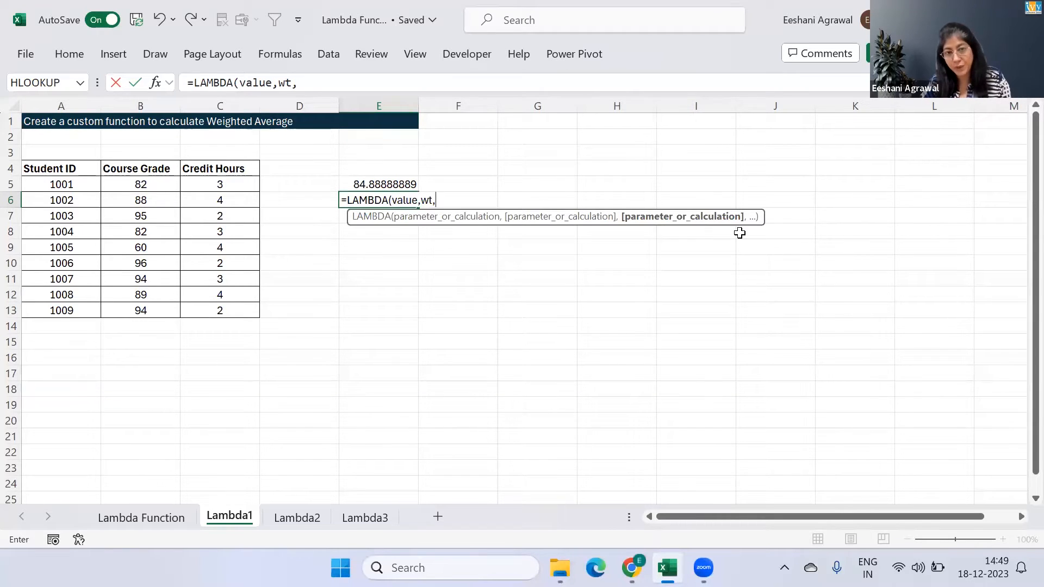
Add SUMPRODUCT(value,wt) as the start of the LAMBDA calculation in E6
{"action": "type", "text": "sumpr"}
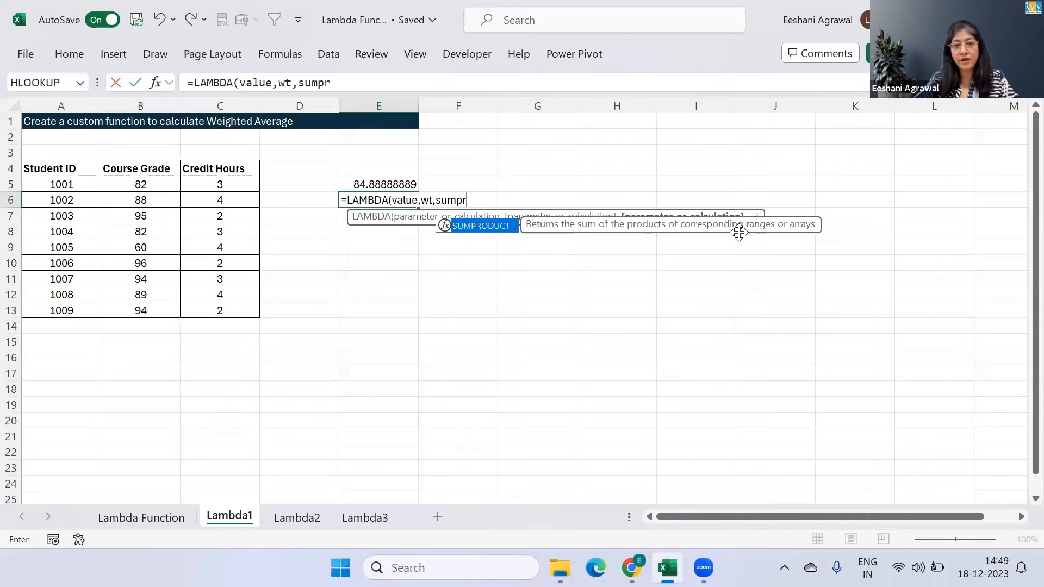
{"action": "key", "text": "Tab"}
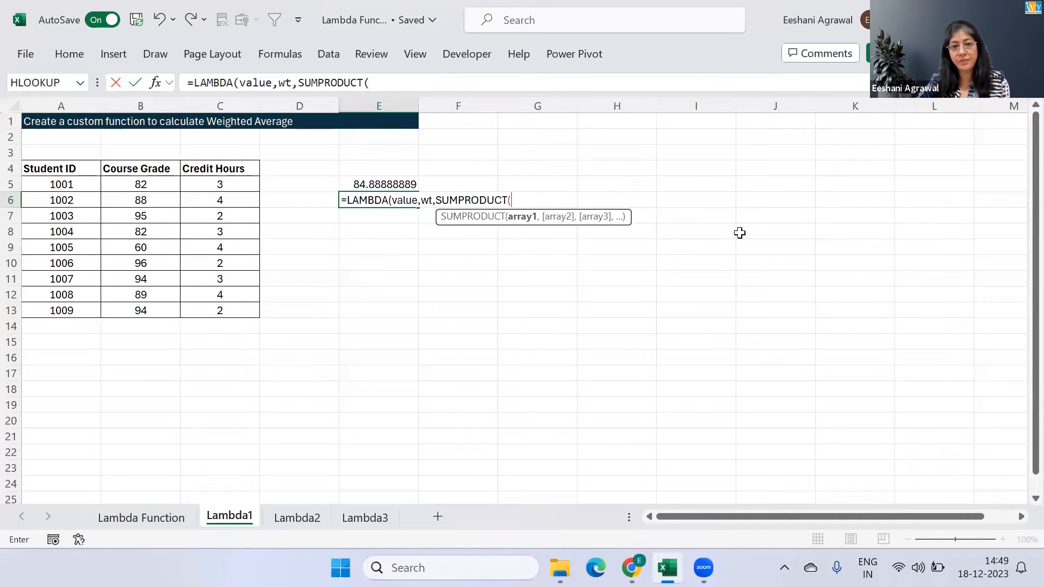
{"action": "type", "text": "v"}
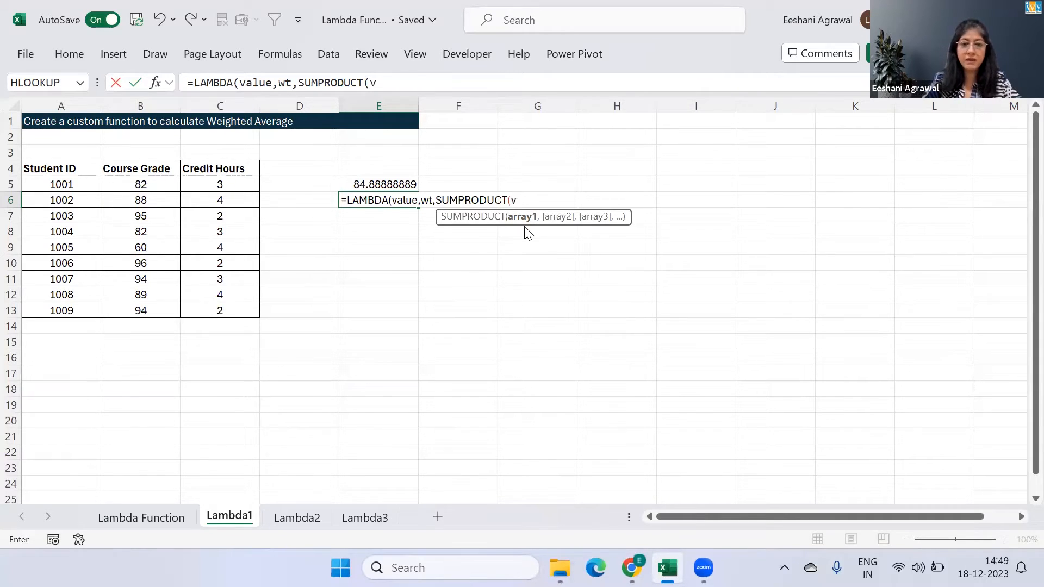
{"action": "type", "text": "al"}
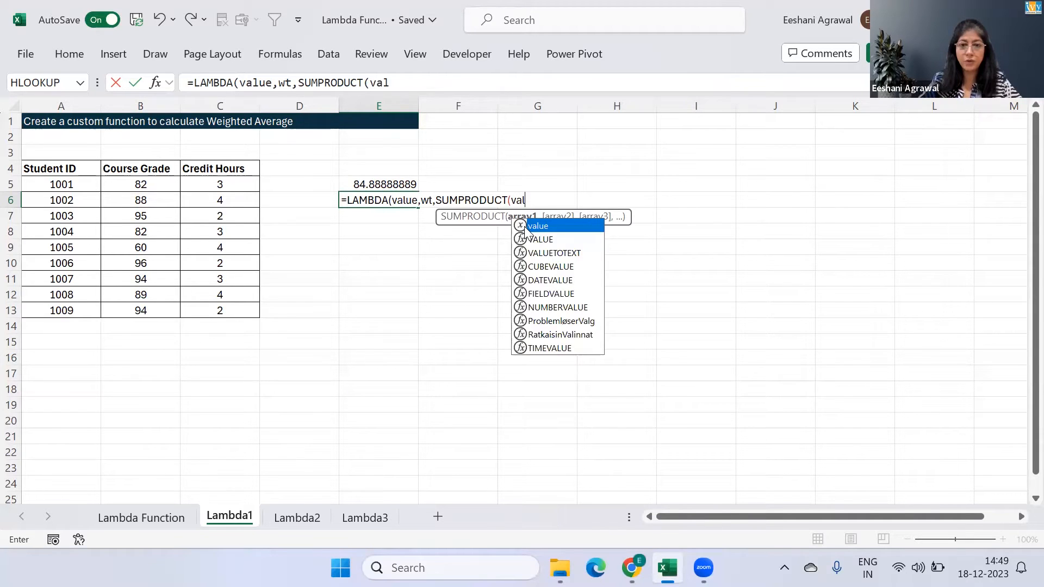
{"action": "key", "text": "Tab"}
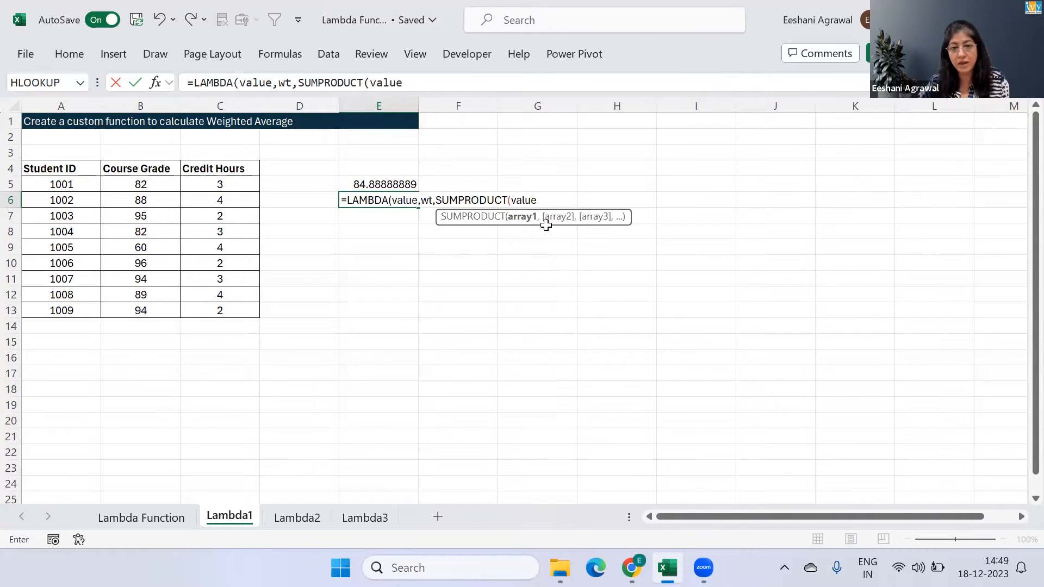
{"action": "type", "text": ","}
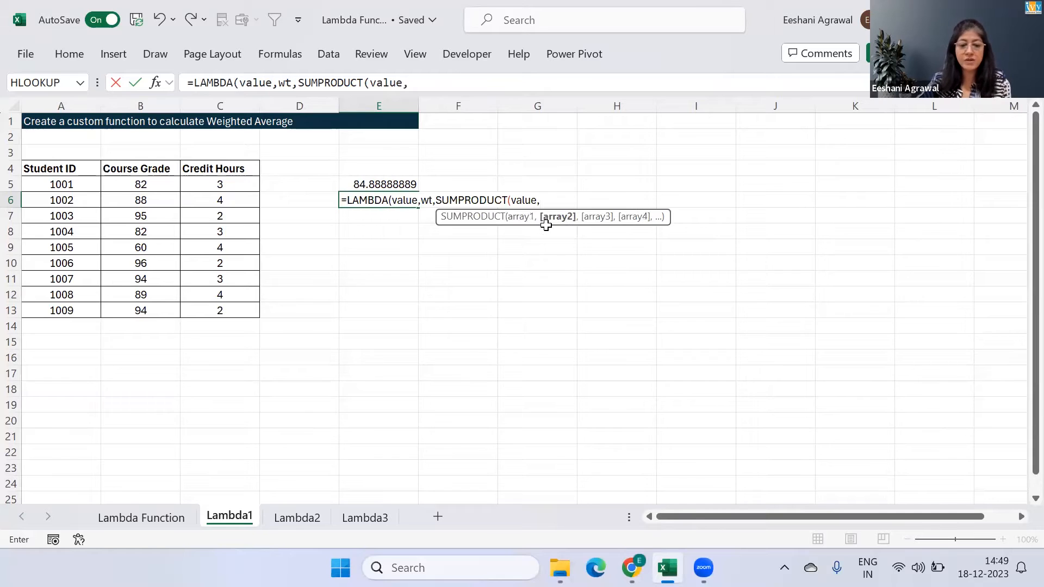
{"action": "type", "text": "wt"}
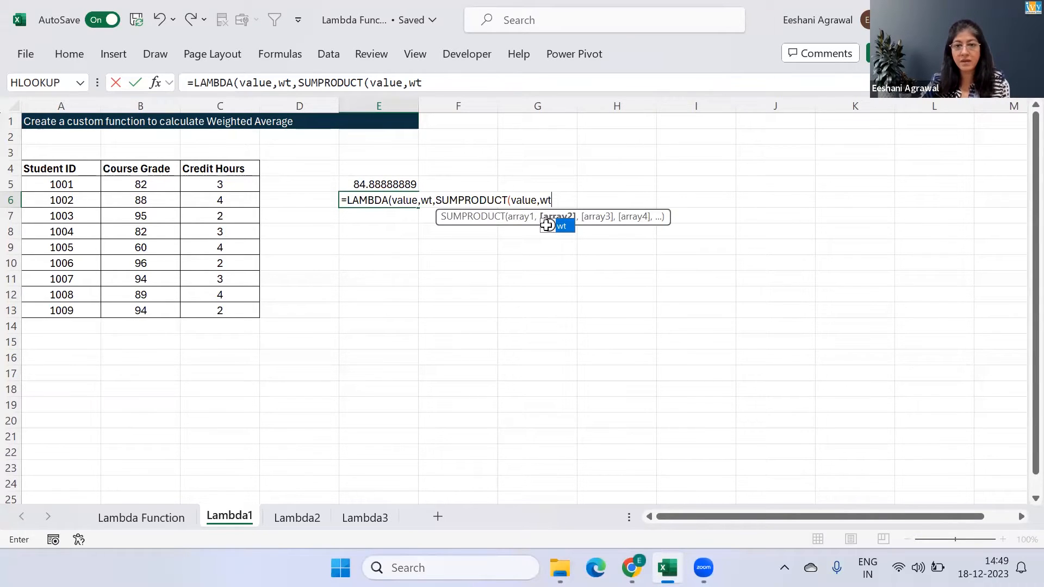
{"action": "type", "text": ")"}
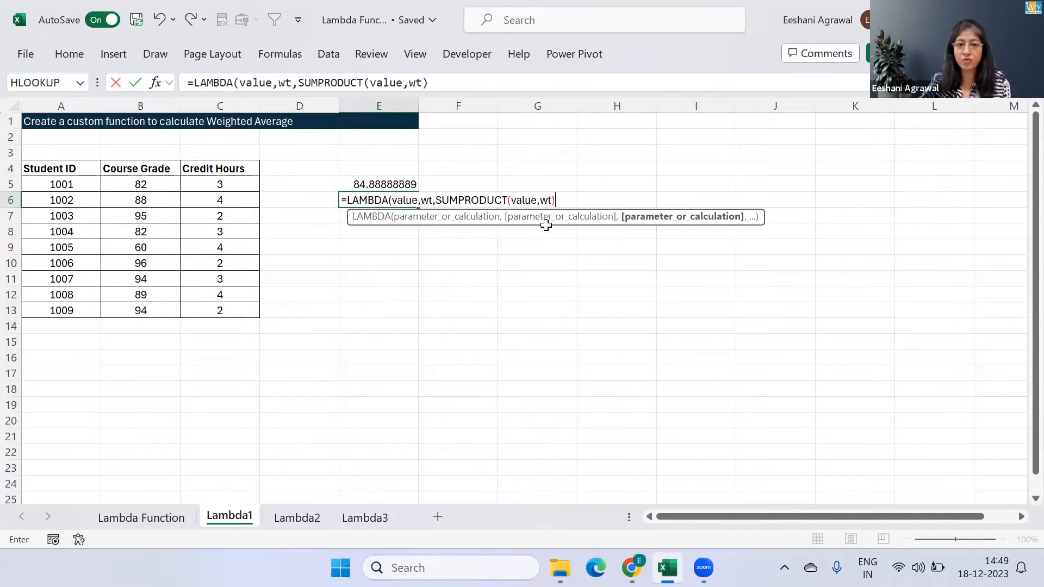
{"action": "type", "text": "/SUM("}
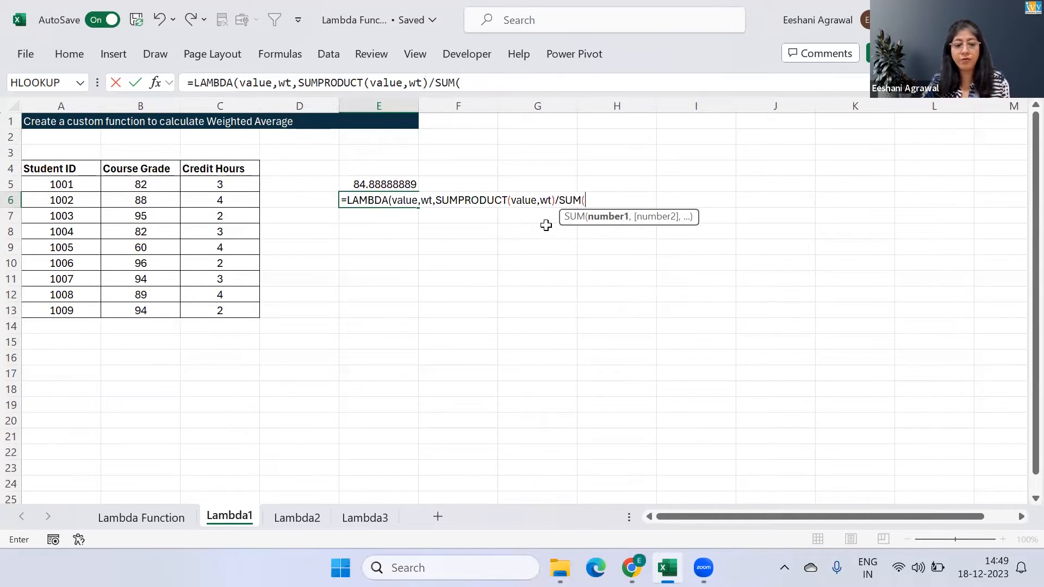
{"action": "type", "text": "wt"}
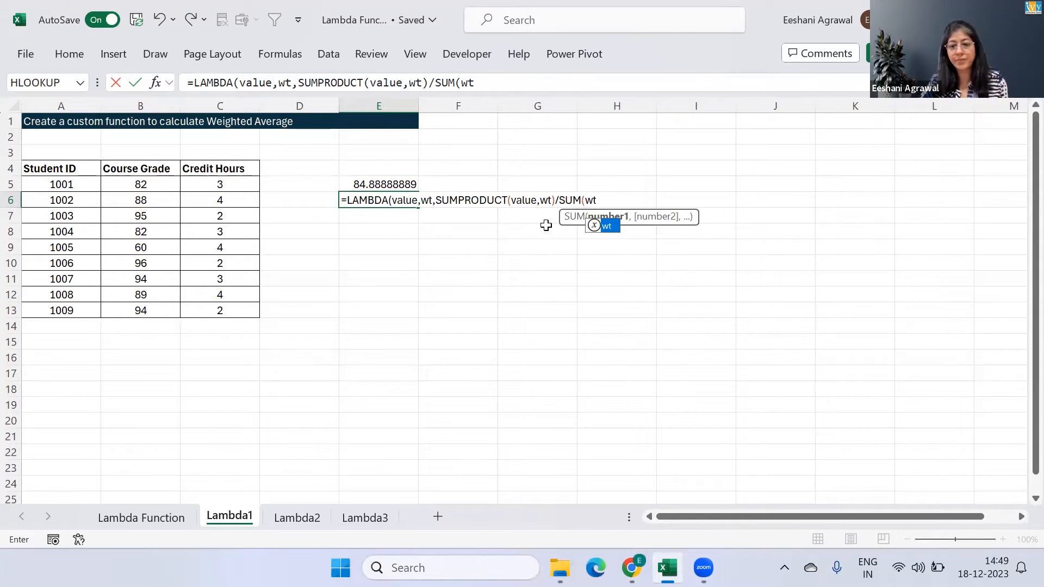
{"action": "type", "text": ")"}
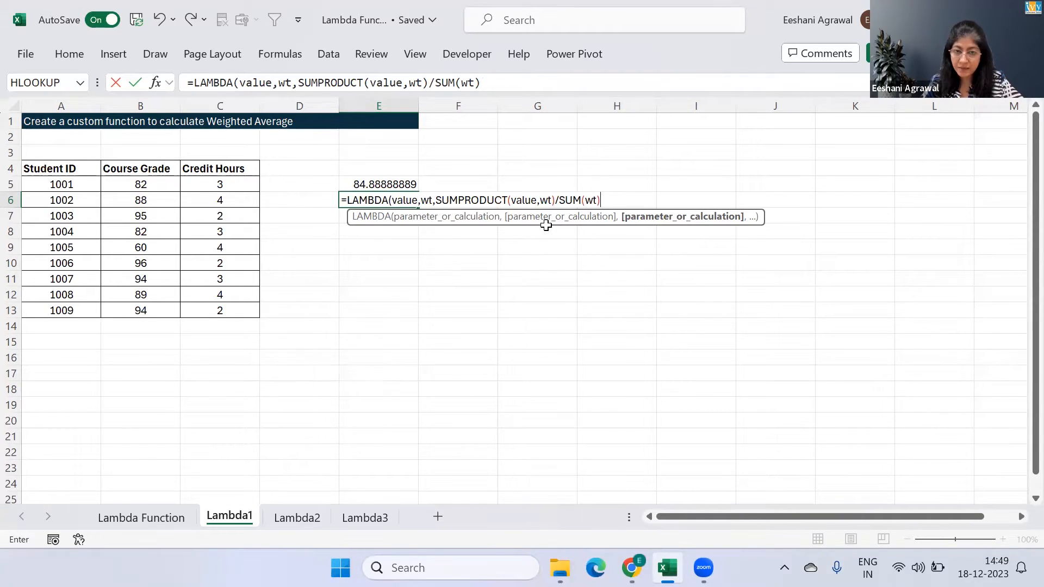
Divide the SUMPRODUCT by SUM(wt), then close and enter the LAMBDA formula in E6
{"action": "type", "text": ")"}
{"action": "key", "text": "Return"}
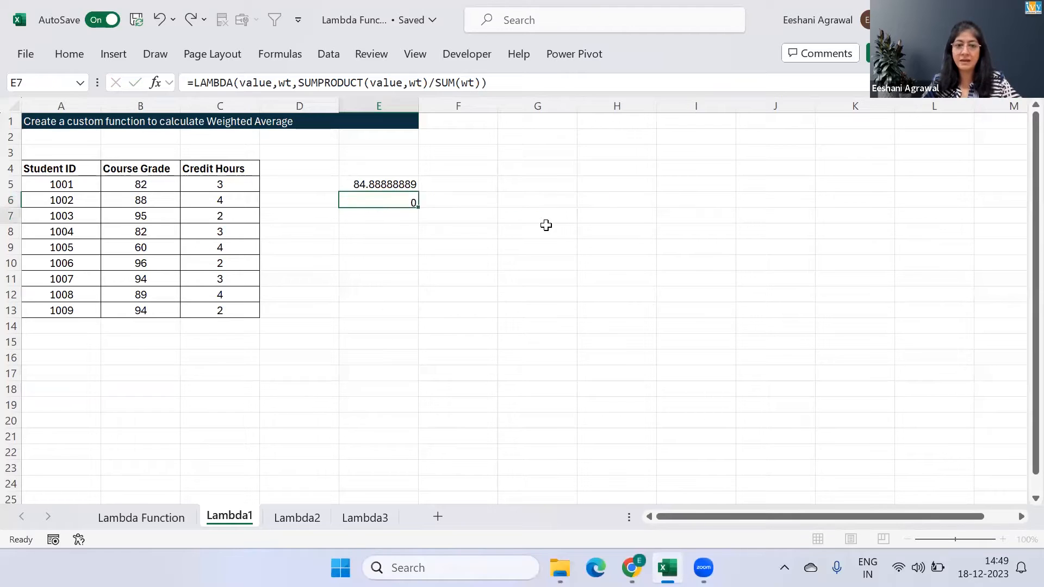
Test the LAMBDA in E6 by appending the arguments (B5:B13,C5:C13) for course grades and credit hours
{"action": "key", "text": "Up"}
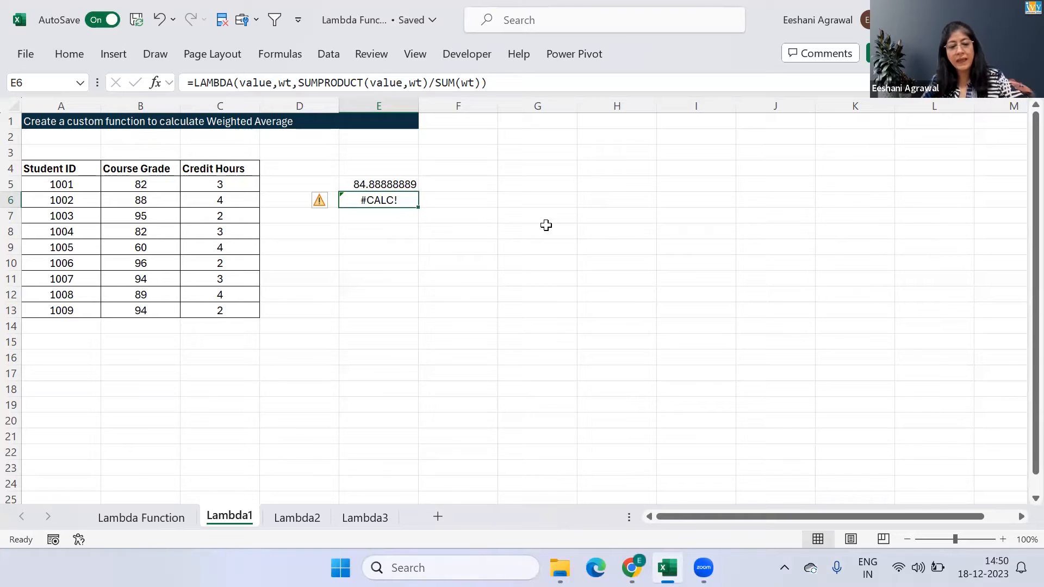
{"action": "key", "text": "F2"}
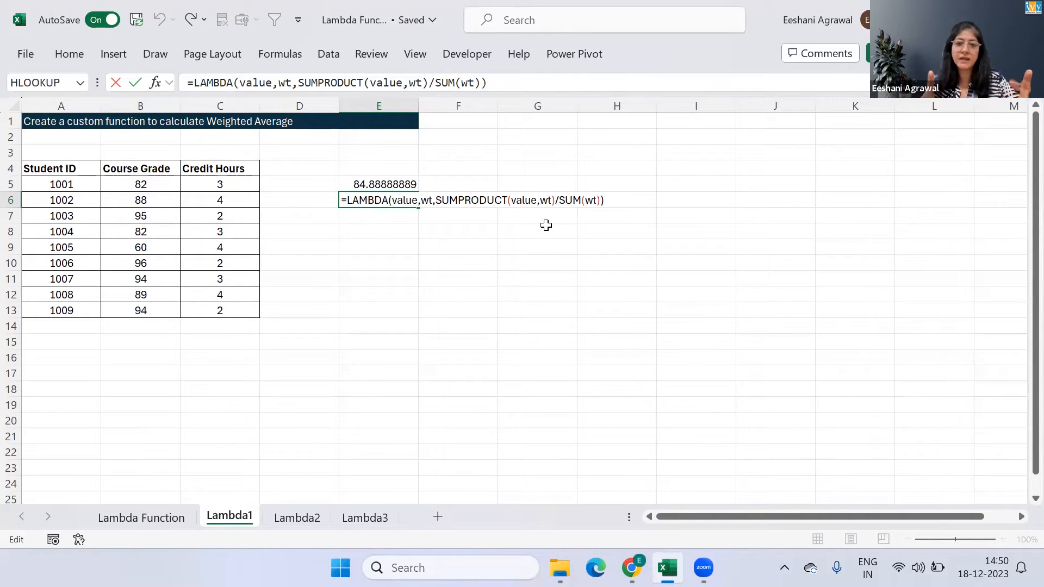
{"action": "type", "text": "("}
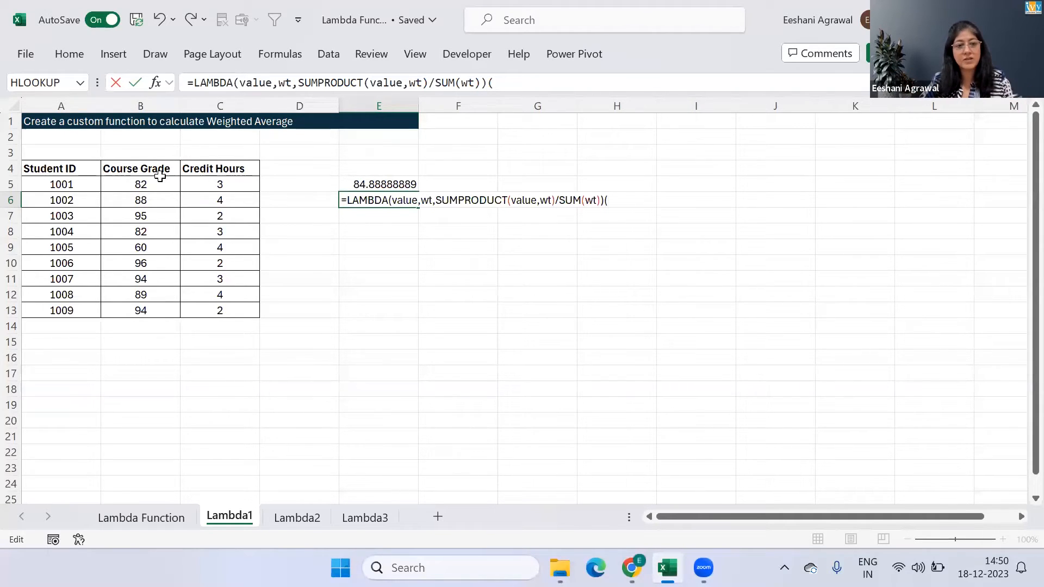
{"action": "left_click", "coordinate": [161, 185]}
{"action": "key", "text": "ctrl+shift+Down"}
{"action": "type", "text": ","}
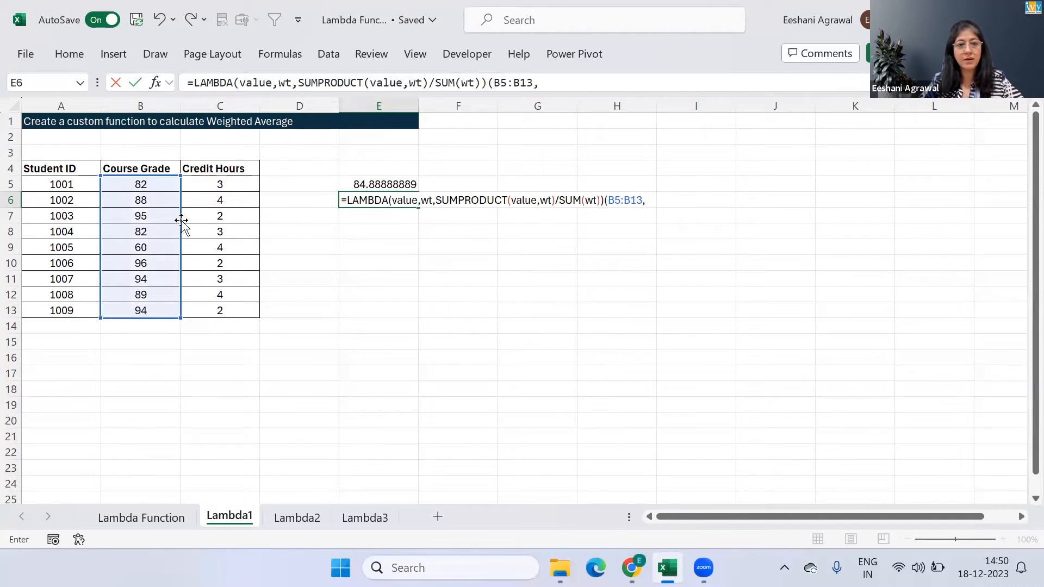
{"action": "left_click", "coordinate": [234, 186]}
{"action": "key", "text": "ctrl+shift+Down"}
{"action": "type", "text": ")"}
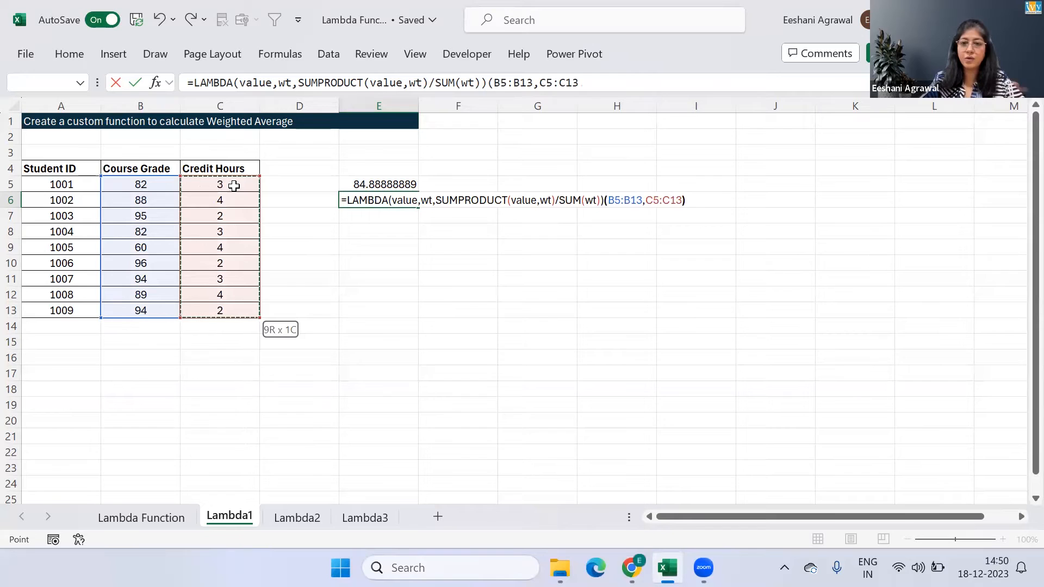
{"action": "key", "text": "Return"}
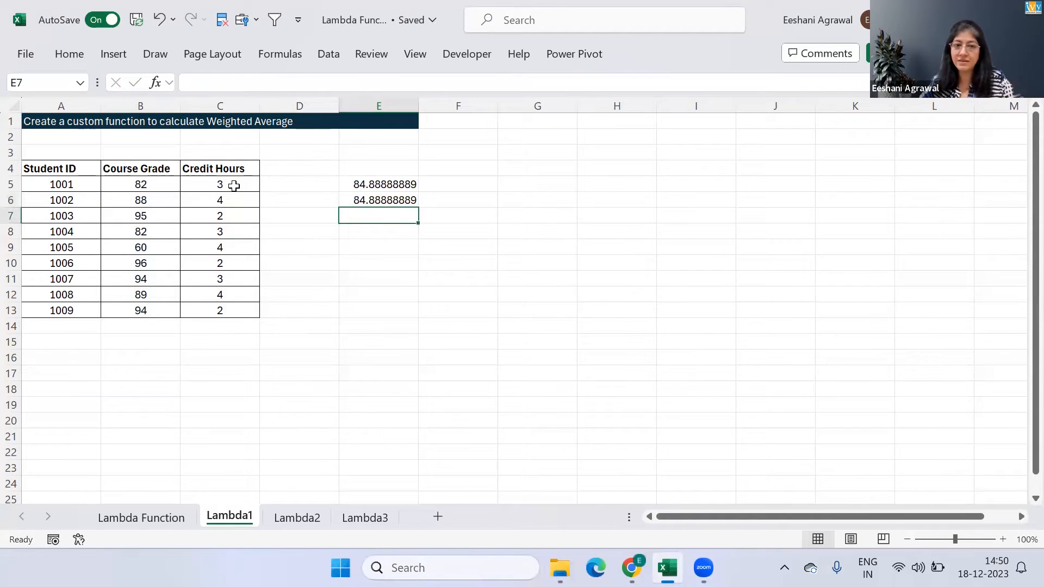
Remove the test arguments (B5:B13,C5:C13) from the end of the LAMBDA formula in E6
{"action": "key", "text": "Up"}
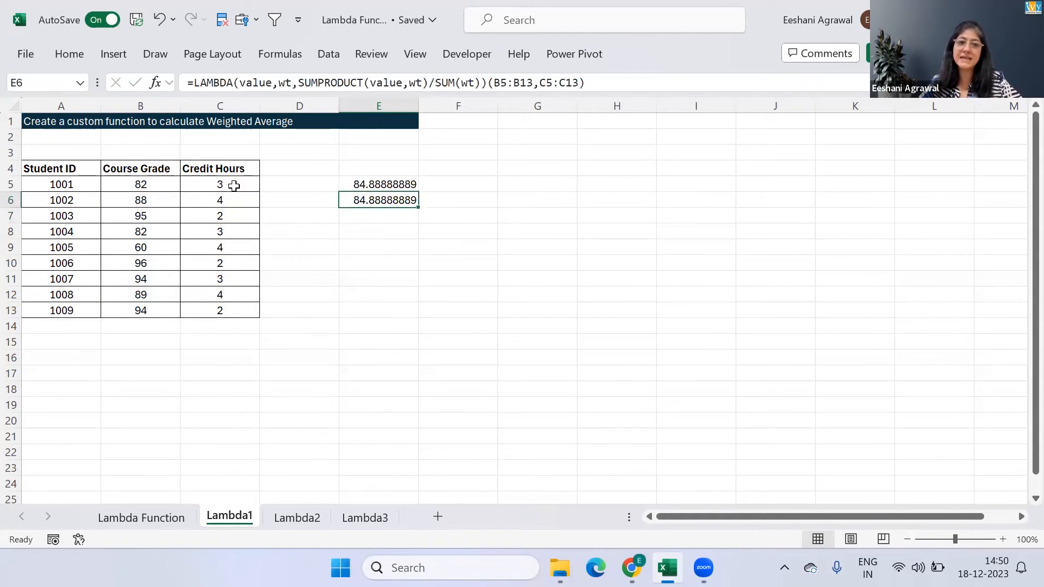
{"action": "key", "text": "Up"}
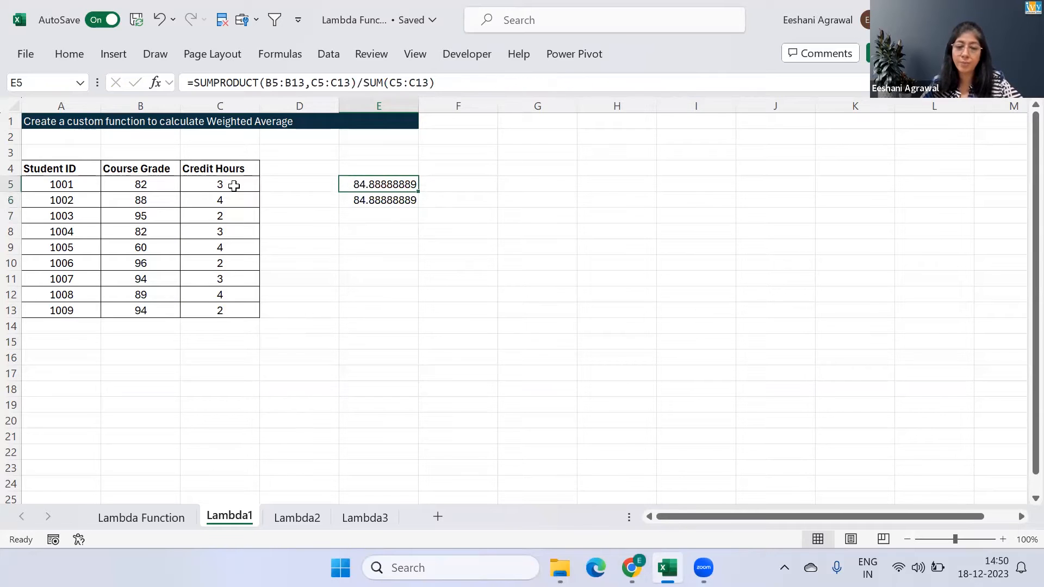
{"action": "key", "text": "Down"}
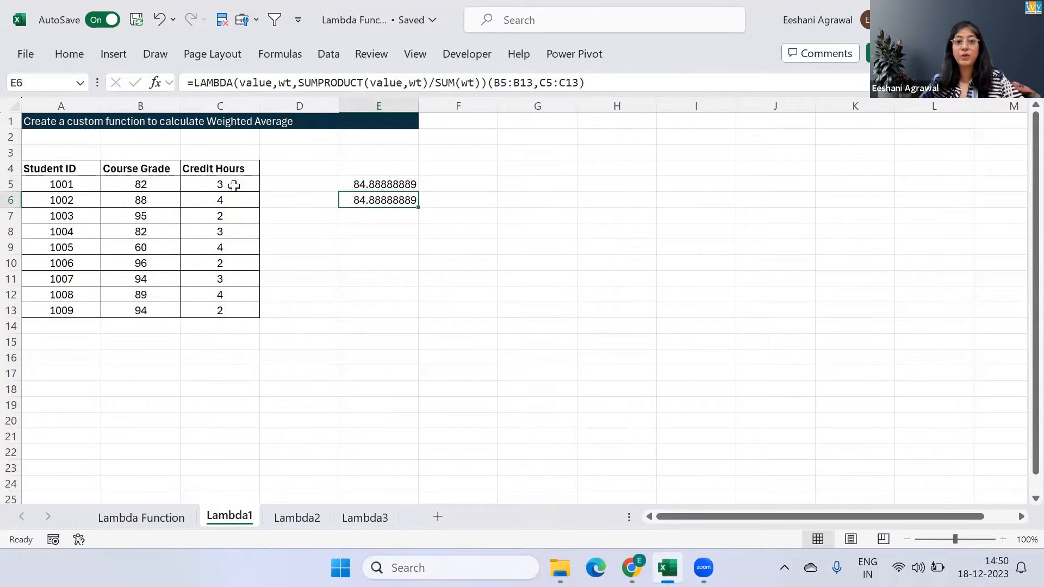
{"action": "key", "text": "F2"}
{"action": "key", "text": "BackSpace"}
{"action": "key", "text": "BackSpace"}
{"action": "key", "text": "BackSpace"}
{"action": "key", "text": "BackSpace"}
{"action": "key", "text": "BackSpace"}
{"action": "key", "text": "BackSpace"}
{"action": "key", "text": "BackSpace"}
{"action": "key", "text": "BackSpace"}
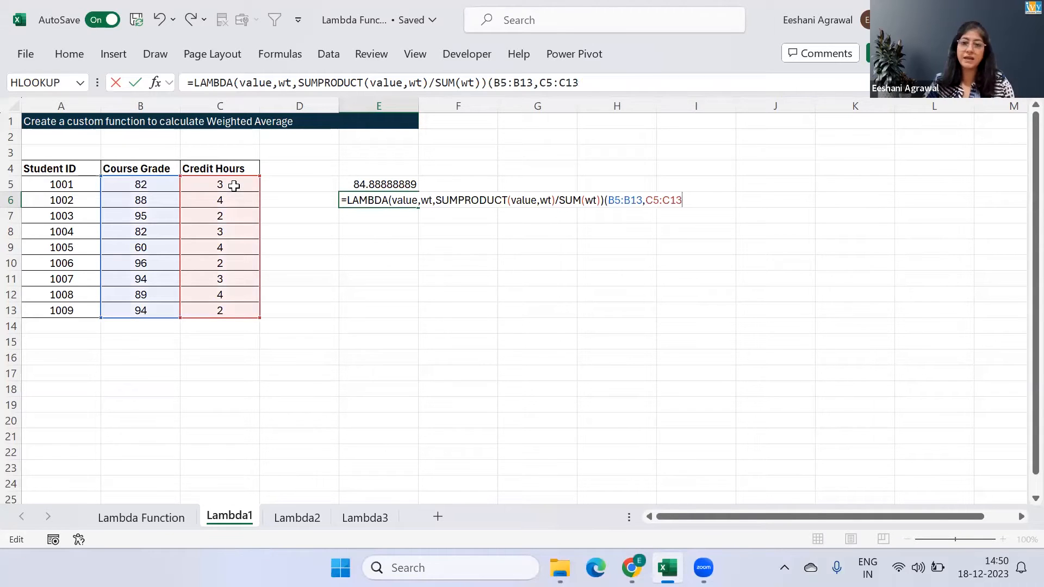
{"action": "key", "text": "BackSpace"}
{"action": "key", "text": "BackSpace"}
{"action": "key", "text": "BackSpace"}
{"action": "key", "text": "BackSpace"}
{"action": "key", "text": "BackSpace"}
{"action": "key", "text": "BackSpace"}
{"action": "key", "text": "BackSpace"}
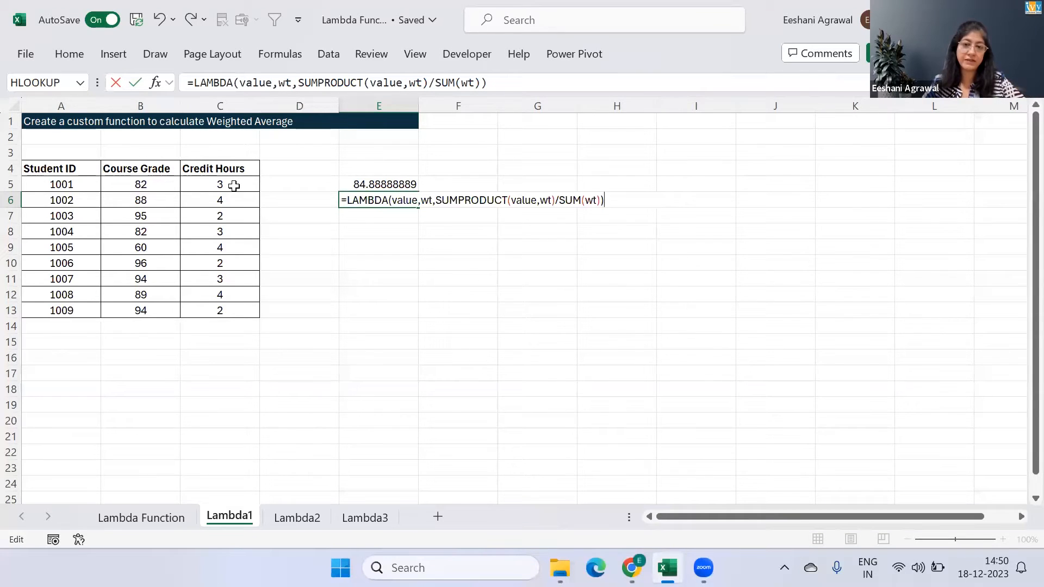
Copy the complete LAMBDA formula text in E6 and enter the cell
{"action": "key", "text": "shift+Left"}
{"action": "key", "text": "shift+Left"}
{"action": "key", "text": "shift+Left"}
{"action": "key", "text": "shift+Left"}
{"action": "key", "text": "shift+Left"}
{"action": "key", "text": "shift+Left"}
{"action": "key", "text": "shift+Left"}
{"action": "key", "text": "shift+Left"}
{"action": "key", "text": "shift+Left"}
{"action": "key", "text": "shift+Left"}
{"action": "key", "text": "shift+Left"}
{"action": "key", "text": "shift+Left"}
{"action": "key", "text": "shift+Left"}
{"action": "key", "text": "shift+Left"}
{"action": "key", "text": "shift+Left"}
{"action": "key", "text": "shift+Left"}
{"action": "key", "text": "shift+Left"}
{"action": "key", "text": "shift+Left"}
{"action": "key", "text": "shift+Left"}
{"action": "key", "text": "shift+Left"}
{"action": "key", "text": "shift+Left"}
{"action": "key", "text": "shift+Left"}
{"action": "key", "text": "shift+Left"}
{"action": "key", "text": "shift+Left"}
{"action": "key", "text": "shift+Left"}
{"action": "key", "text": "shift+Left"}
{"action": "key", "text": "shift+Left"}
{"action": "key", "text": "shift+Left"}
{"action": "key", "text": "shift+Left"}
{"action": "key", "text": "shift+Left"}
{"action": "key", "text": "shift+Left"}
{"action": "key", "text": "shift+Left"}
{"action": "key", "text": "shift+Left"}
{"action": "key", "text": "shift+Left"}
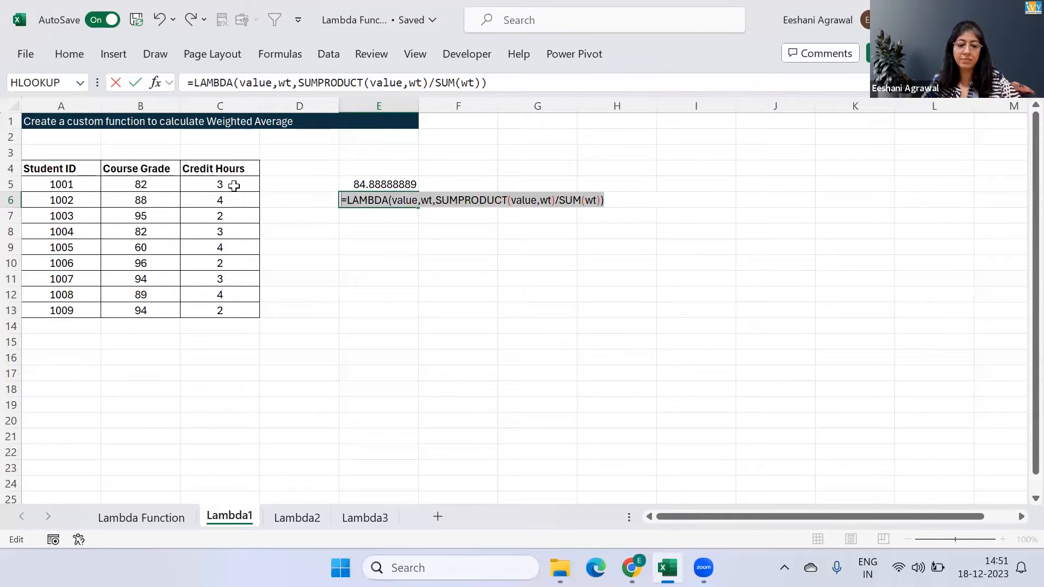
{"action": "key", "text": "Return"}
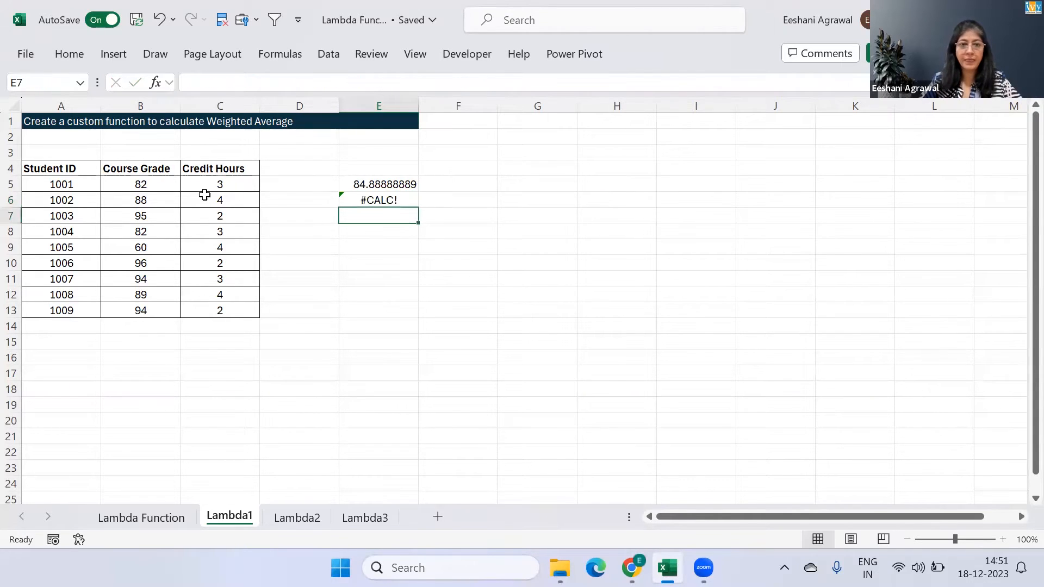
Create a new defined name called WtAvg in the Name Manager
{"action": "left_click", "coordinate": [276, 55]}
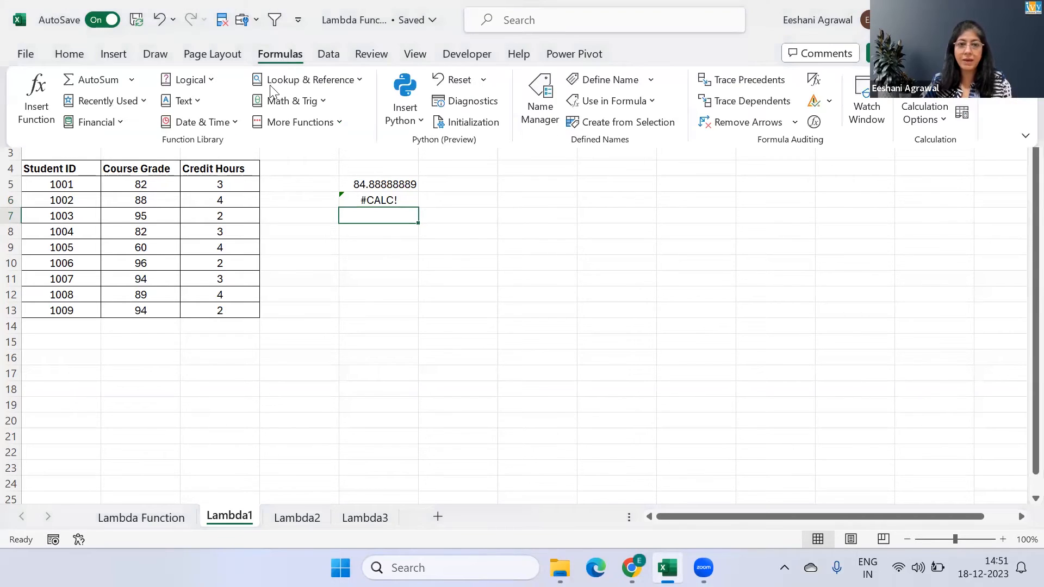
{"action": "left_click", "coordinate": [540, 114]}
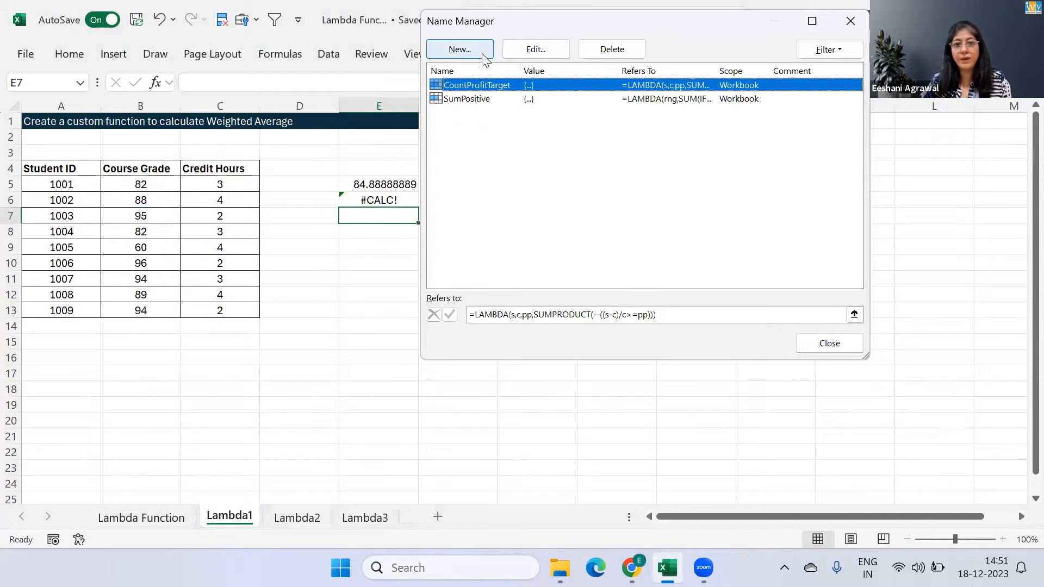
{"action": "left_click", "coordinate": [482, 53]}
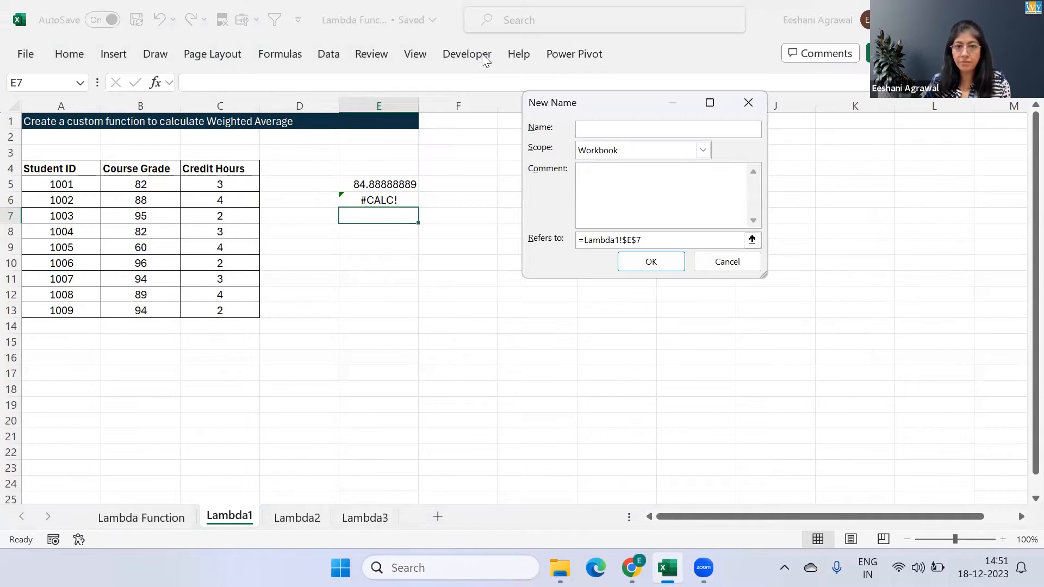
{"action": "type", "text": "Wt"}
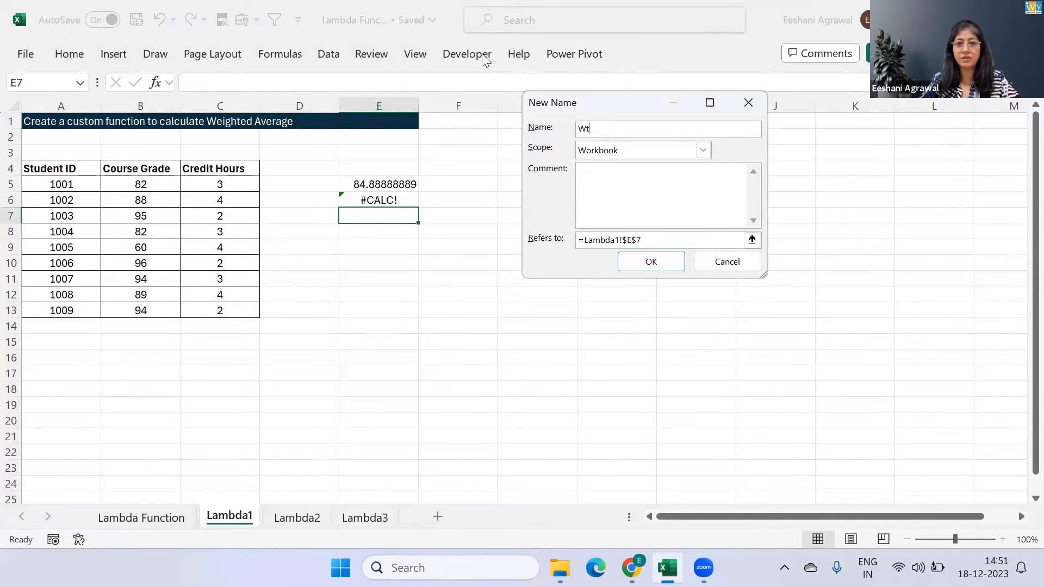
{"action": "type", "text": "Avg"}
Make WtAvg refer to the copied =LAMBDA(value,wt,SUMPRODUCT(value,wt)/SUM(wt)), save it and close the Name Manager
{"action": "left_click", "coordinate": [657, 238]}
{"action": "key", "text": "BackSpace"}
{"action": "key", "text": "BackSpace"}
{"action": "key", "text": "BackSpace"}
{"action": "key", "text": "BackSpace"}
{"action": "key", "text": "BackSpace"}
{"action": "key", "text": "BackSpace"}
{"action": "key", "text": "BackSpace"}
{"action": "key", "text": "BackSpace"}
{"action": "key", "text": "BackSpace"}
{"action": "key", "text": "BackSpace"}
{"action": "key", "text": "BackSpace"}
{"action": "key", "text": "BackSpace"}
{"action": "key", "text": "BackSpace"}
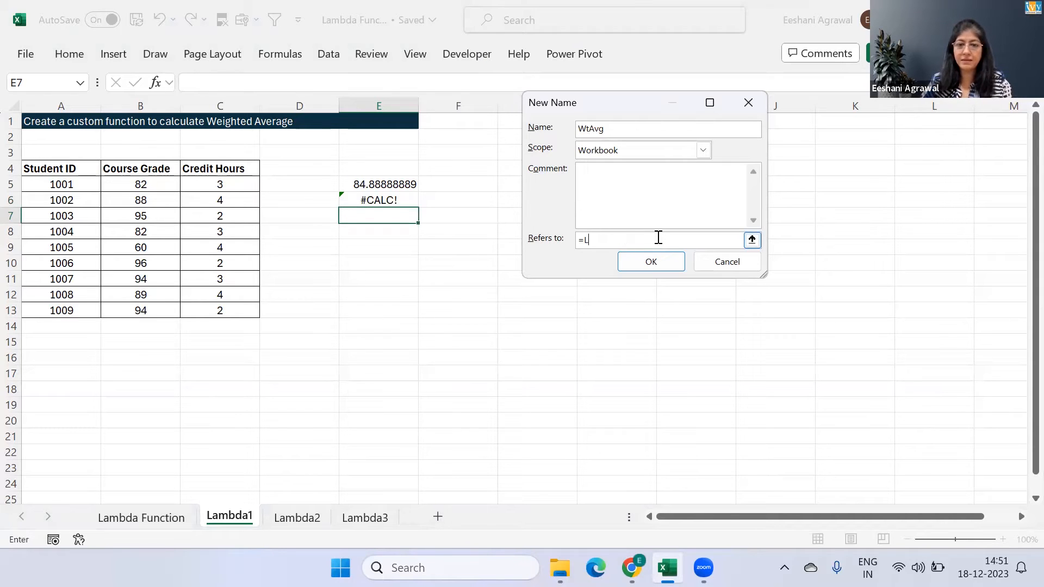
{"action": "key", "text": "ctrl+v"}
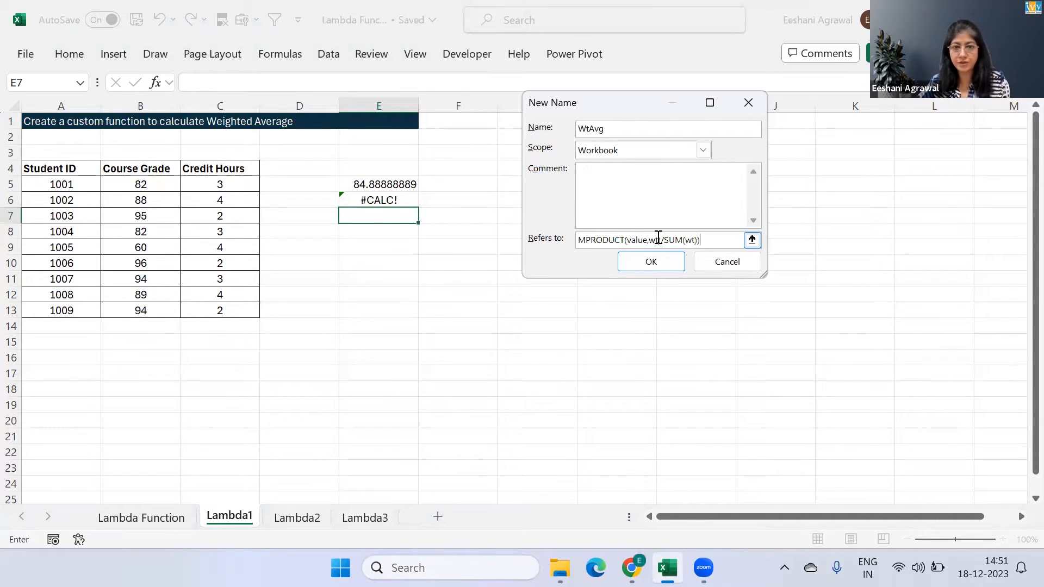
{"action": "left_click", "coordinate": [655, 261]}
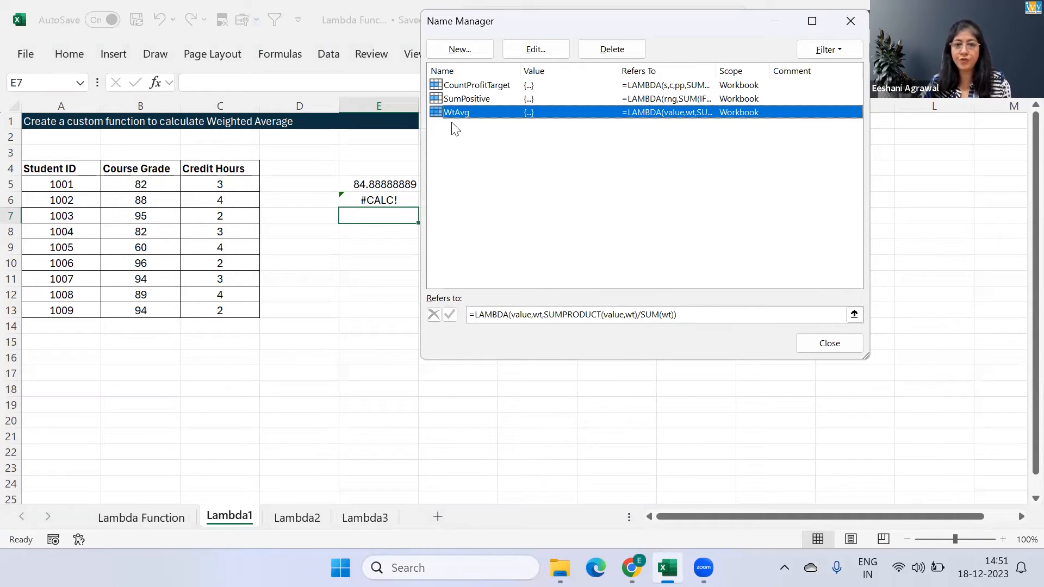
{"action": "left_click", "coordinate": [828, 348]}
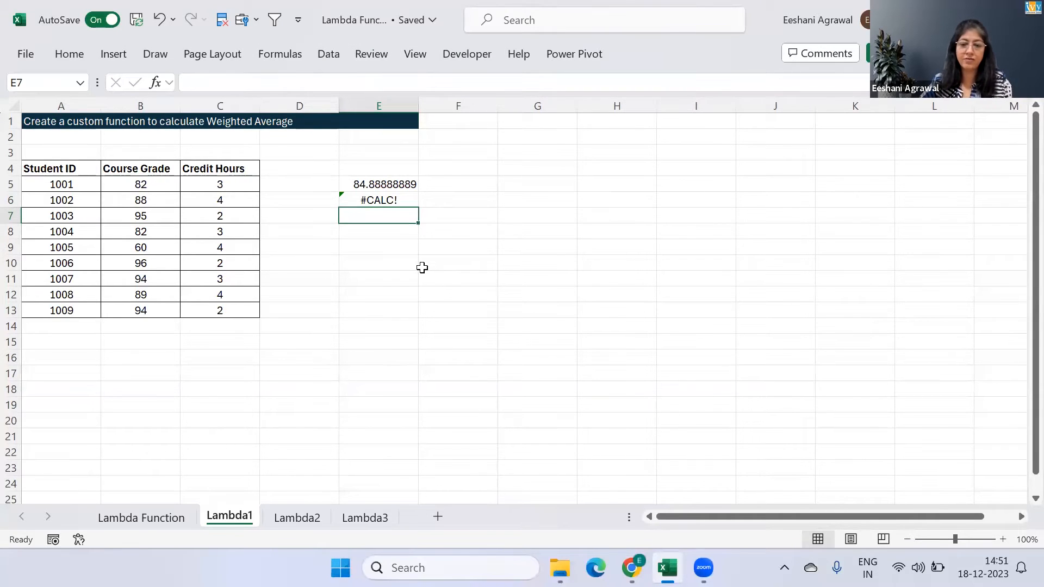
Enter =WtAvg(B5:B13,C5:C13) in E7 to calculate the credit-weighted grade average, and review the entered formula
{"action": "type", "text": "=w"}
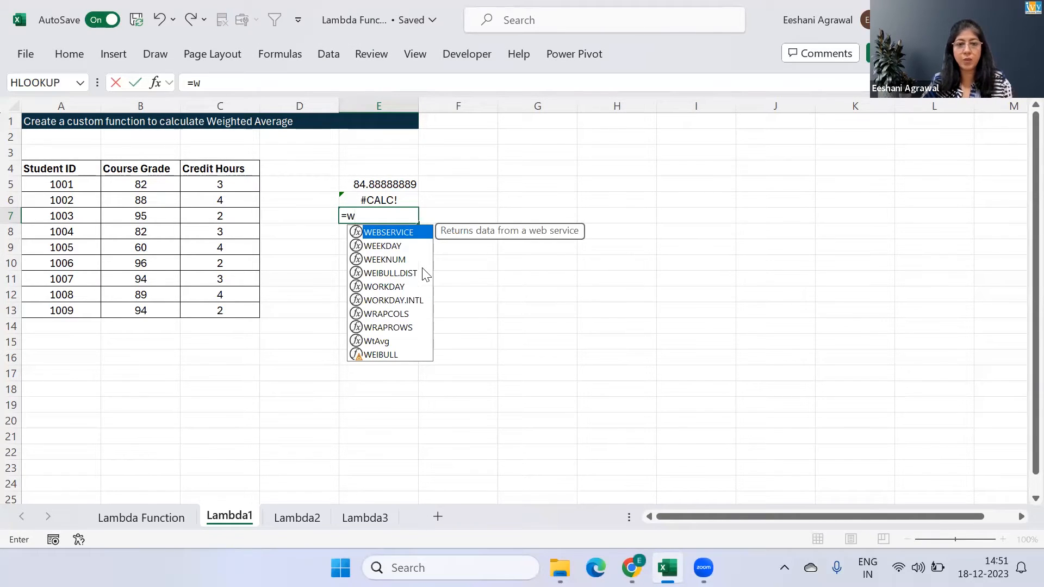
{"action": "type", "text": "tAvg("}
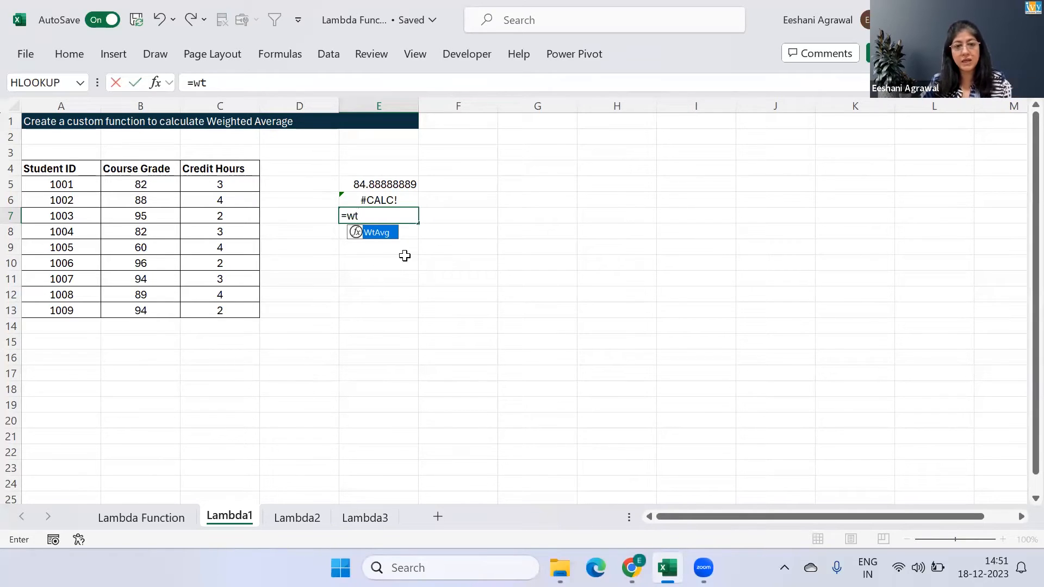
{"action": "double_click", "coordinate": [354, 237]}
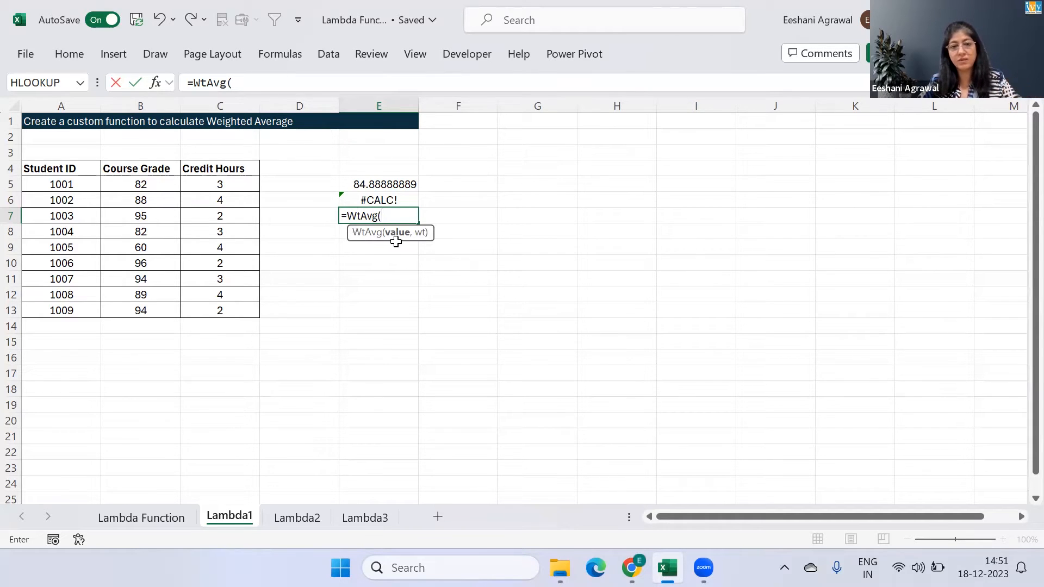
{"action": "left_click", "coordinate": [164, 186]}
{"action": "key", "text": "ctrl+shift+Down"}
{"action": "type", "text": ","}
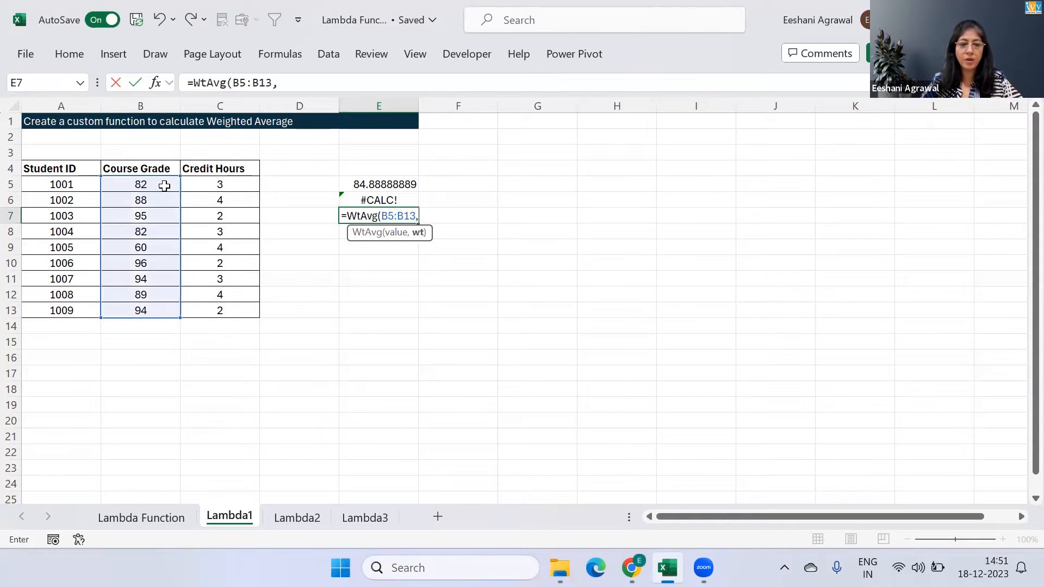
{"action": "left_click", "coordinate": [212, 187]}
{"action": "key", "text": "ctrl+shift+Down"}
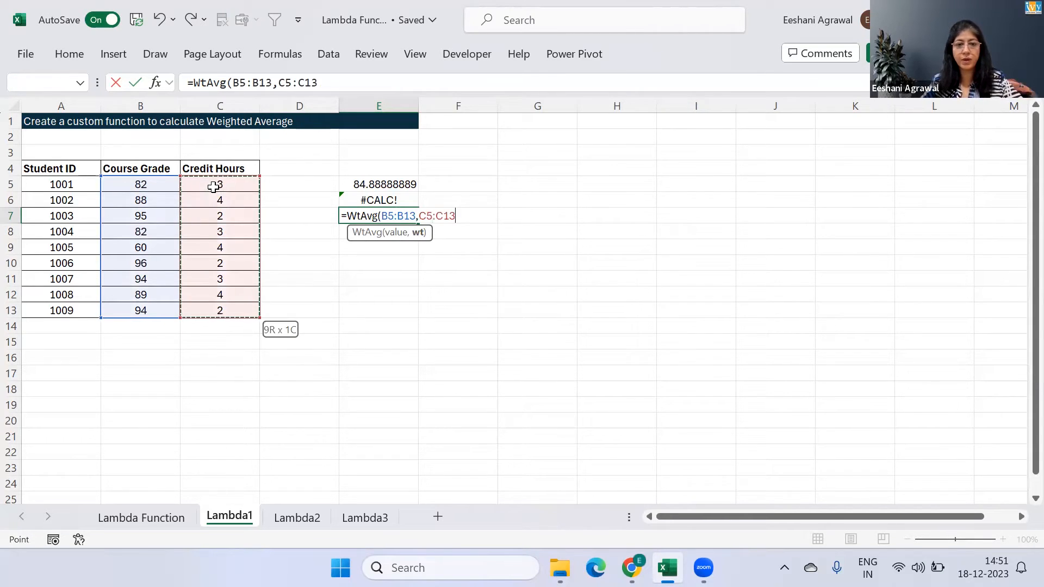
{"action": "key", "text": "Return"}
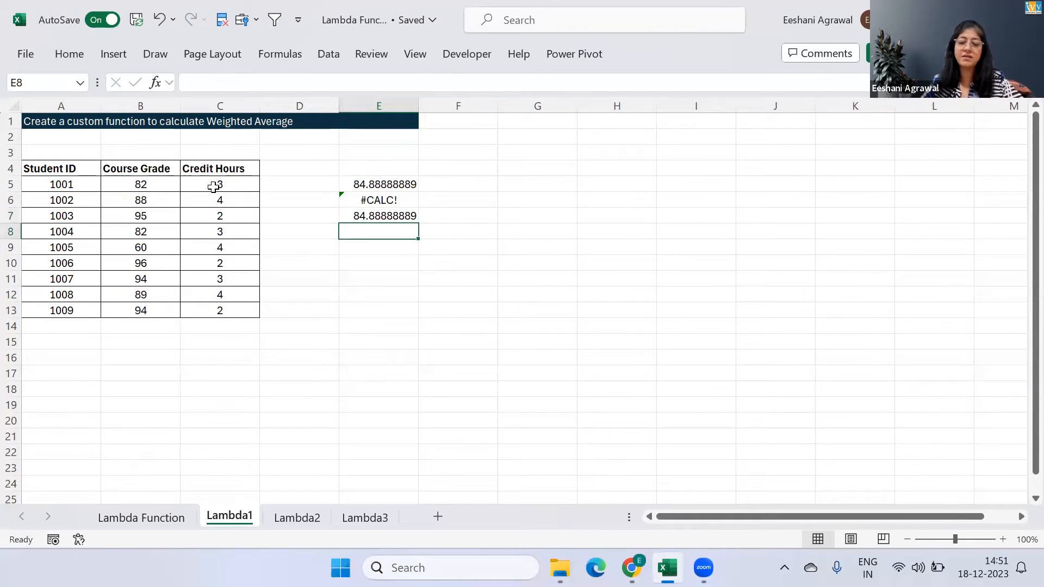
{"action": "key", "text": "Up"}
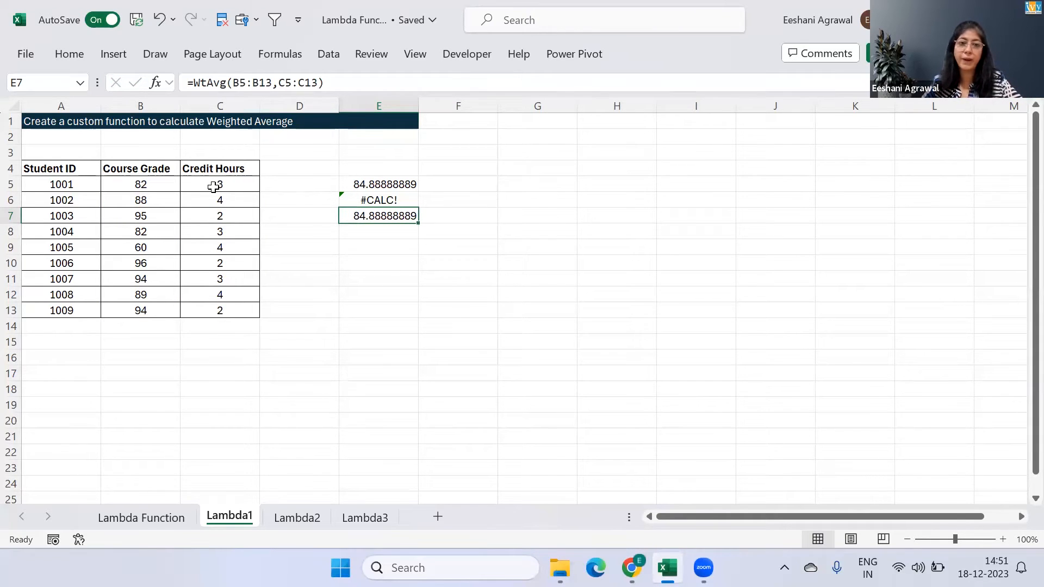
{"action": "key", "text": "F2"}
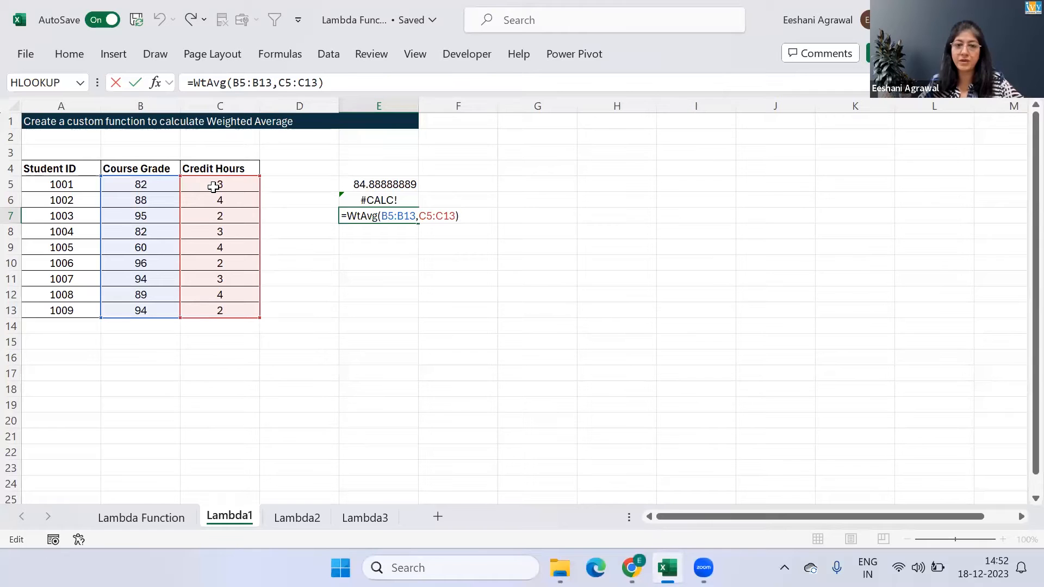
{"action": "key", "text": "Return"}
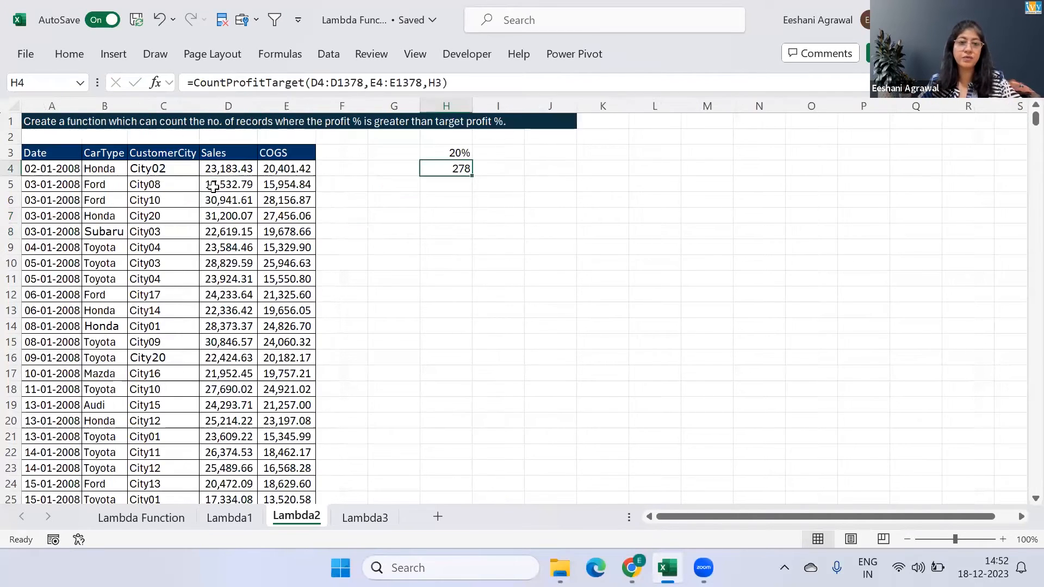
On the Lambda2 sheet, enter the label Target in G3 beside the target profit percentage
{"action": "key", "text": "Home"}
{"action": "key", "text": "Up"}
{"action": "key", "text": "Up"}
{"action": "key", "text": "Up"}
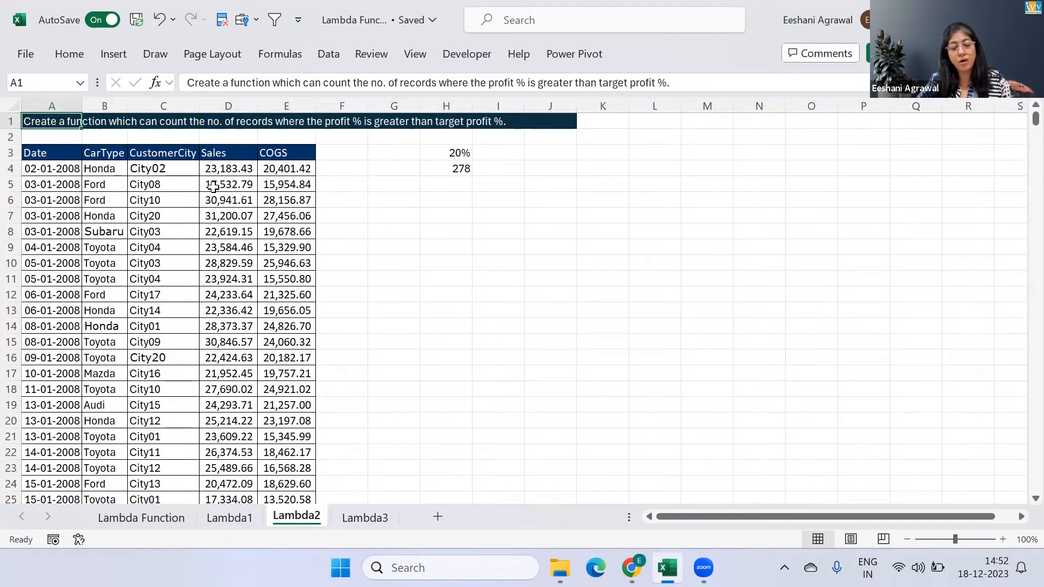
{"action": "key", "text": "Right"}
{"action": "key", "text": "Right"}
{"action": "key", "text": "Right"}
{"action": "key", "text": "Right"}
{"action": "key", "text": "Right"}
{"action": "key", "text": "Right"}
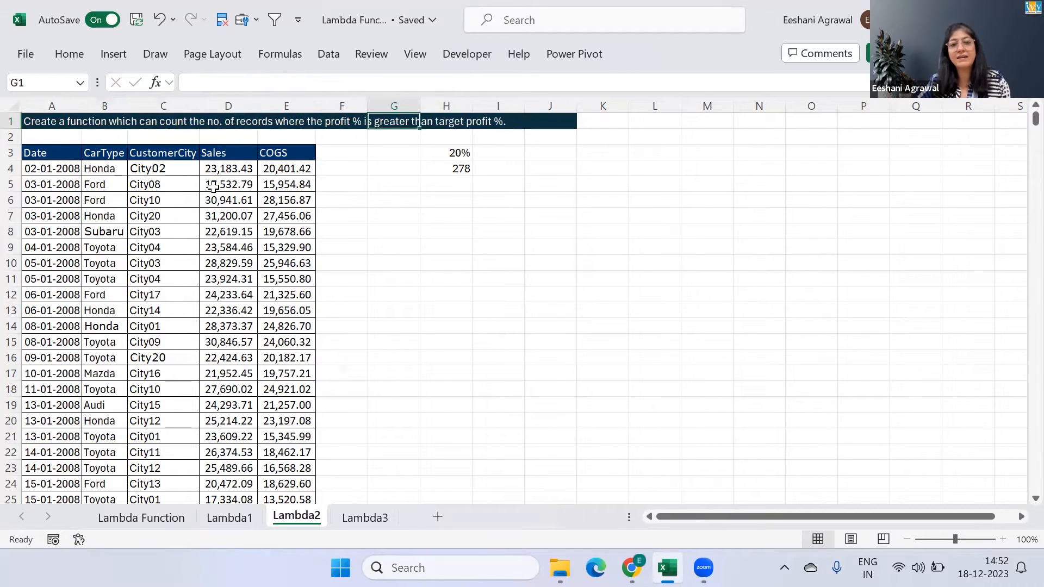
{"action": "key", "text": "Right"}
{"action": "key", "text": "Right"}
{"action": "key", "text": "Down"}
{"action": "key", "text": "Down"}
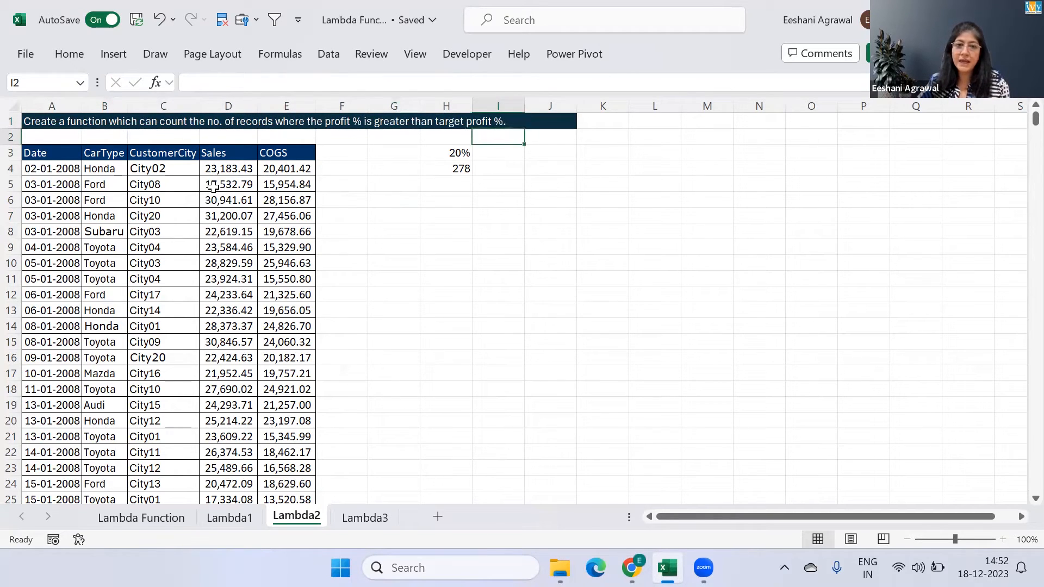
{"action": "key", "text": "Left"}
{"action": "key", "text": "Left"}
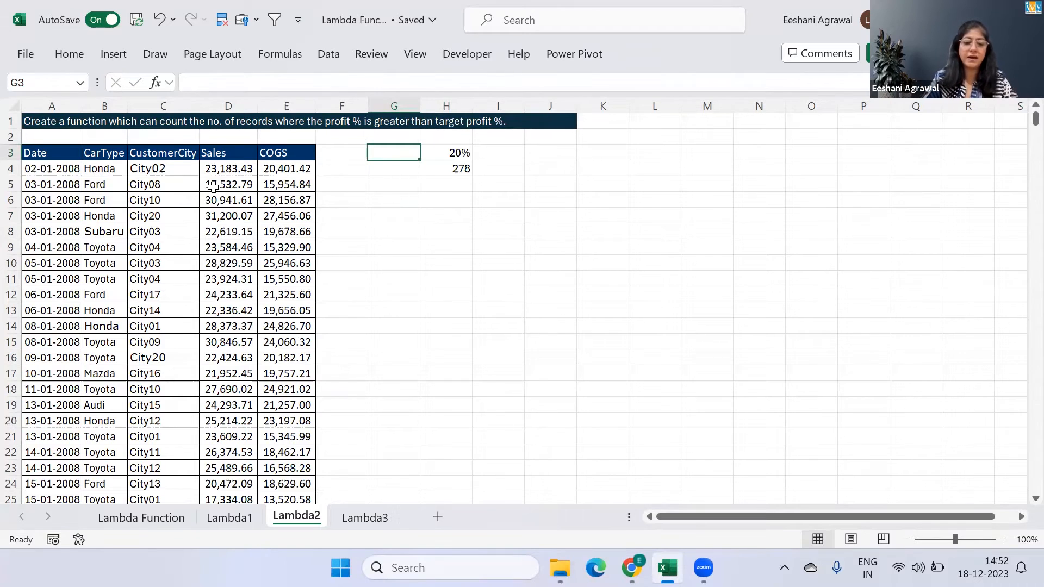
{"action": "type", "text": "Target"}
{"action": "key", "text": "Return"}
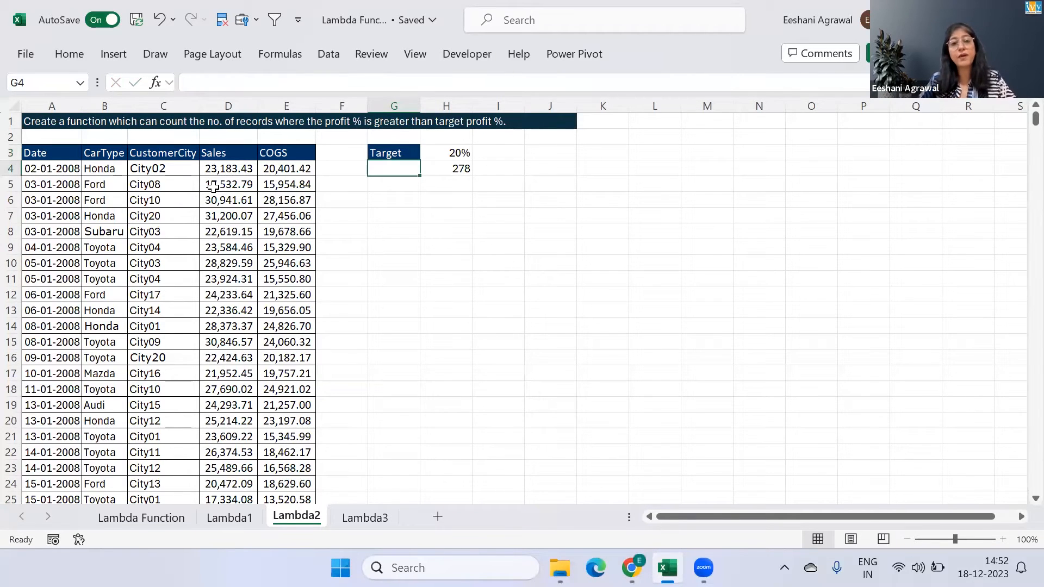
Move the target label, percentage and count result from G3:H4 to I3:J4
{"action": "key", "text": "Left"}
{"action": "key", "text": "Left"}
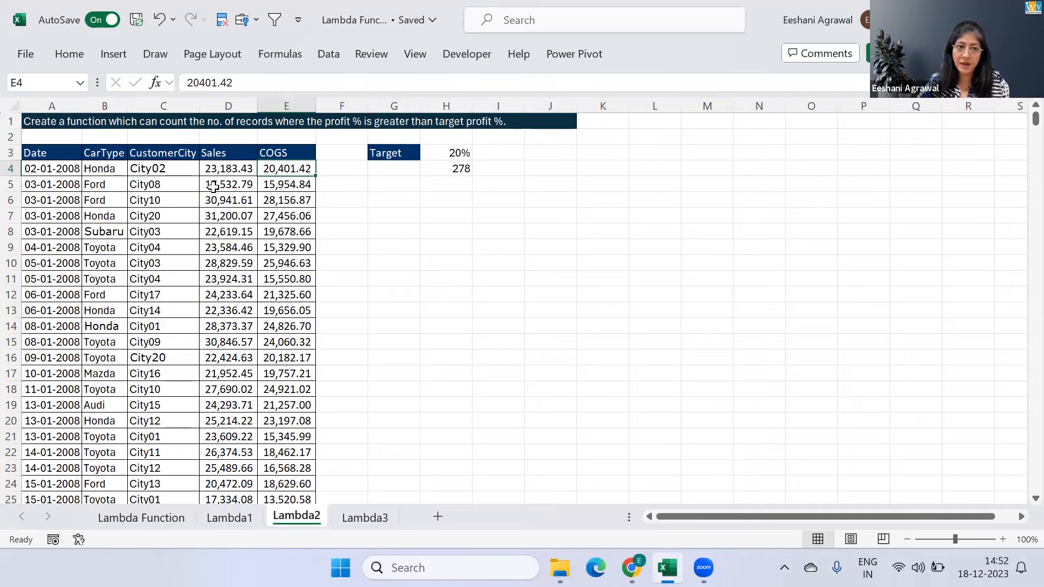
{"action": "key", "text": "Right"}
{"action": "key", "text": "Right"}
{"action": "key", "text": "Up"}
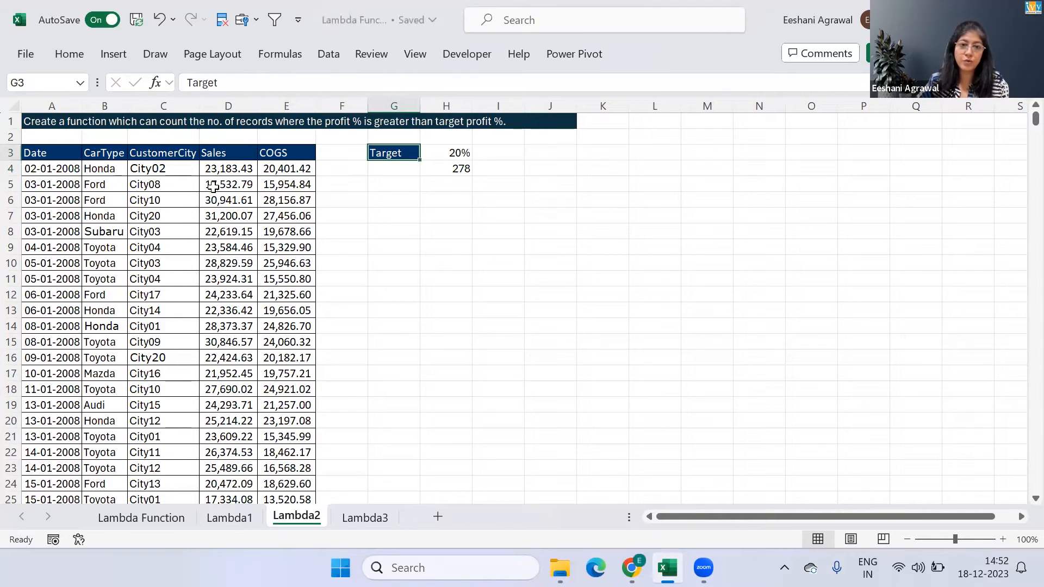
{"action": "key", "text": "shift+Right"}
{"action": "key", "text": "shift+Down"}
{"action": "key", "text": "ctrl+c"}
{"action": "key", "text": "Right"}
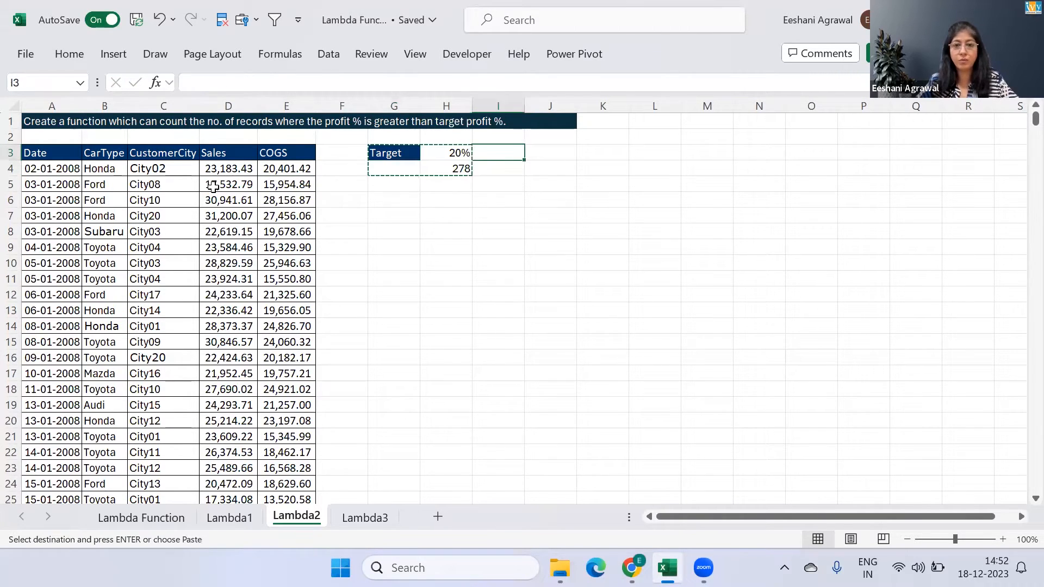
{"action": "key", "text": "ctrl+v"}
Examine the arguments of the CountProfitTarget formula in J4 and leave the cell
{"action": "key", "text": "Left"}
{"action": "key", "text": "Left"}
{"action": "key", "text": "Left"}
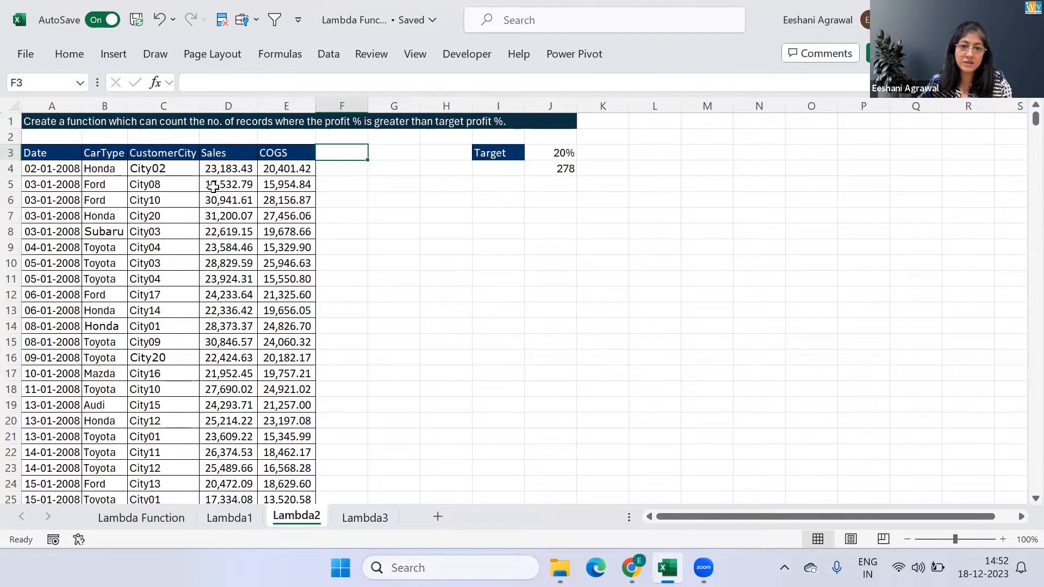
{"action": "key", "text": "Down"}
{"action": "key", "text": "Right"}
{"action": "key", "text": "Right"}
{"action": "key", "text": "Right"}
{"action": "key", "text": "Right"}
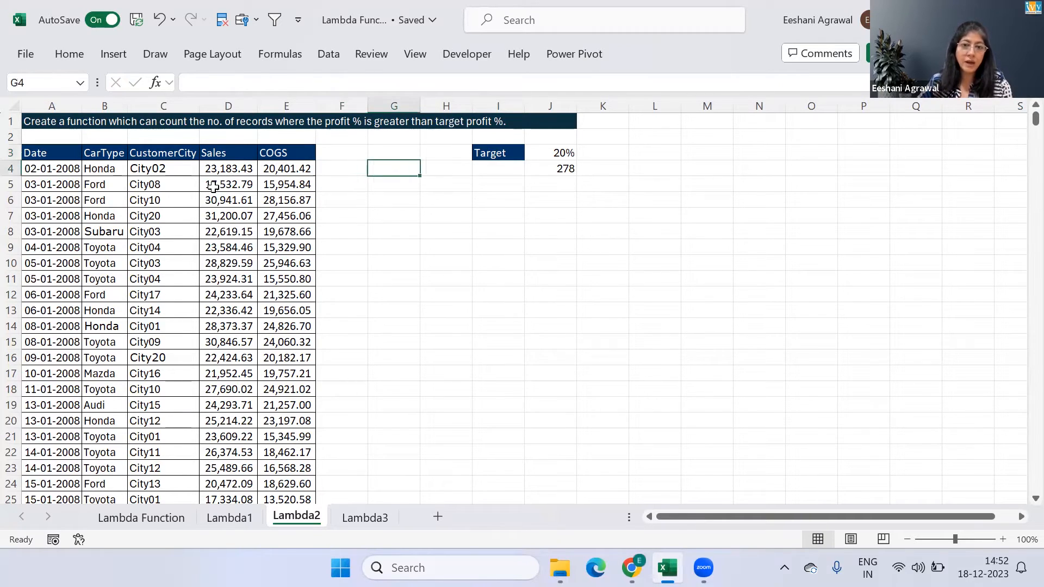
{"action": "key", "text": "F2"}
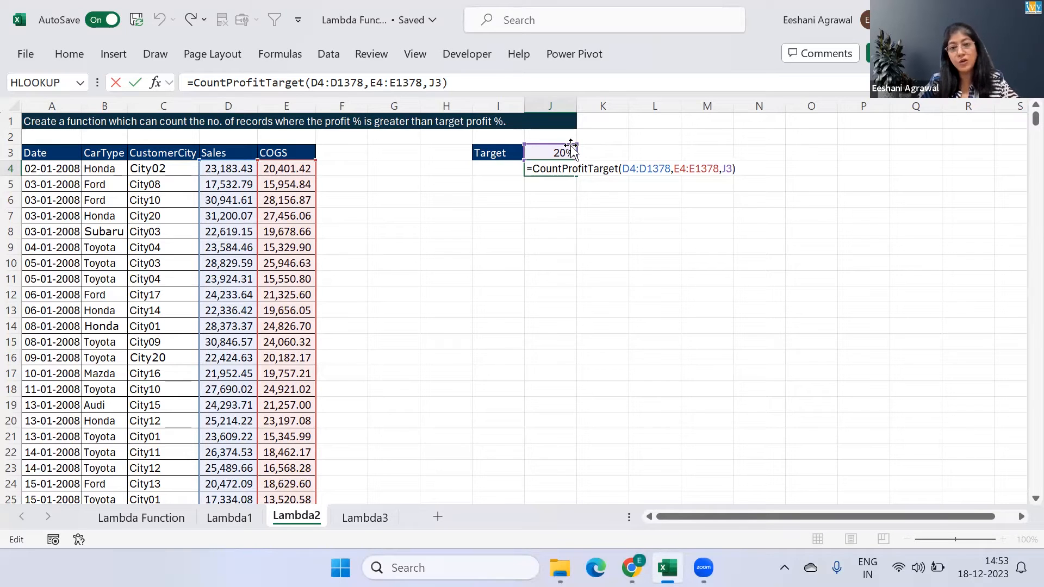
{"action": "key", "text": "Return"}
{"action": "key", "text": "Down"}
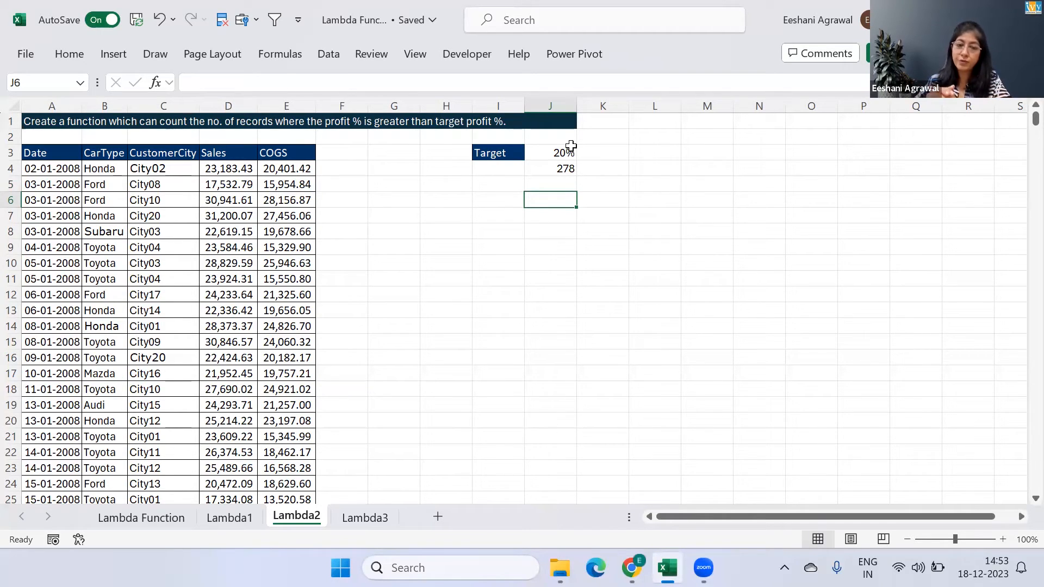
Add a Profit% column header in F3 beside the COGS column
{"action": "left_click", "coordinate": [345, 151]}
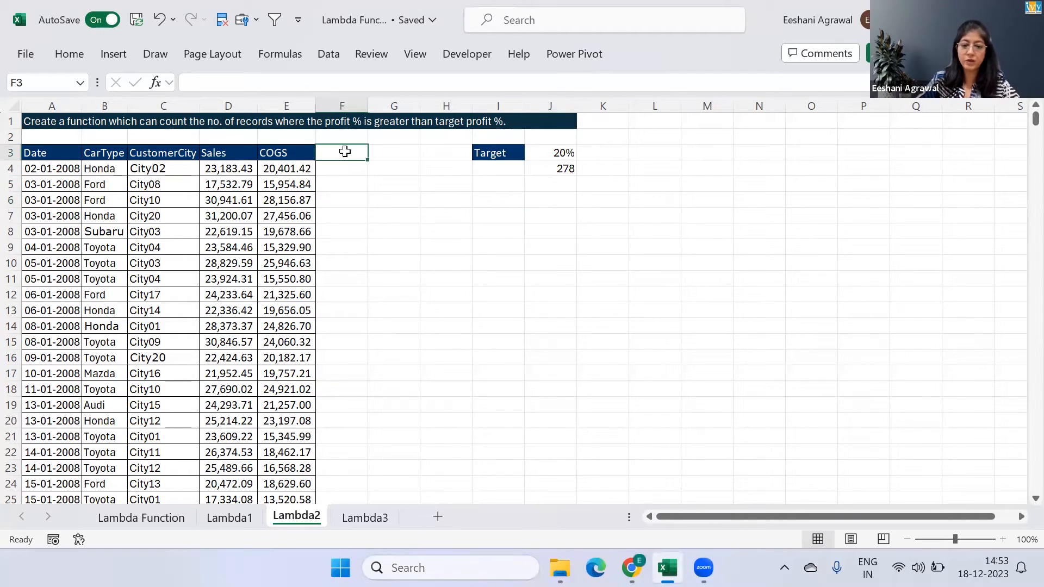
{"action": "type", "text": "Profit %"}
{"action": "key", "text": "Return"}
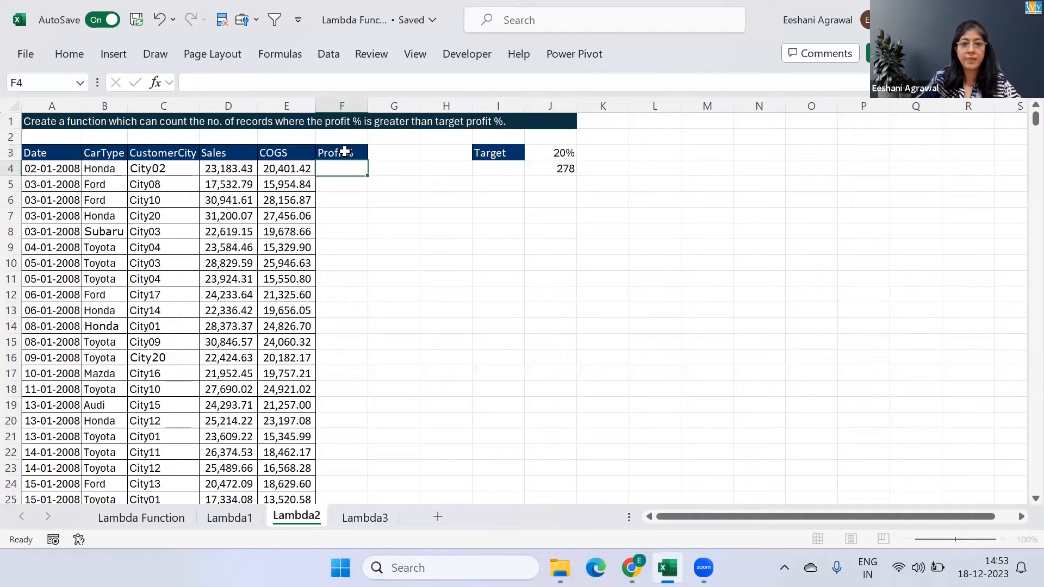
Calculate the profit percentage in F4 with =(D4-E4)/E4 and fill the formula down the Profit% column
{"action": "type", "text": "=("}
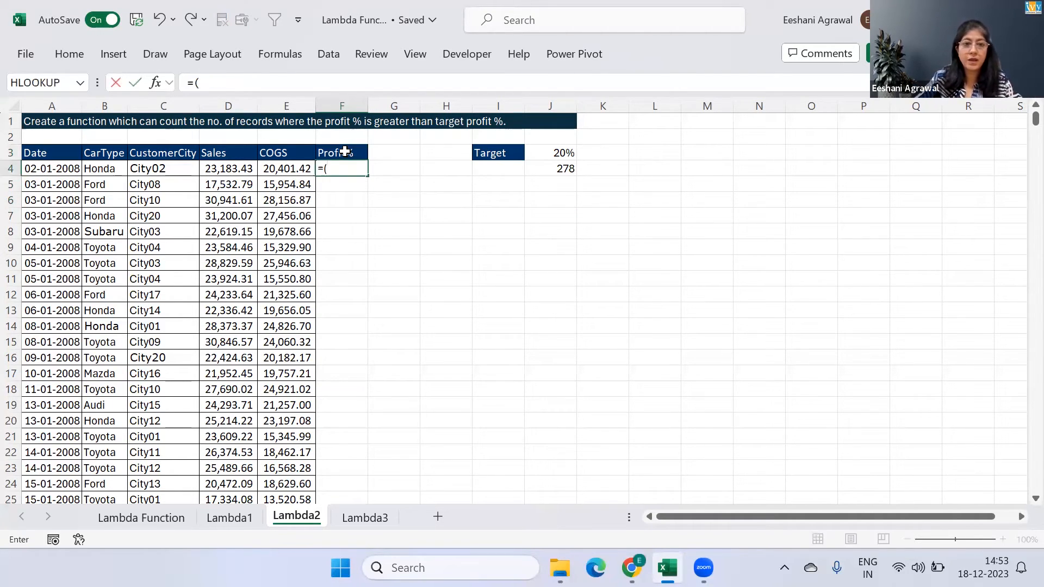
{"action": "key", "text": "Left"}
{"action": "key", "text": "Left"}
{"action": "type", "text": "-"}
{"action": "key", "text": "Left"}
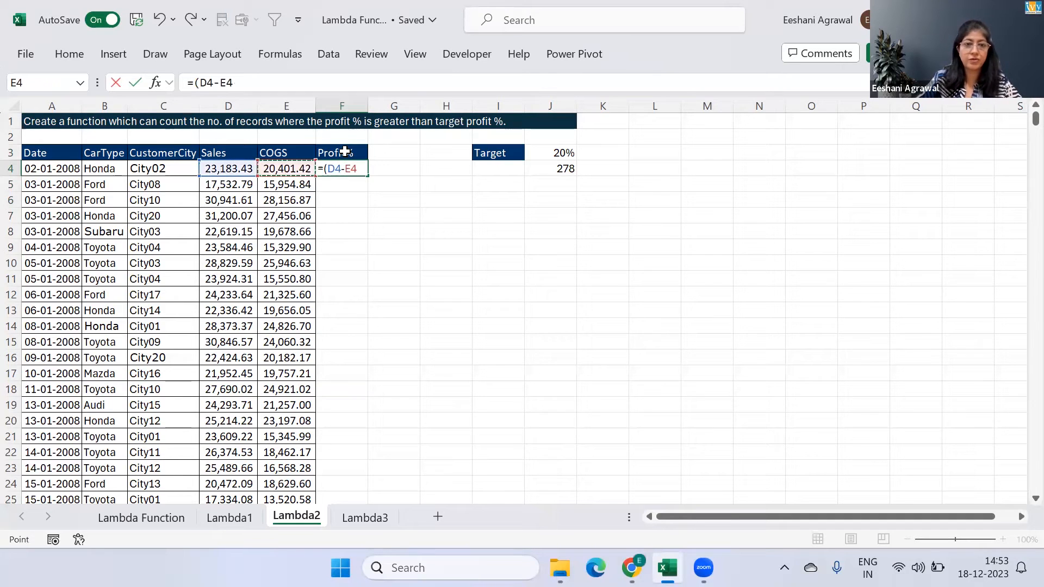
{"action": "type", "text": ")/"}
{"action": "key", "text": "Left"}
{"action": "key", "text": "Return"}
{"action": "left_click", "coordinate": [351, 167]}
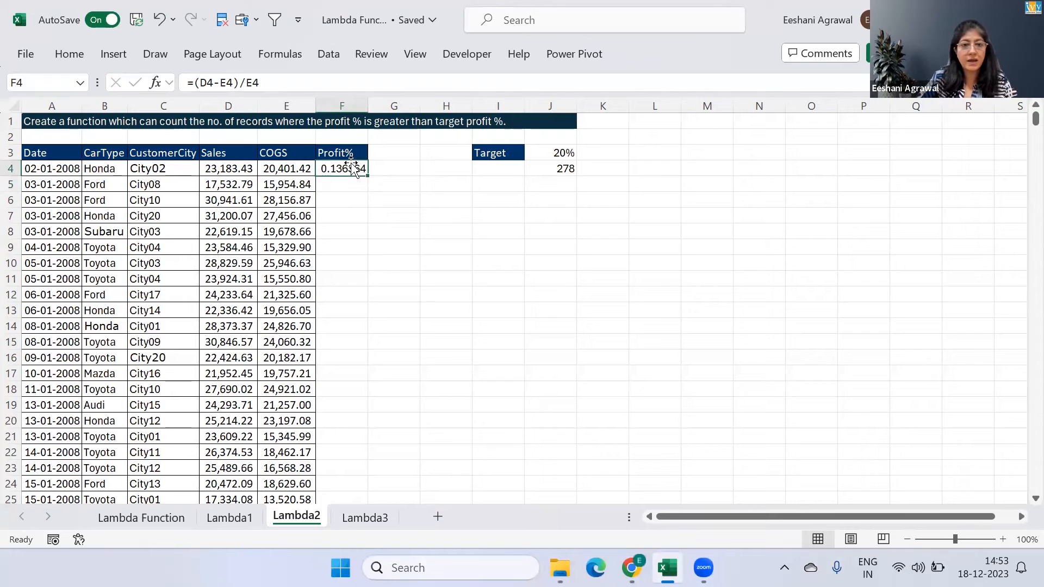
{"action": "double_click", "coordinate": [364, 175]}
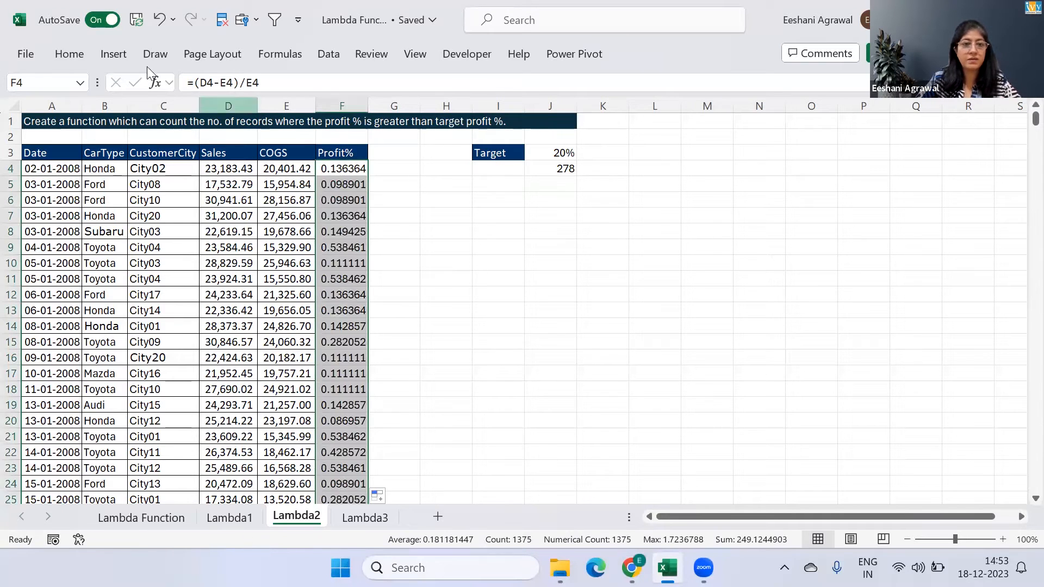
Format the filled Profit% values as percentages
{"action": "left_click", "coordinate": [82, 52]}
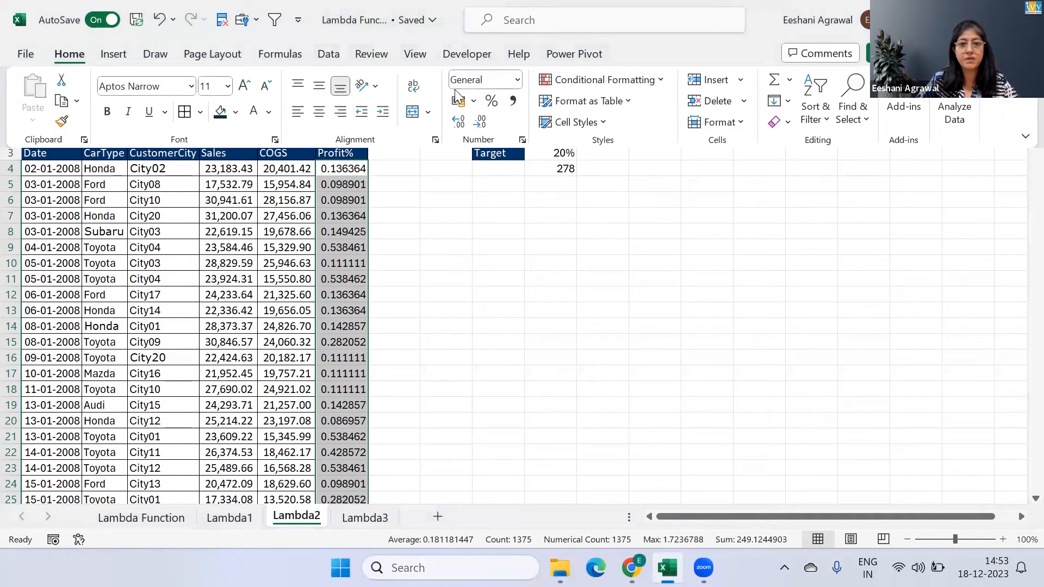
{"action": "left_click", "coordinate": [491, 101]}
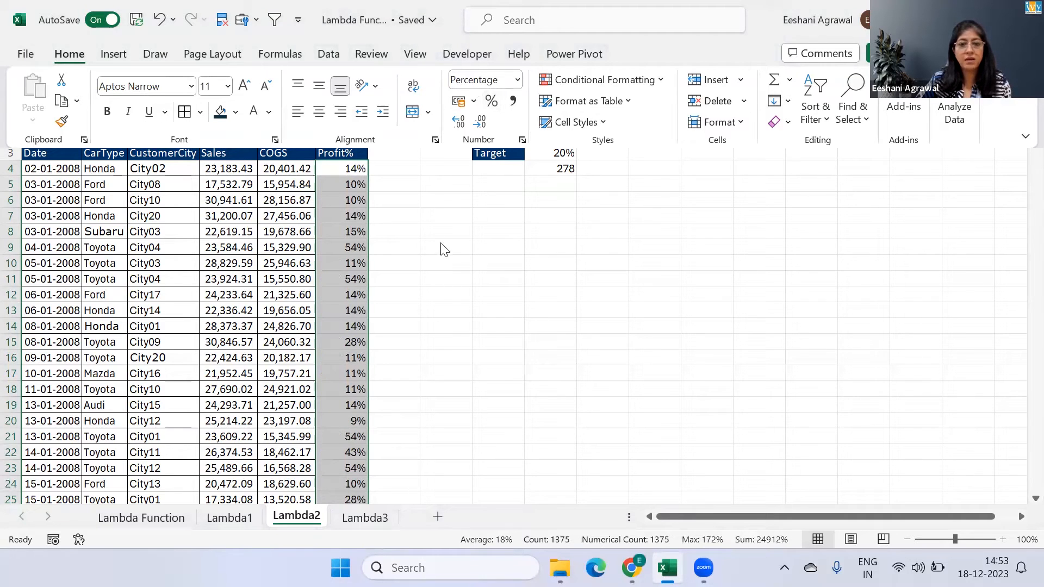
{"action": "left_click", "coordinate": [349, 169]}
Filter the data table to records with Profit% greater than or equal to 20%
{"action": "left_click", "coordinate": [322, 154]}
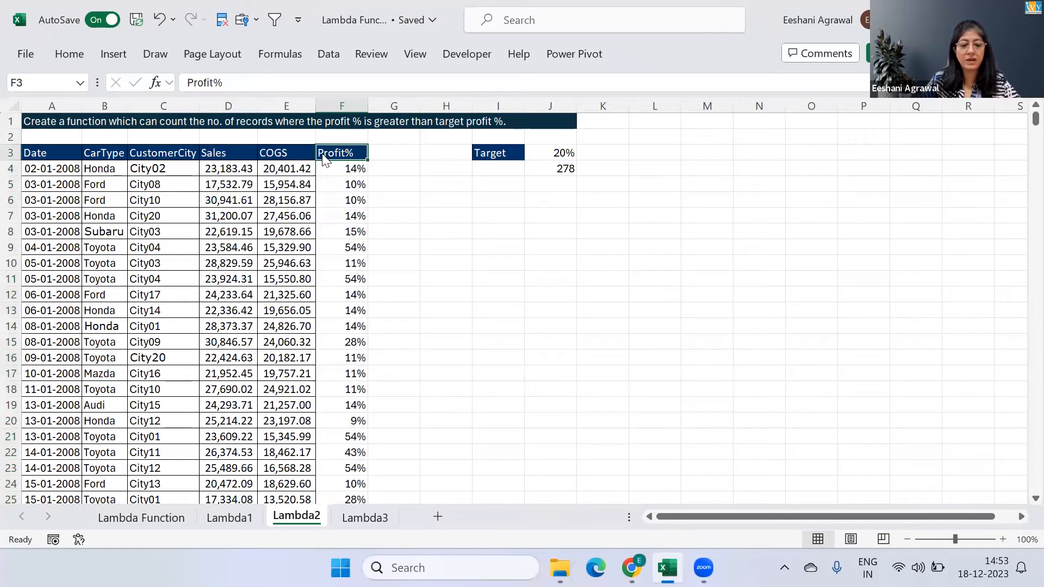
{"action": "key", "text": "ctrl+shift+l"}
{"action": "key", "text": "alt+Down"}
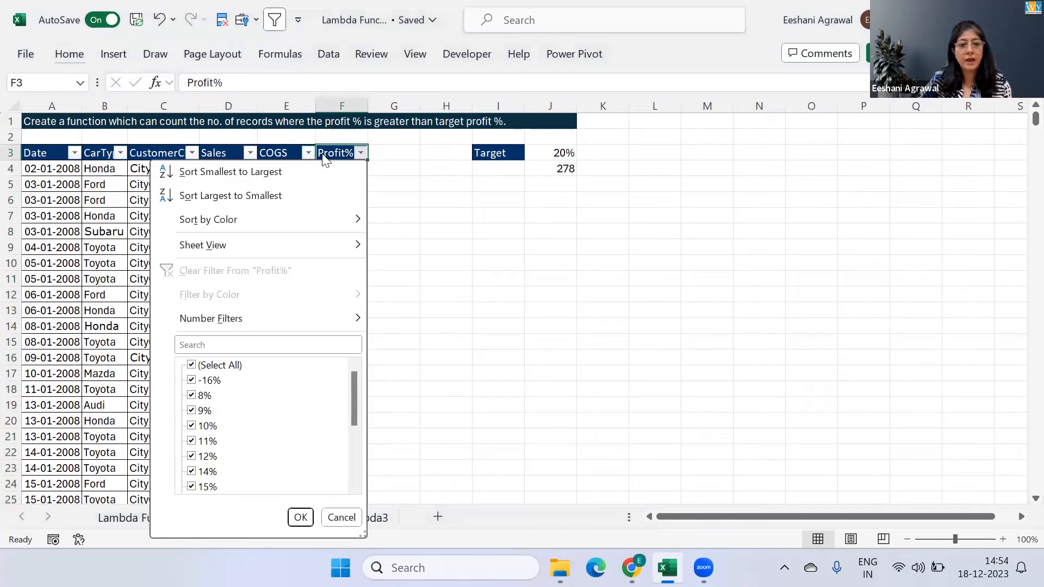
{"action": "key", "text": "f"}
{"action": "key", "text": "Down"}
{"action": "key", "text": "Down"}
{"action": "key", "text": "Down"}
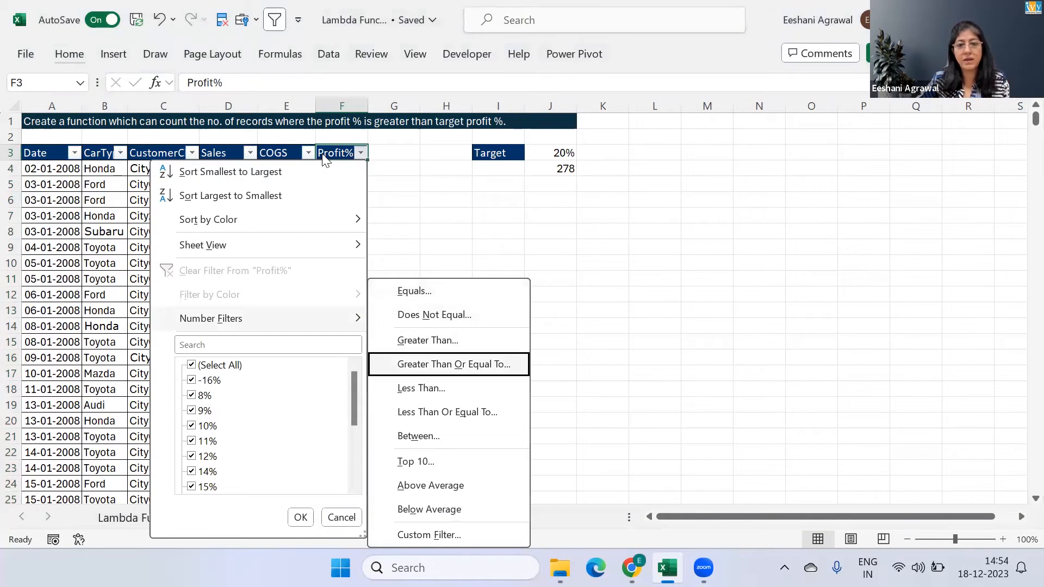
{"action": "key", "text": "Return"}
{"action": "type", "text": "20%"}
{"action": "key", "text": "Return"}
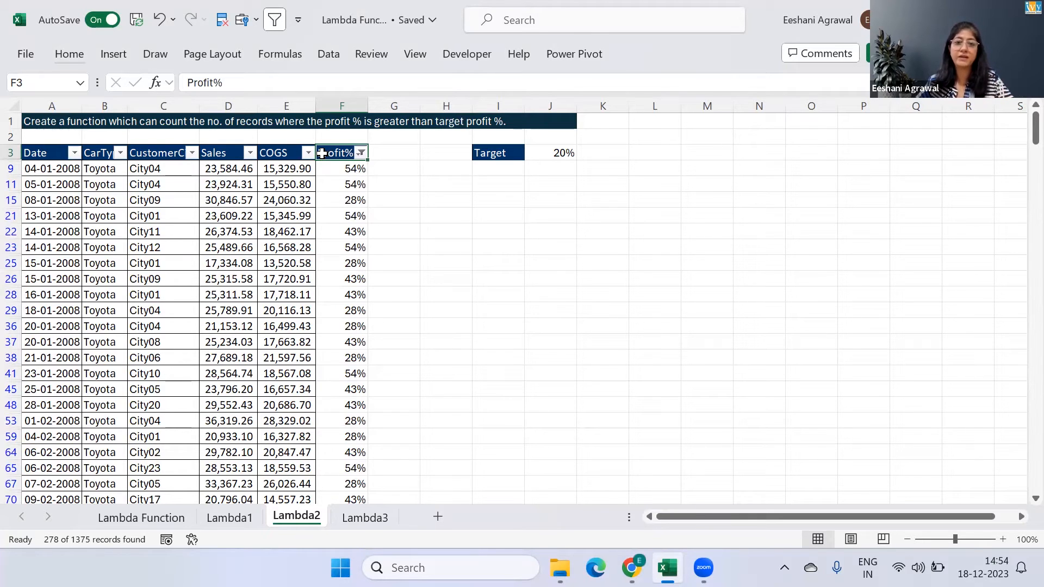
Clear the Profit% filter and turn off filtering for the data table
{"action": "key", "text": "alt+a"}
{"action": "key", "text": "c"}
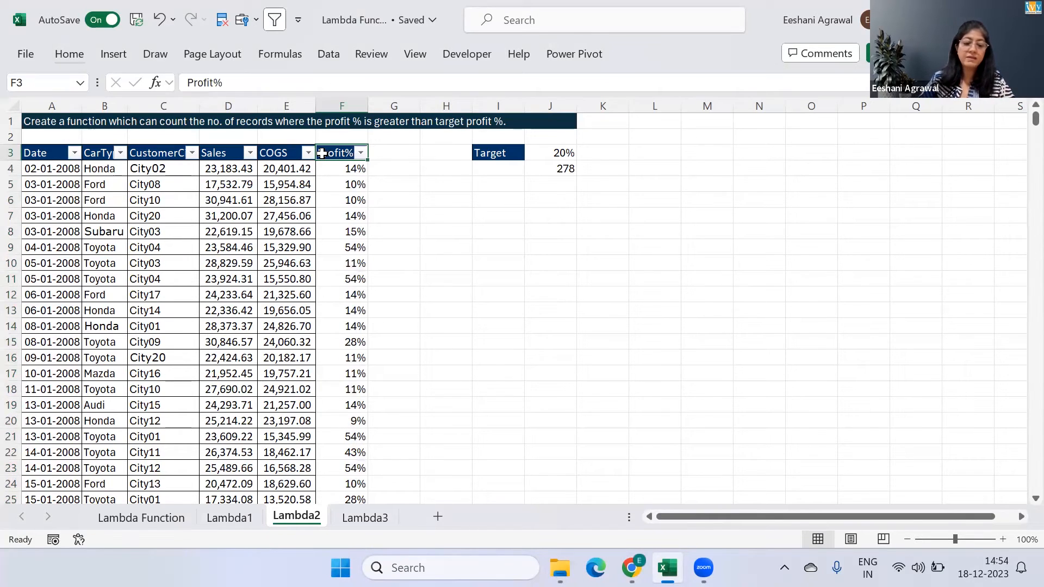
{"action": "key", "text": "alt+a"}
{"action": "key", "text": "t"}
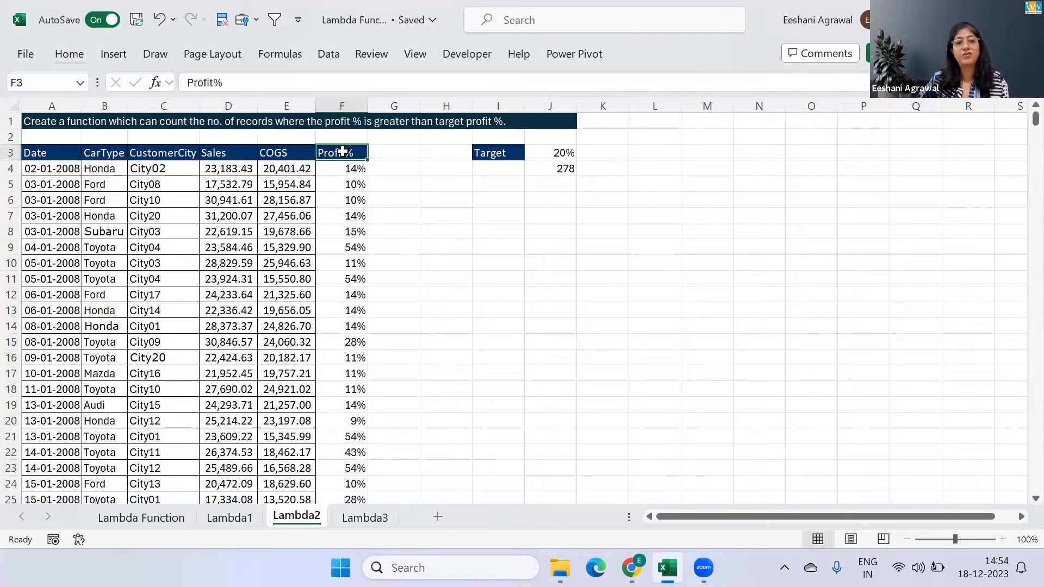
Clear the Profit% header and all values below it from column F, and select cell I6
{"action": "key", "text": "ctrl+shift+Down"}
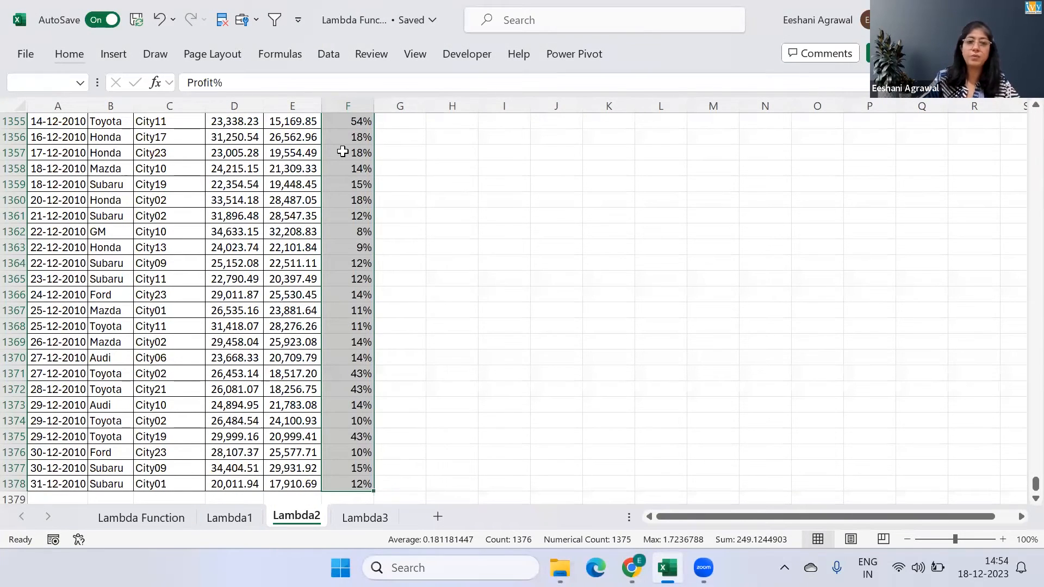
{"action": "key", "text": "Delete"}
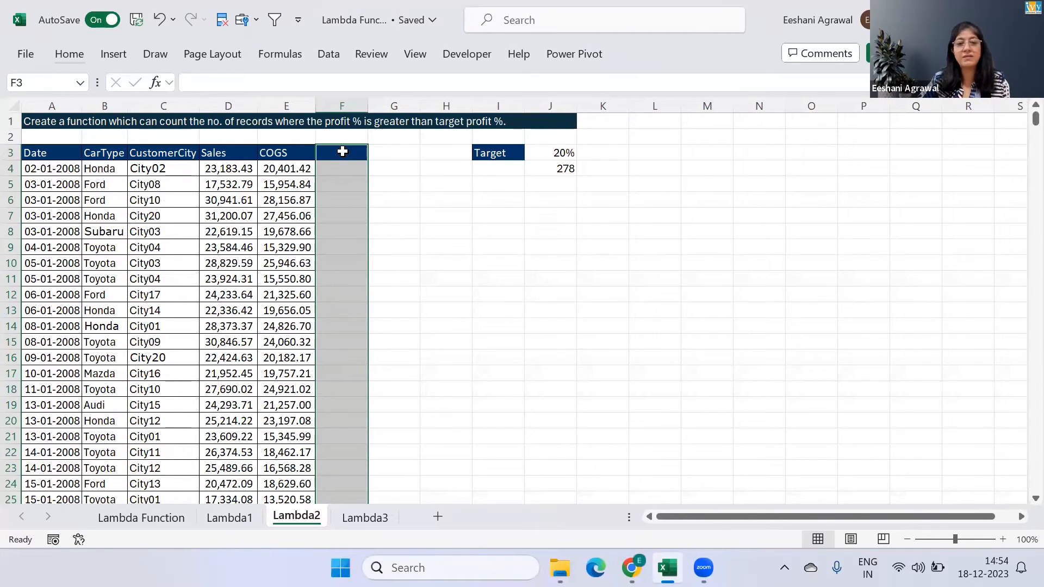
{"action": "key", "text": "Down"}
{"action": "key", "text": "Down"}
{"action": "key", "text": "Up"}
{"action": "key", "text": "Up"}
{"action": "key", "text": "Down"}
{"action": "key", "text": "Down"}
{"action": "key", "text": "Down"}
{"action": "key", "text": "Down"}
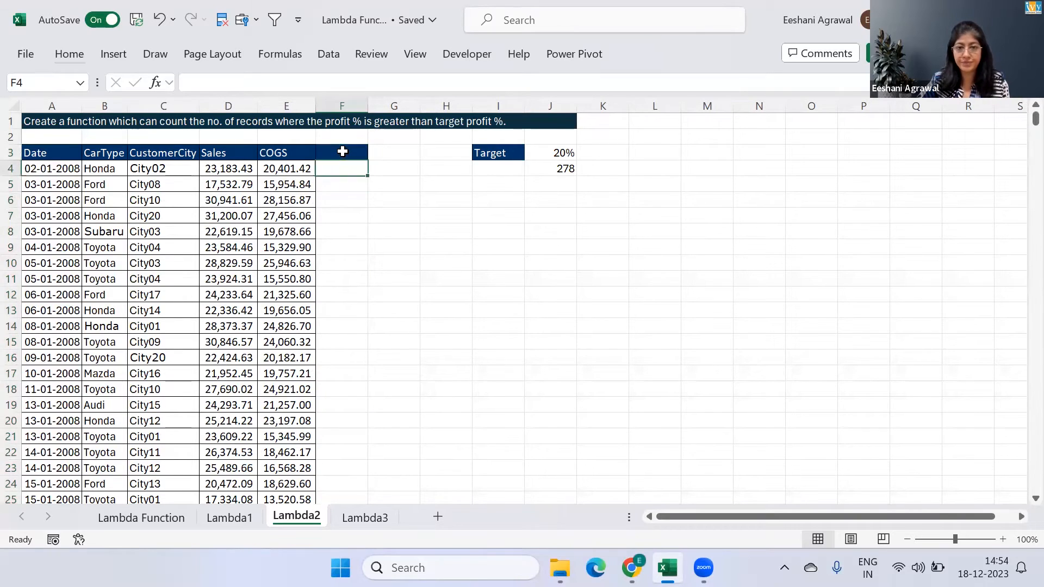
{"action": "key", "text": "Up"}
{"action": "key", "text": "Right"}
{"action": "key", "text": "Right"}
{"action": "key", "text": "Right"}
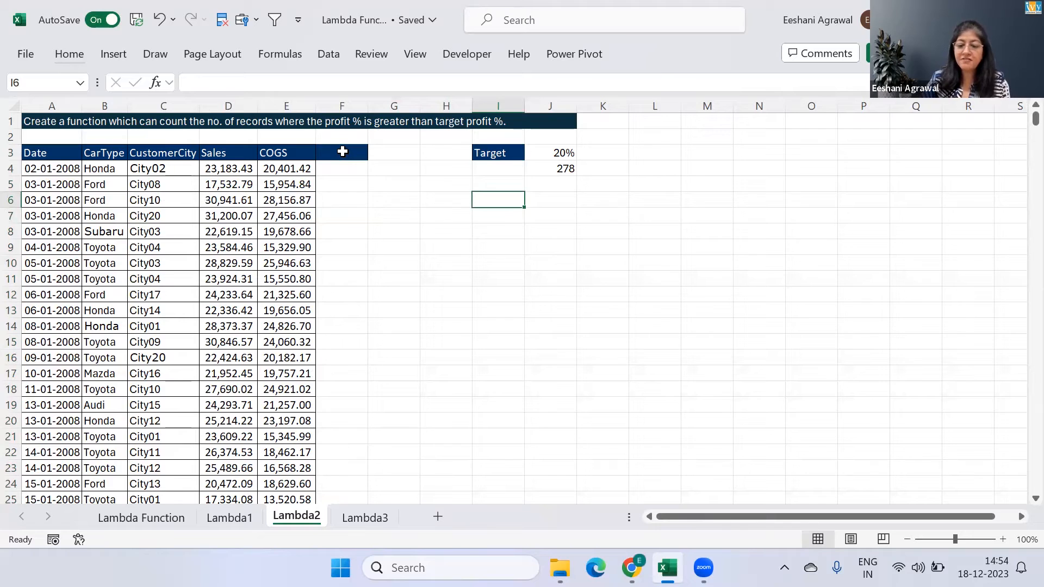
{"action": "type", "text": "="}
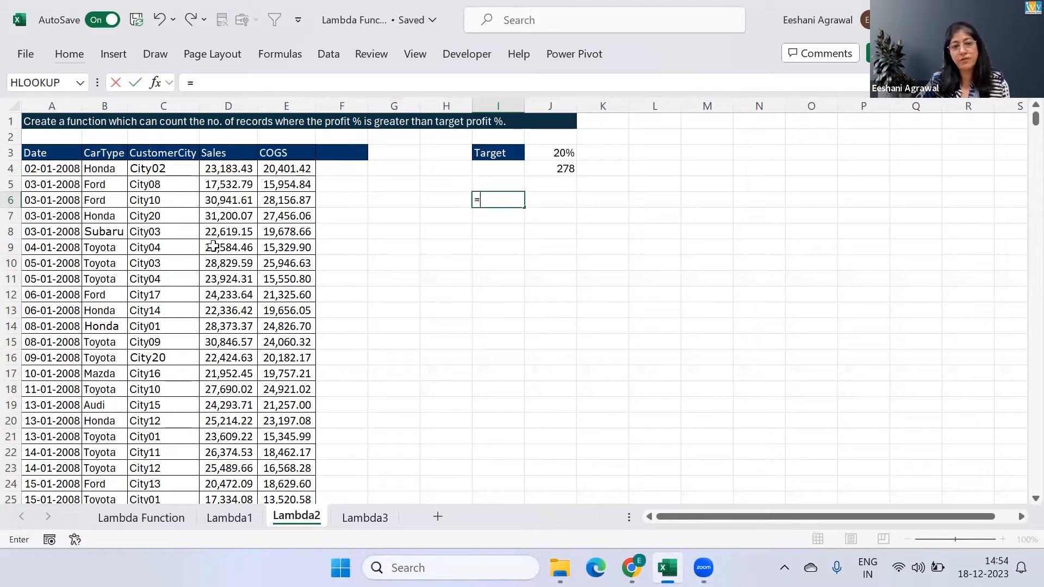
{"action": "left_click", "coordinate": [221, 168]}
{"action": "key", "text": "BackSpace"}
{"action": "key", "text": "BackSpace"}
{"action": "type", "text": "("}
{"action": "left_click", "coordinate": [221, 168]}
{"action": "type", "text": "-"}
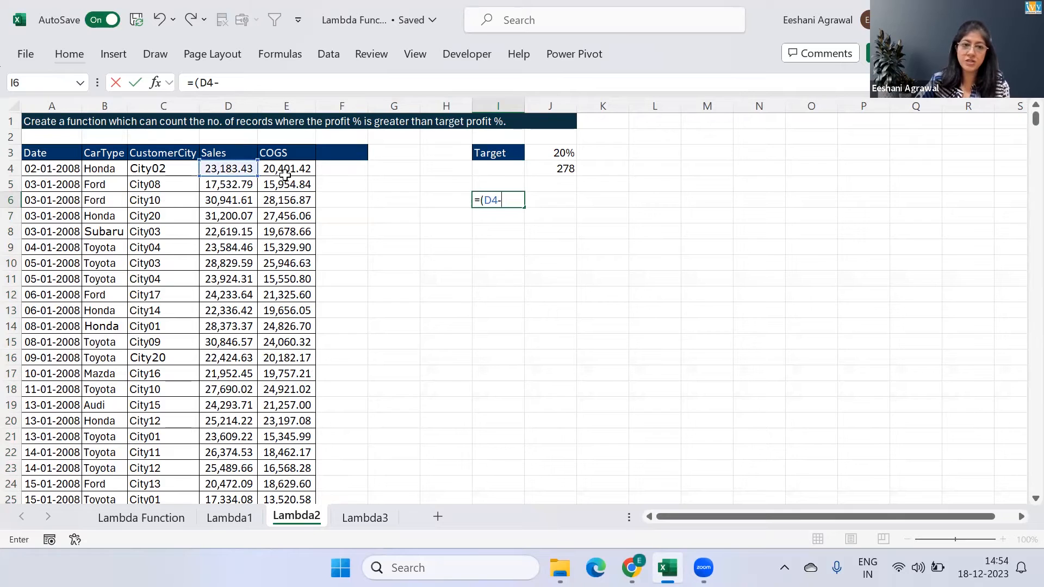
{"action": "left_click", "coordinate": [285, 173]}
{"action": "type", "text": ")/"}
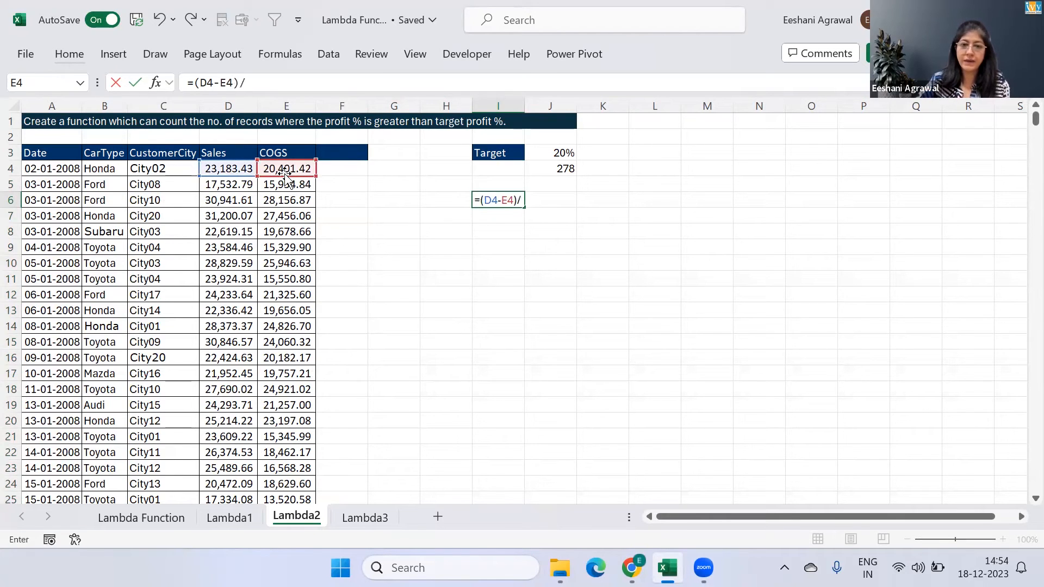
{"action": "left_click", "coordinate": [286, 168]}
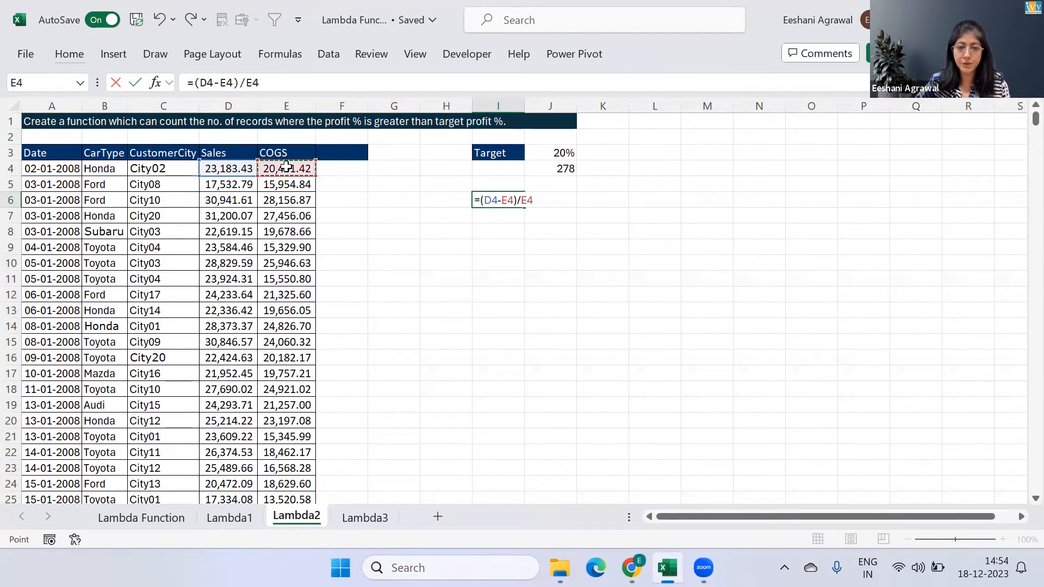
{"action": "left_click", "coordinate": [480, 200]}
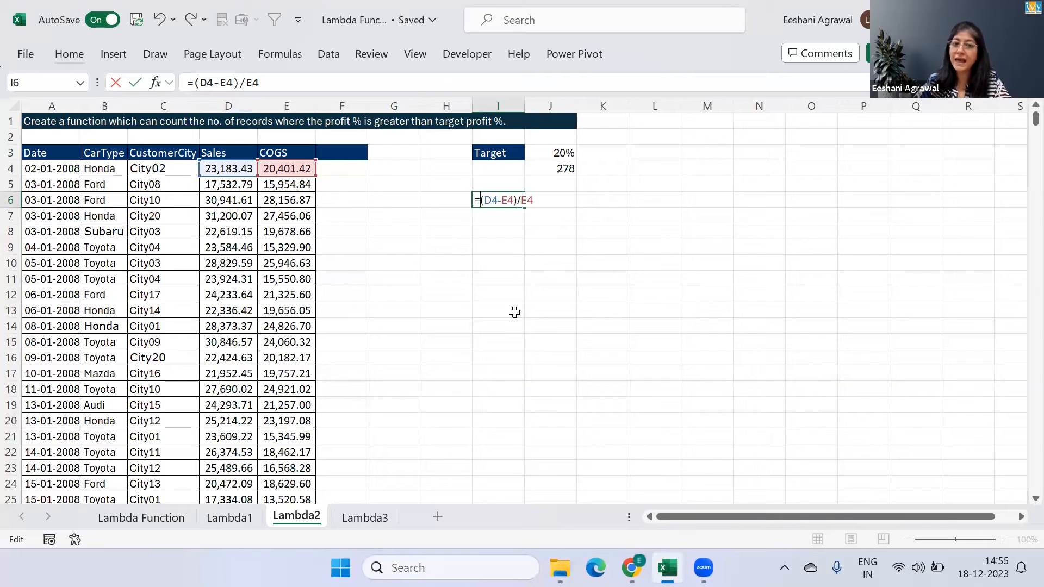
{"action": "key", "text": "Escape"}
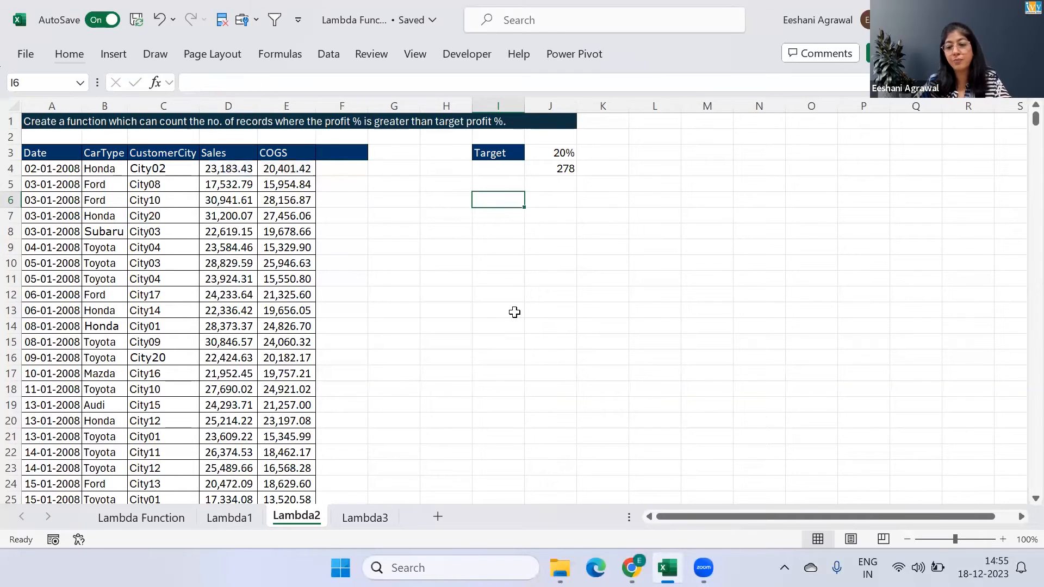
Start a SUMPRODUCT formula in I6 with a double negative, two opening brackets and the Sales range D4:D1378
{"action": "type", "text": "=sum"}
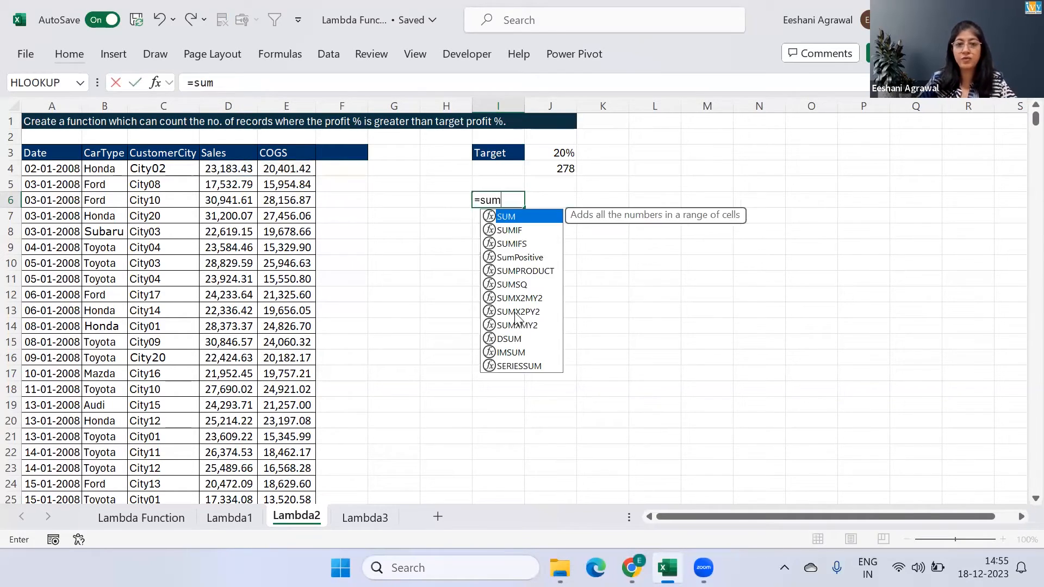
{"action": "key", "text": "Down"}
{"action": "key", "text": "Down"}
{"action": "key", "text": "Down"}
{"action": "key", "text": "Down"}
{"action": "key", "text": "Tab"}
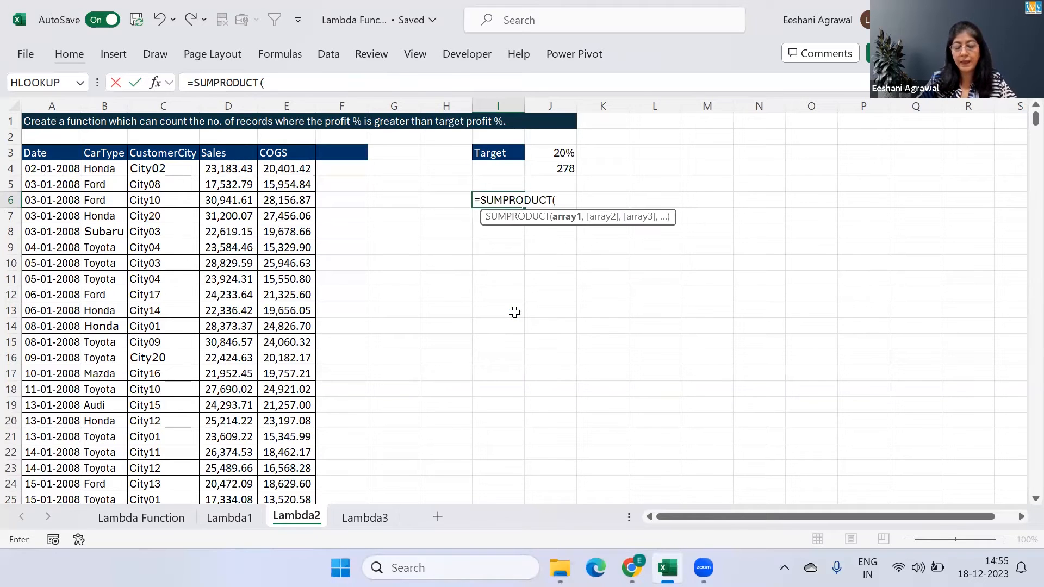
{"action": "type", "text": "--"}
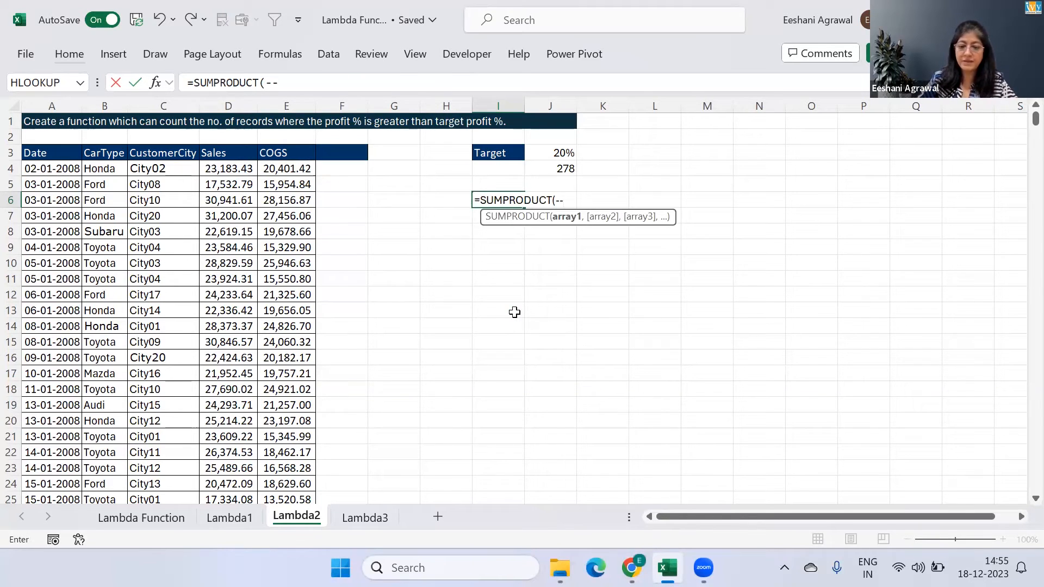
{"action": "type", "text": "("}
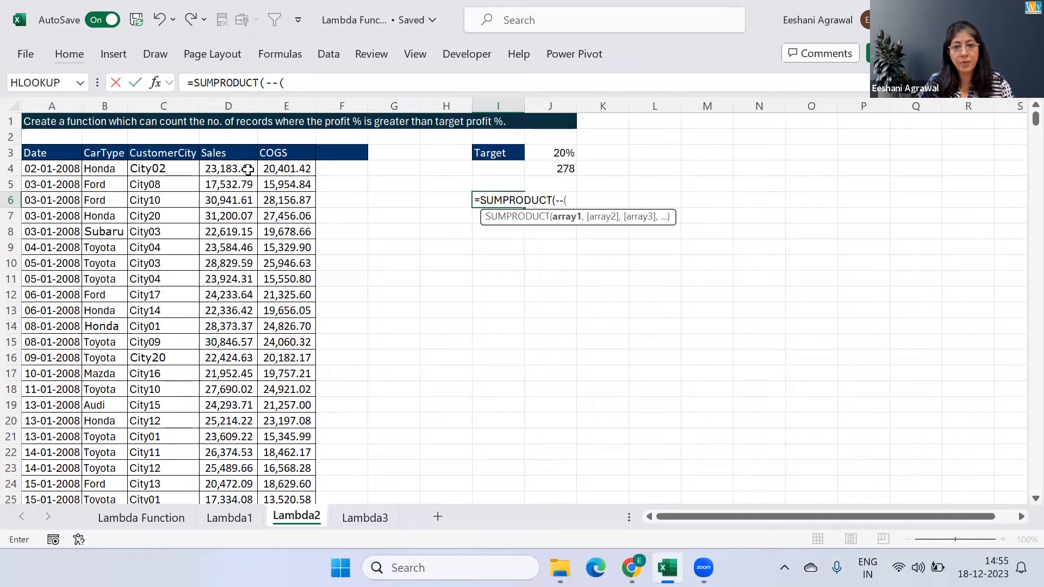
{"action": "type", "text": "("}
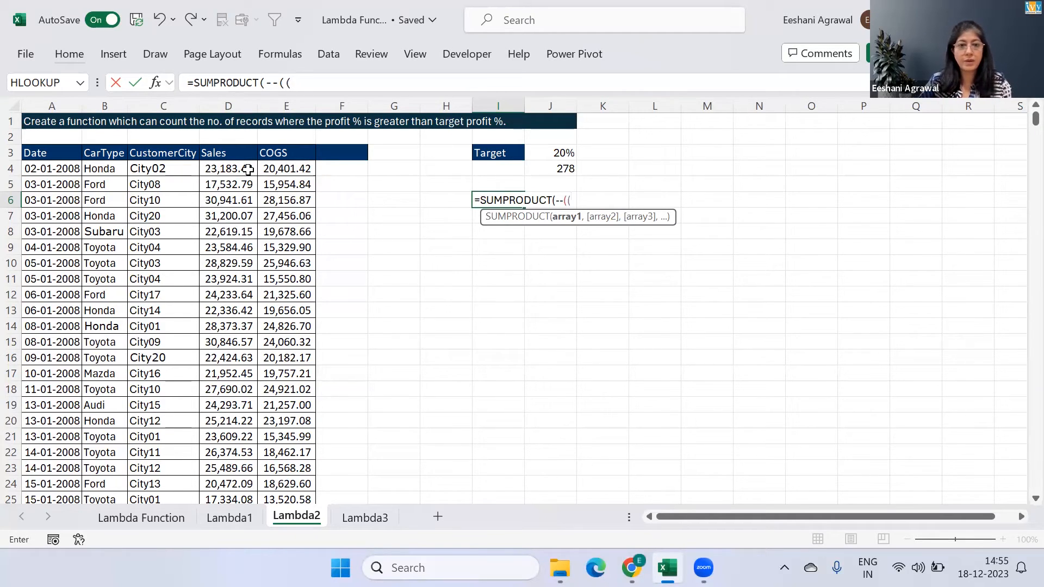
{"action": "left_click", "coordinate": [248, 169]}
{"action": "key", "text": "ctrl+shift+Down"}
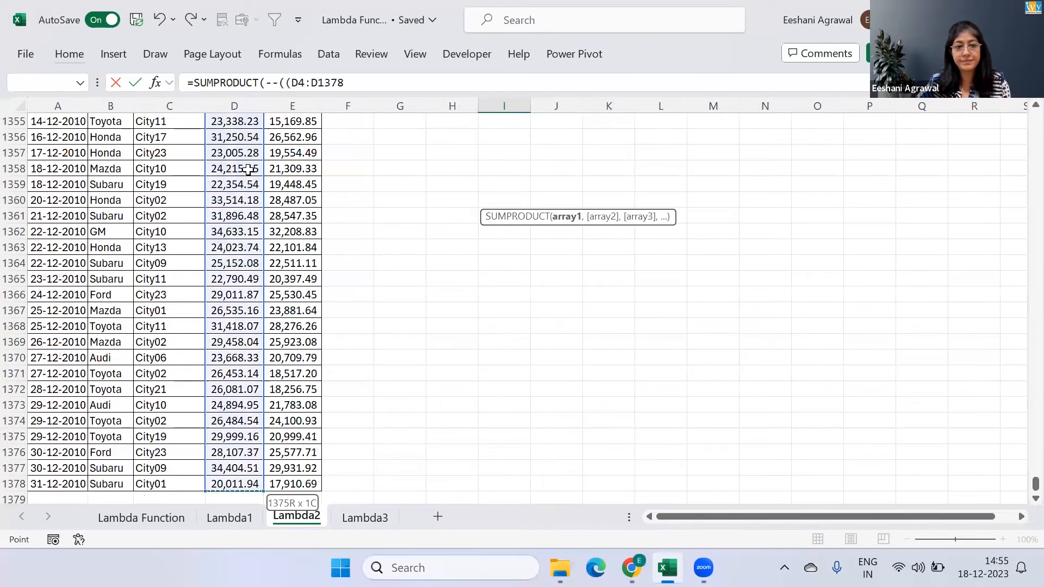
Subtract the COGS range E4:E1378 from the Sales range, close the inner bracket and add a division sign
{"action": "type", "text": ","}
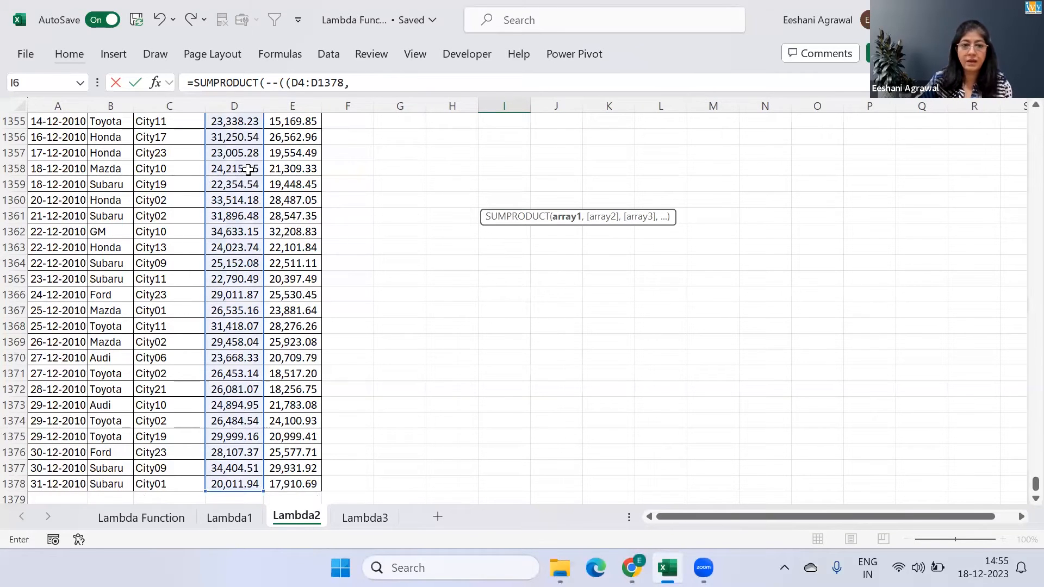
{"action": "left_click", "coordinate": [291, 152]}
{"action": "key", "text": "ctrl+Up"}
{"action": "key", "text": "Down"}
{"action": "key", "text": "BackSpace"}
{"action": "key", "text": "BackSpace"}
{"action": "key", "text": "BackSpace"}
{"action": "type", "text": "-"}
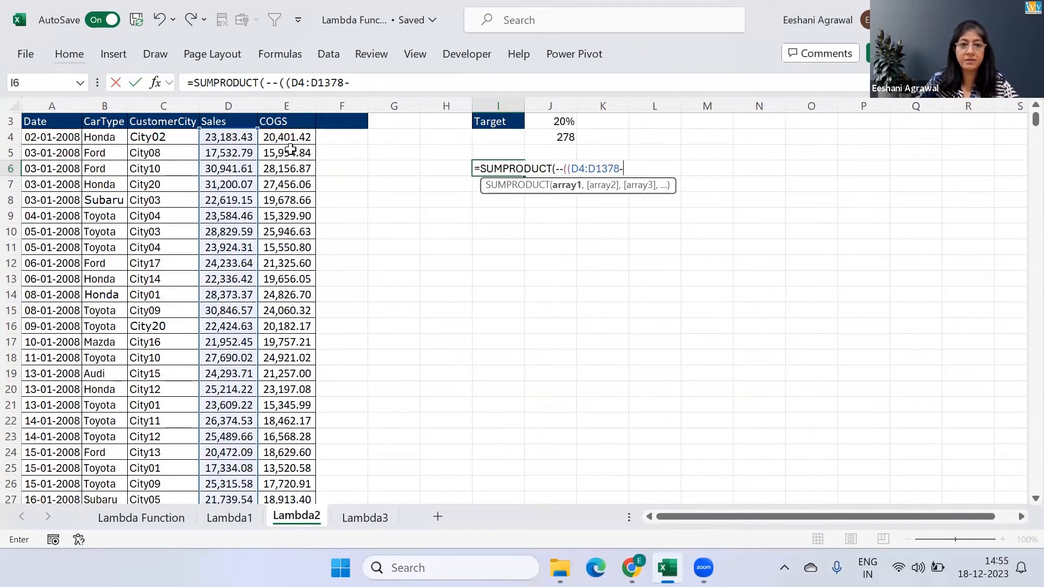
{"action": "key", "text": "ctrl+shift+Down"}
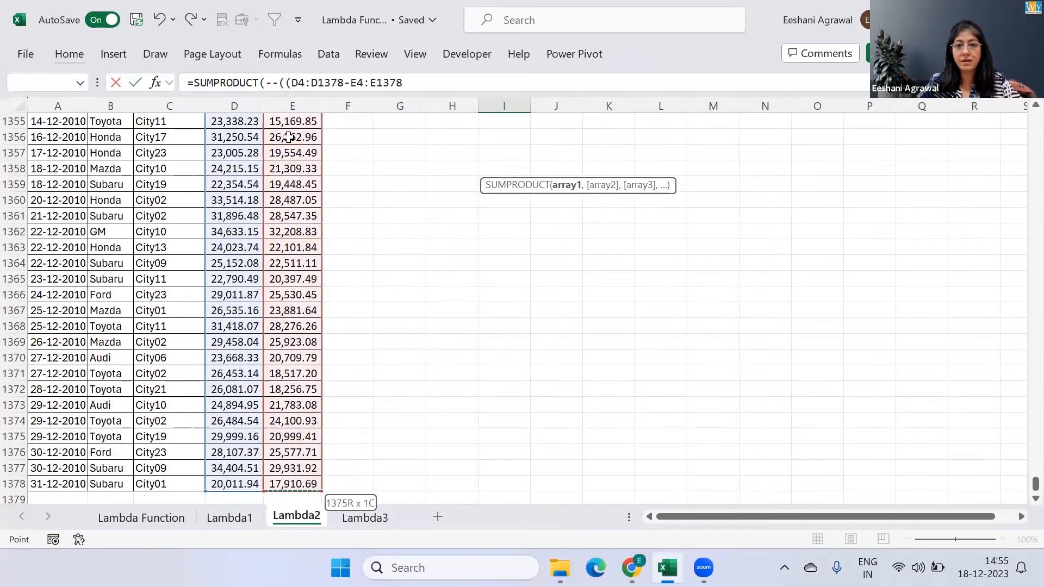
{"action": "type", "text": ")/"}
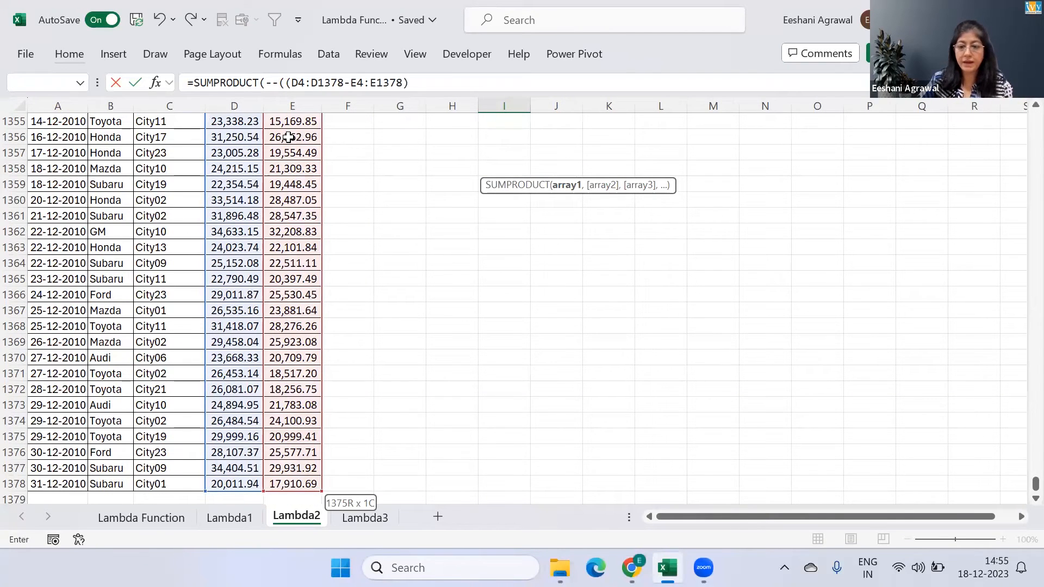
Complete the formula with E4:E1378 as divisor, enter it as =SUMPRODUCT(--((D4:D1378-E4:E1378)/E4:E1378)), and reselect I6
{"action": "left_click", "coordinate": [311, 148]}
{"action": "key", "text": "ctrl+Down"}
{"action": "key", "text": "ctrl+Up"}
{"action": "key", "text": "Down"}
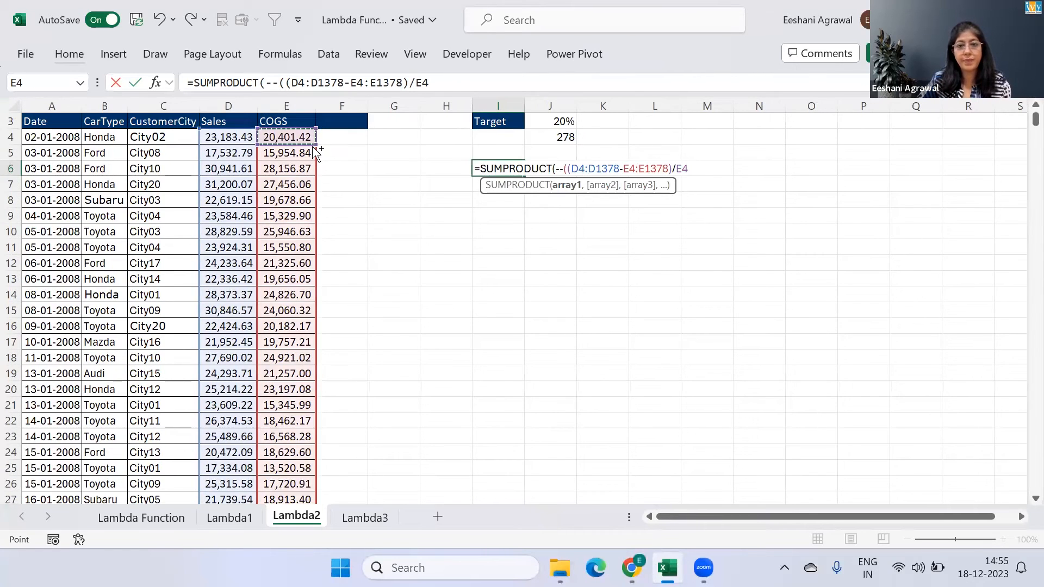
{"action": "key", "text": "ctrl+shift+Down"}
{"action": "type", "text": "))"}
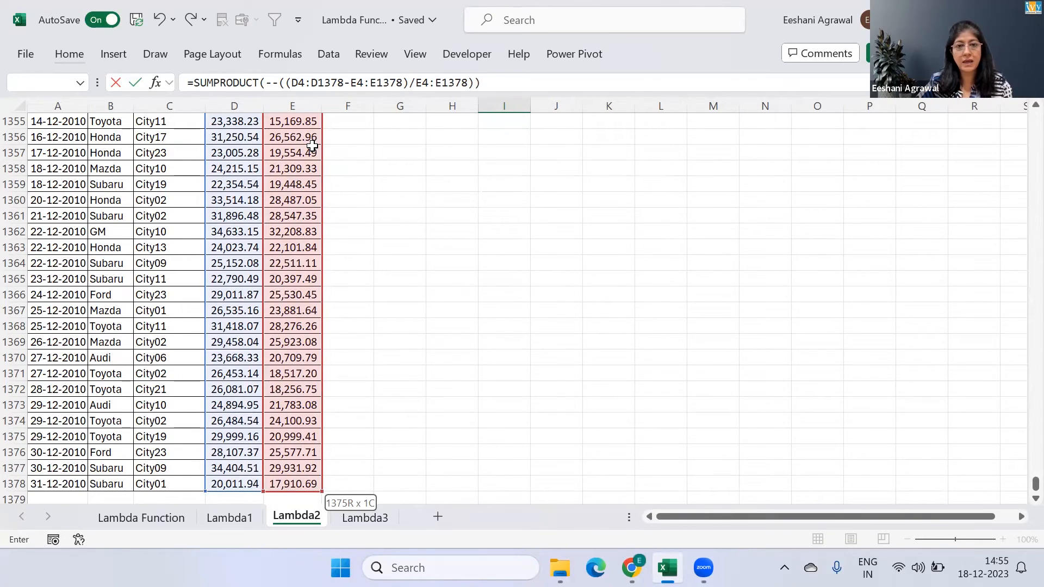
{"action": "key", "text": "BackSpace"}
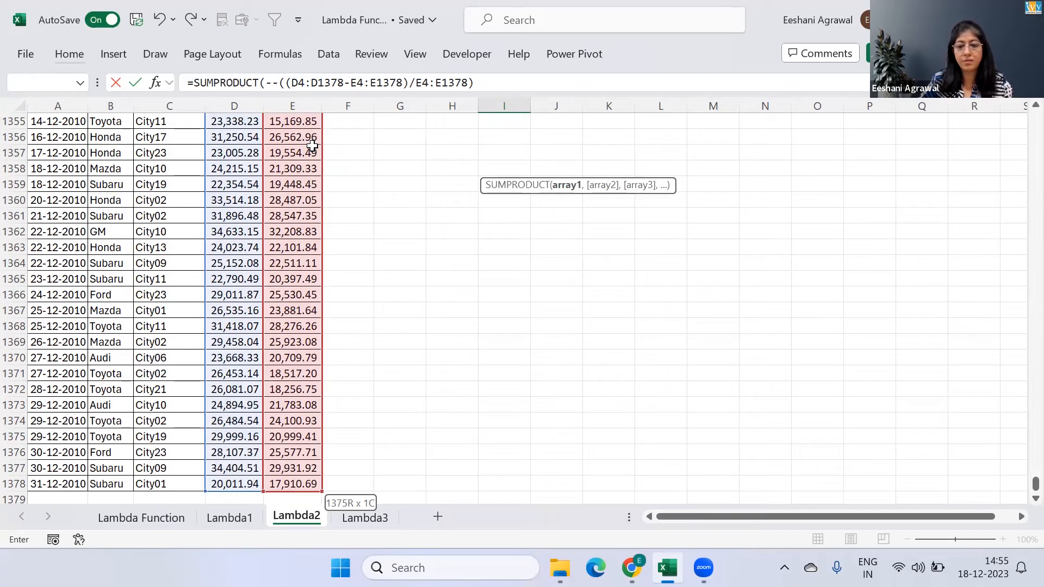
{"action": "type", "text": ")"}
{"action": "key", "text": "Return"}
{"action": "key", "text": "Up"}
{"action": "key", "text": "Up"}
{"action": "key", "text": "Up"}
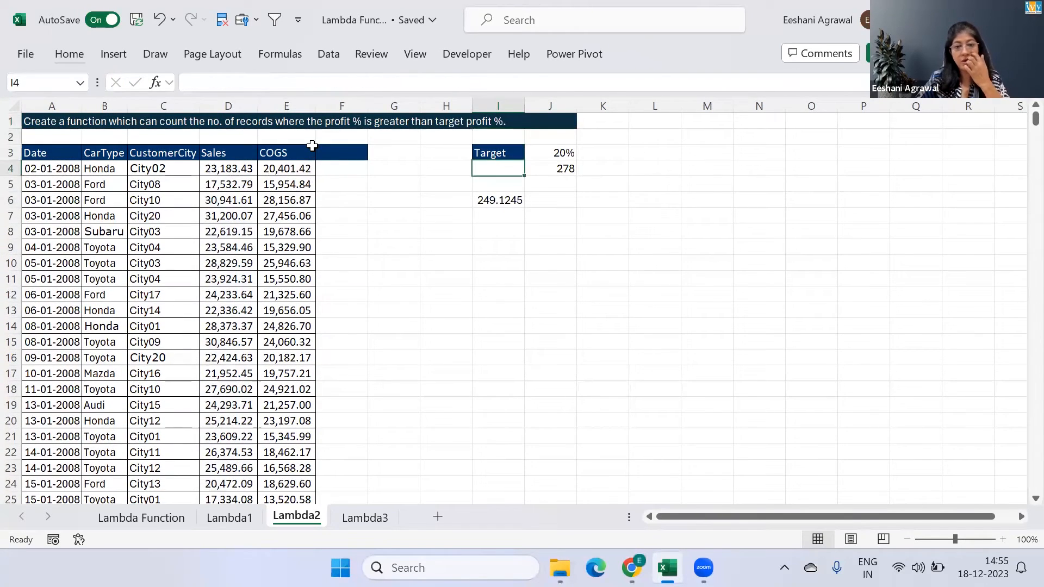
{"action": "key", "text": "Down"}
{"action": "key", "text": "Down"}
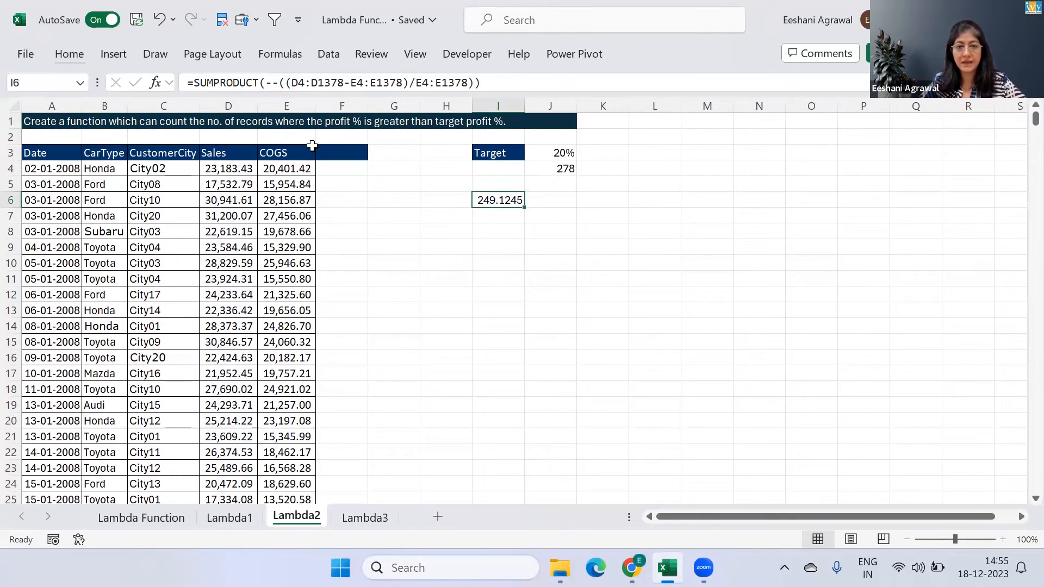
Try comparing the profit calculation with the target by changing I6 to =SUMPRODUCT(--((D4:D1378-E4:E1378)/E4:E1378)>=J3)
{"action": "key", "text": "F2"}
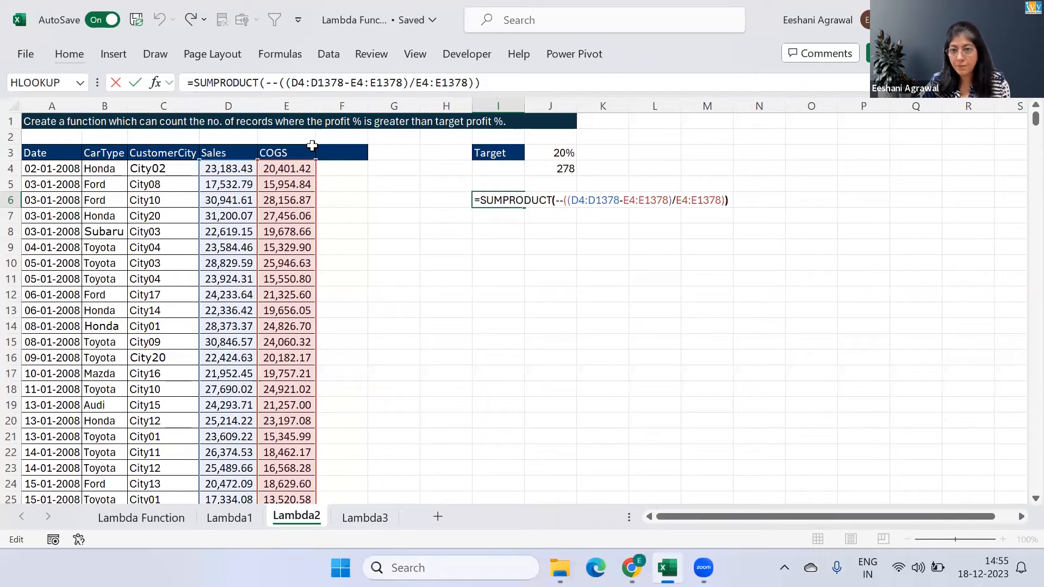
{"action": "key", "text": "Left"}
{"action": "type", "text": ">="}
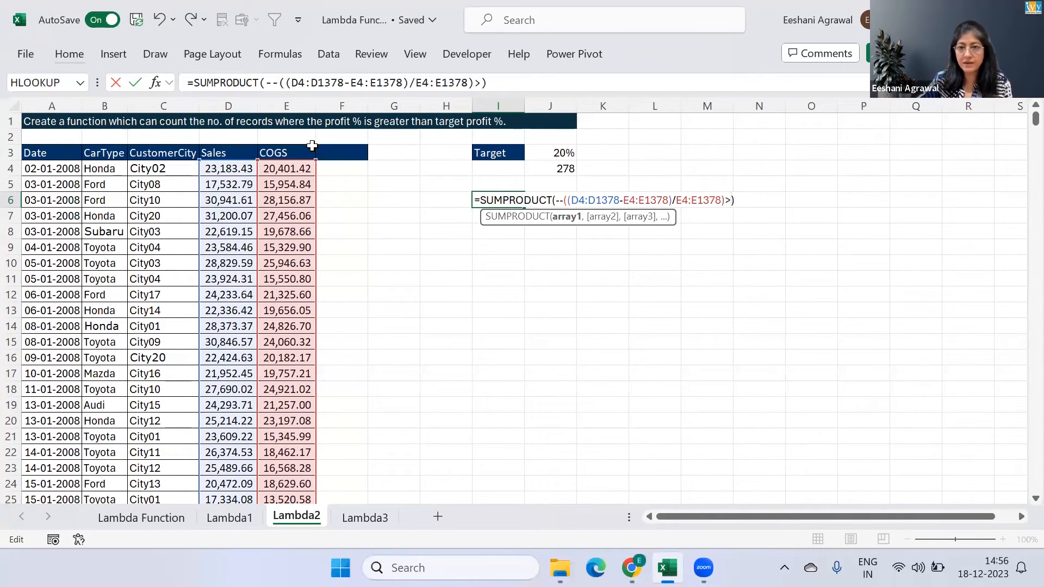
{"action": "left_click", "coordinate": [550, 153]}
{"action": "key", "text": "Return"}
{"action": "key", "text": "Up"}
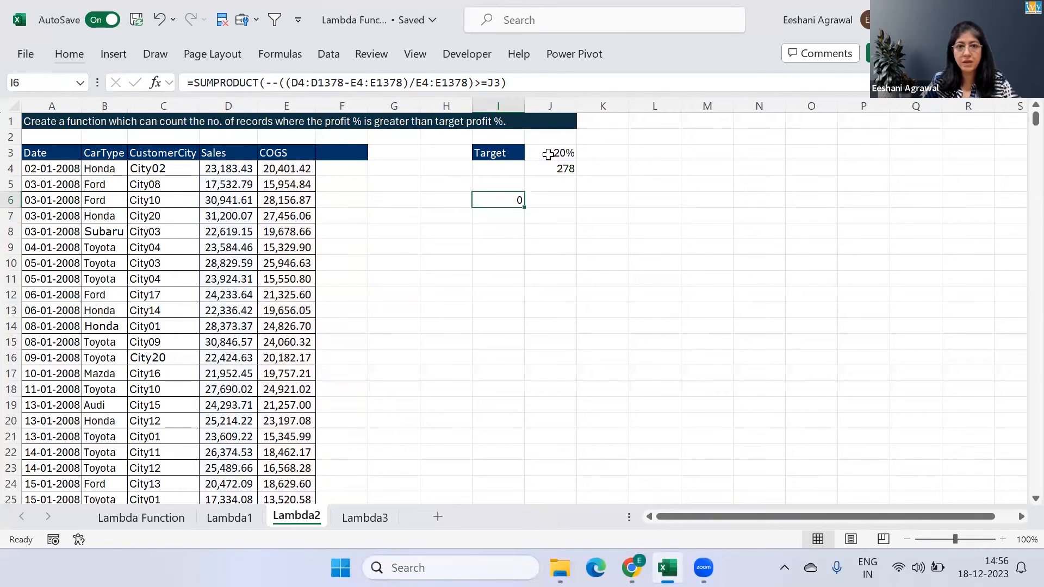
Try placing the target comparison outside SUMPRODUCT by changing I6 to =SUMPRODUCT(--((D4:D1378-E4:E1378)/E4:E1378))>=J3
{"action": "key", "text": "F2"}
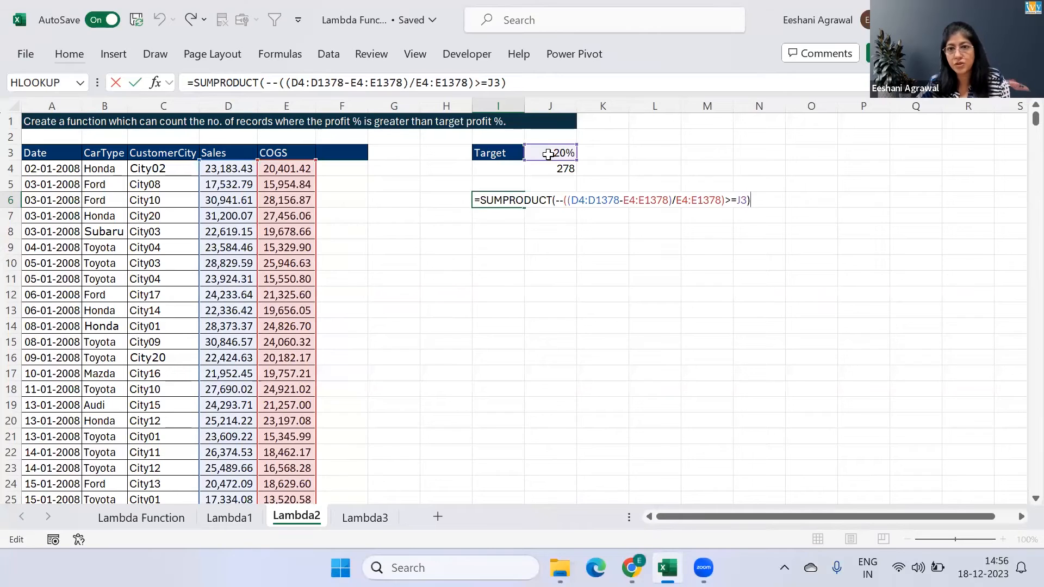
{"action": "left_click", "coordinate": [678, 199]}
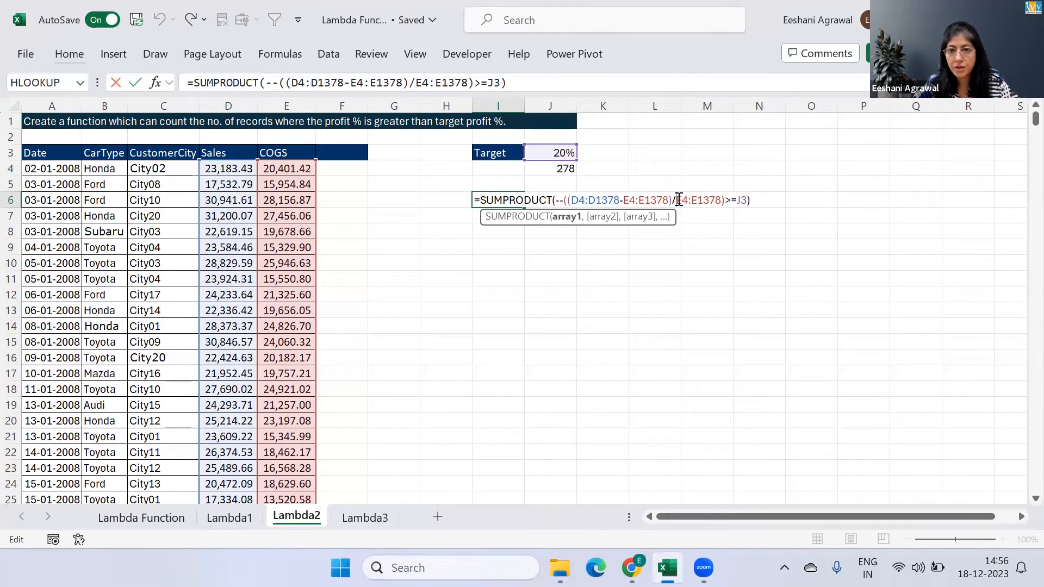
{"action": "left_click", "coordinate": [729, 200]}
{"action": "type", "text": ")"}
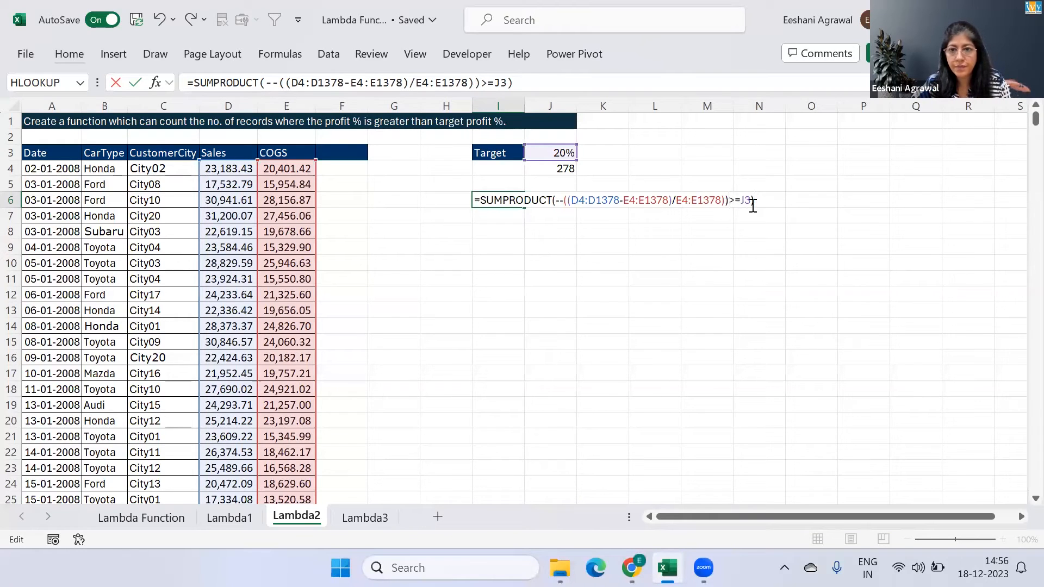
{"action": "key", "text": "BackSpace"}
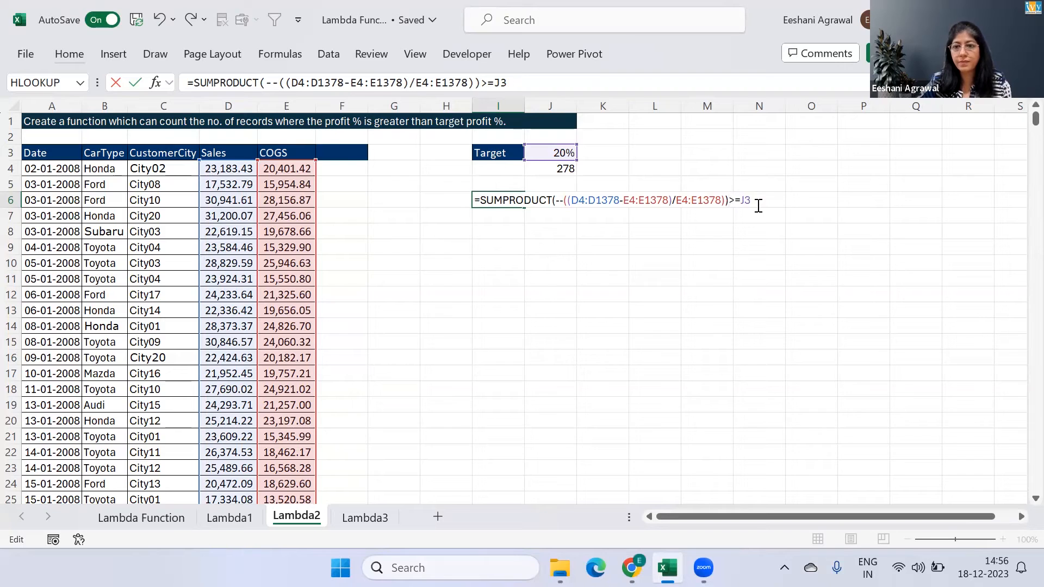
{"action": "key", "text": "Return"}
{"action": "key", "text": "Up"}
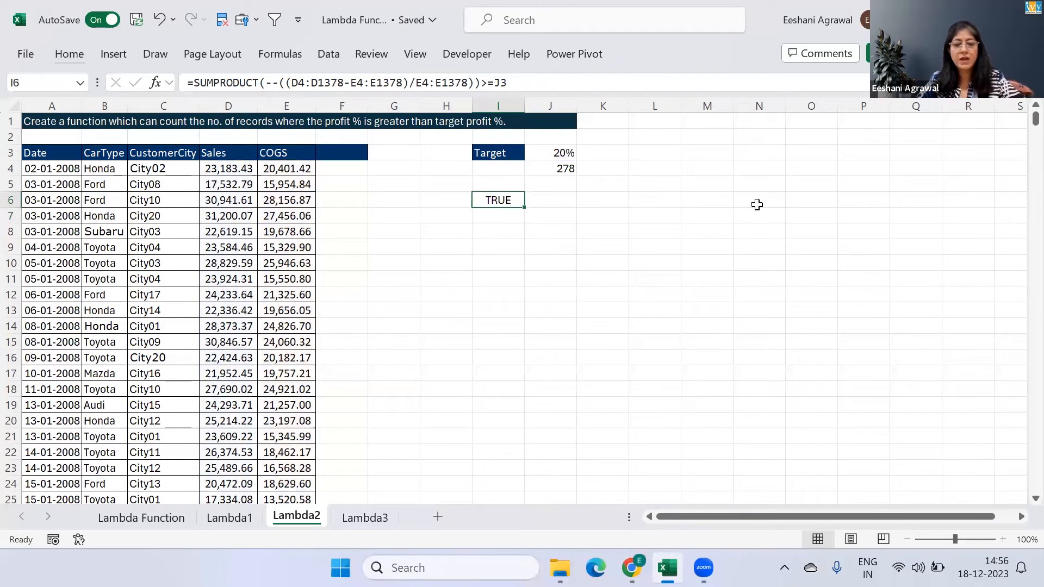
Remove the >=J3 comparison from I6 so it reads =SUMPRODUCT(--((D4:D1378-E4:E1378)/E4:E1378))
{"action": "key", "text": "F2"}
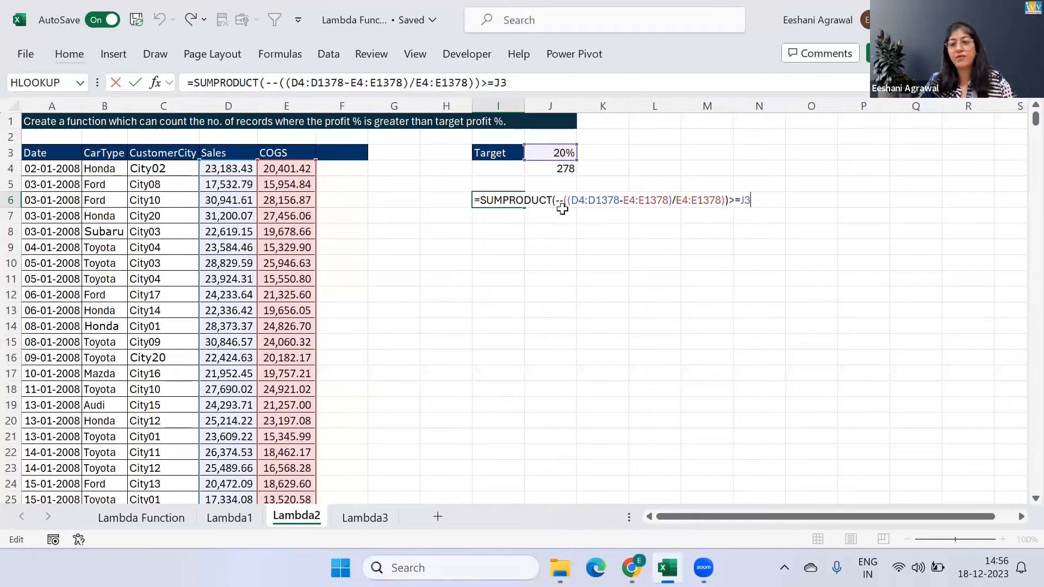
{"action": "key", "text": "BackSpace"}
{"action": "key", "text": "BackSpace"}
{"action": "key", "text": "BackSpace"}
{"action": "key", "text": "BackSpace"}
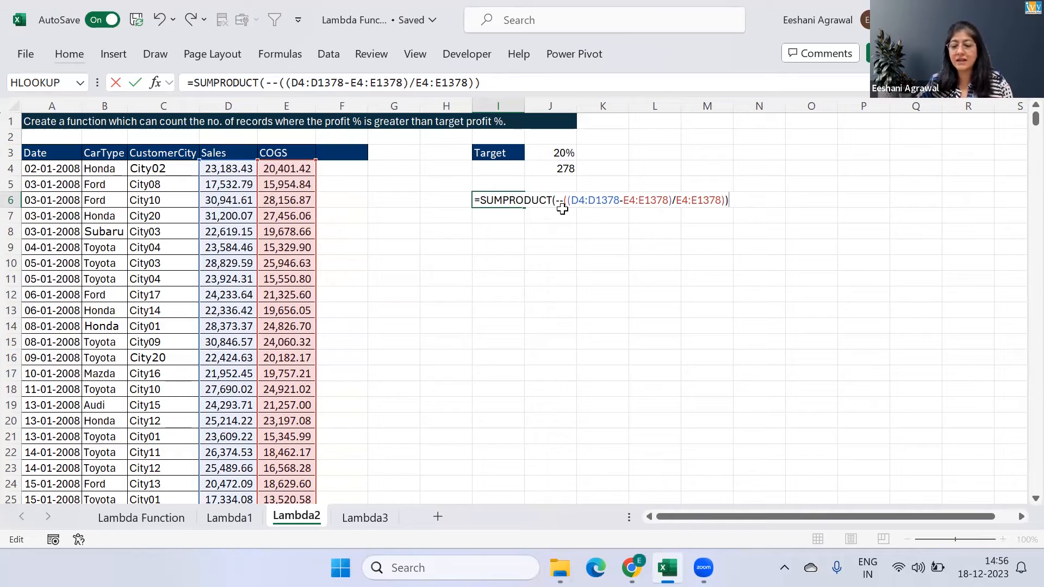
{"action": "key", "text": "Return"}
{"action": "key", "text": "Return"}
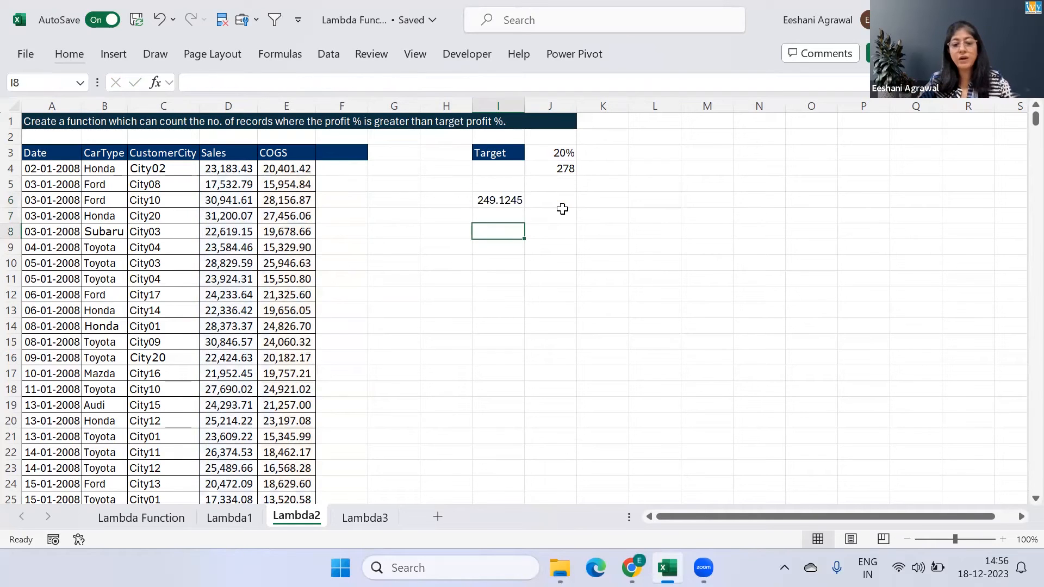
Note the numeric equivalents of logical values in I8:J9, entering TRUE with -1 and FALSE with 0
{"action": "type", "text": "True"}
{"action": "key", "text": "Tab"}
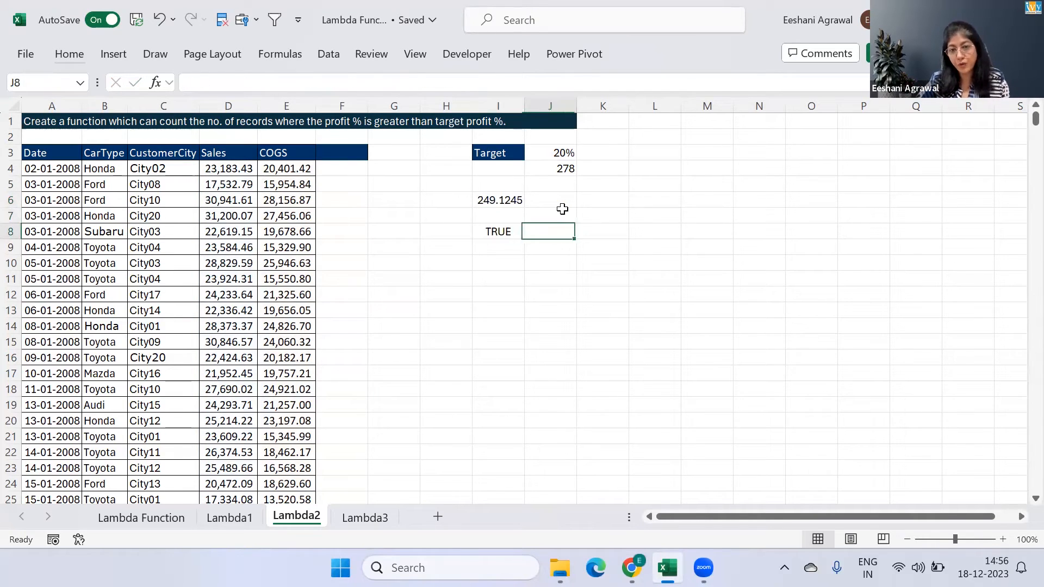
{"action": "type", "text": "-1"}
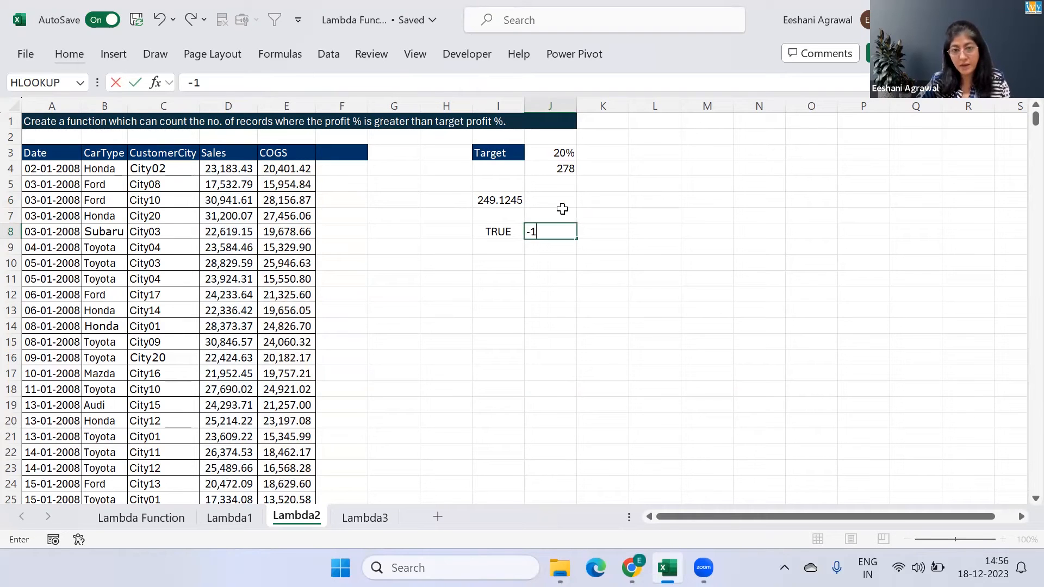
{"action": "key", "text": "Return"}
{"action": "type", "text": "false"}
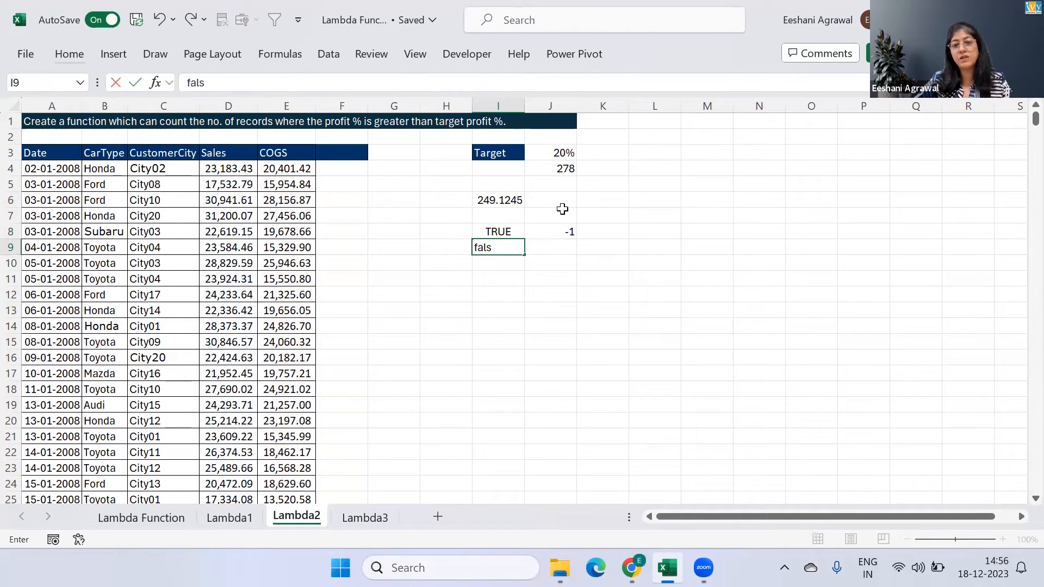
{"action": "key", "text": "Tab"}
{"action": "type", "text": "0"}
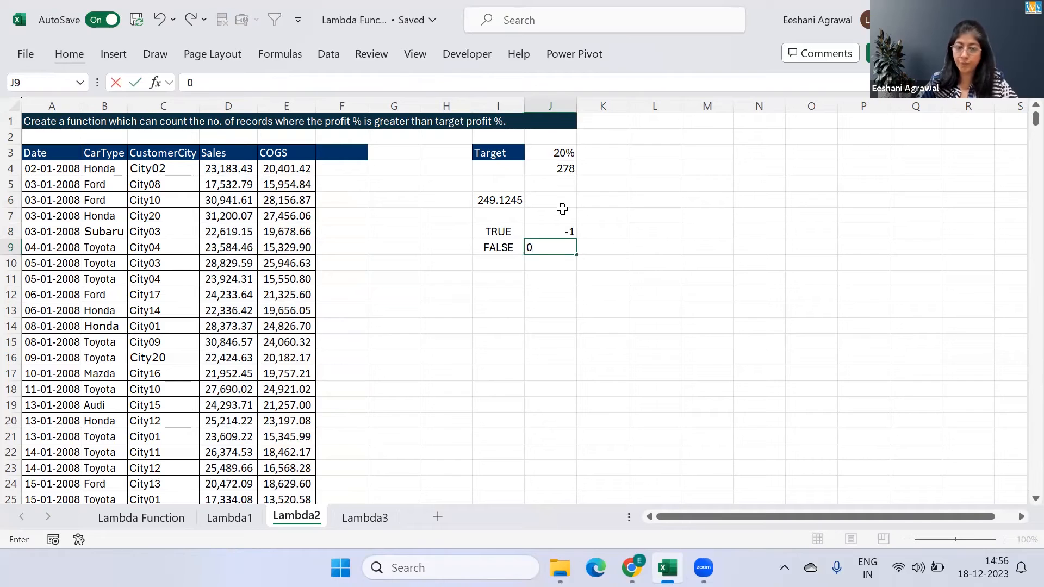
{"action": "key", "text": "Return"}
Review the TRUE and FALSE entries and their numeric equivalents in I8:J9
{"action": "key", "text": "Up"}
{"action": "key", "text": "Up"}
{"action": "key", "text": "Left"}
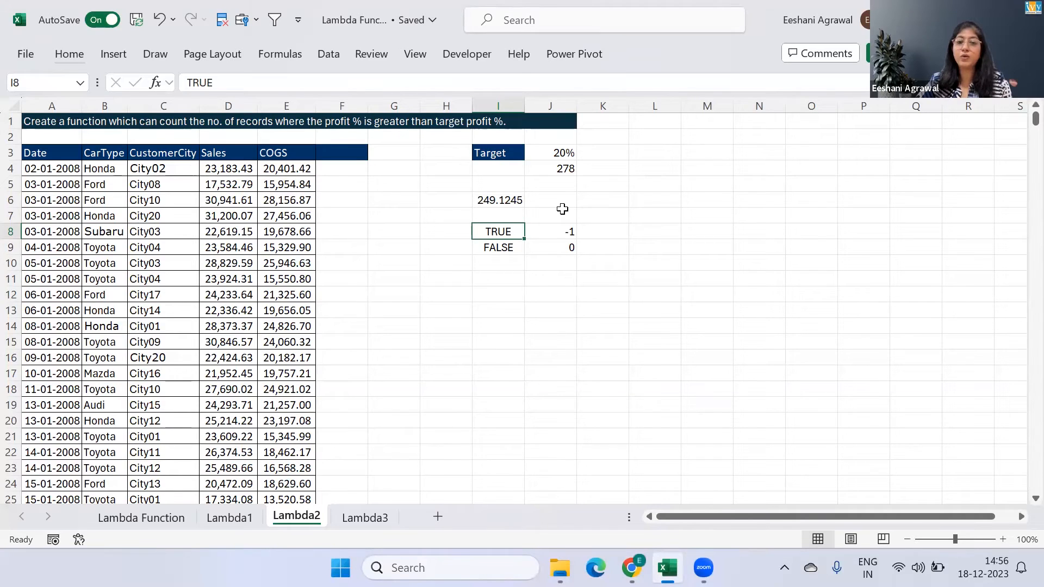
{"action": "key", "text": "Right"}
{"action": "left_click", "coordinate": [563, 206]}
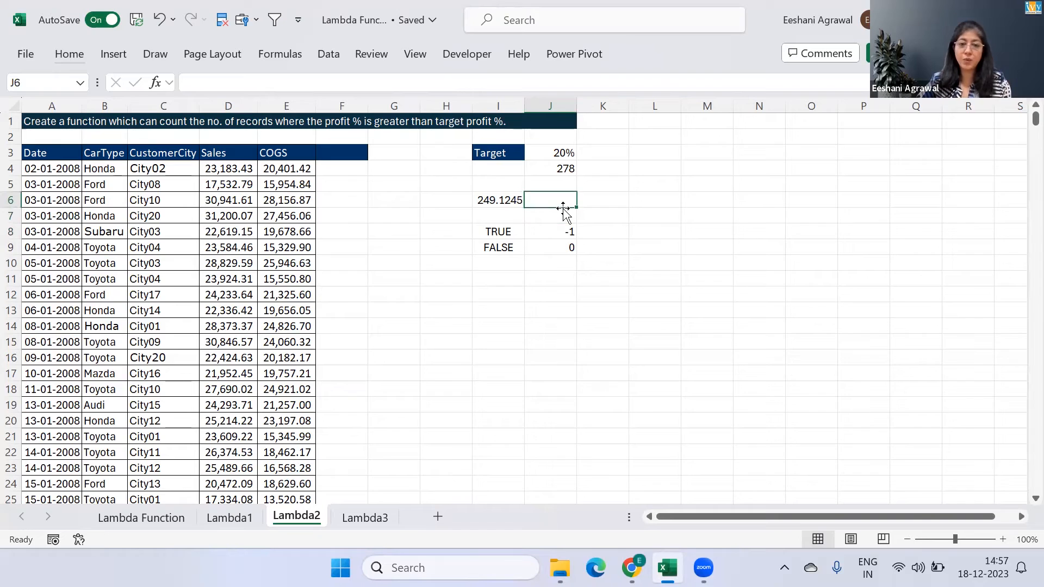
{"action": "key", "text": "Left"}
{"action": "key", "text": "Down"}
{"action": "key", "text": "Left"}
{"action": "key", "text": "Down"}
{"action": "key", "text": "Right"}
{"action": "key", "text": "Right"}
{"action": "key", "text": "Down"}
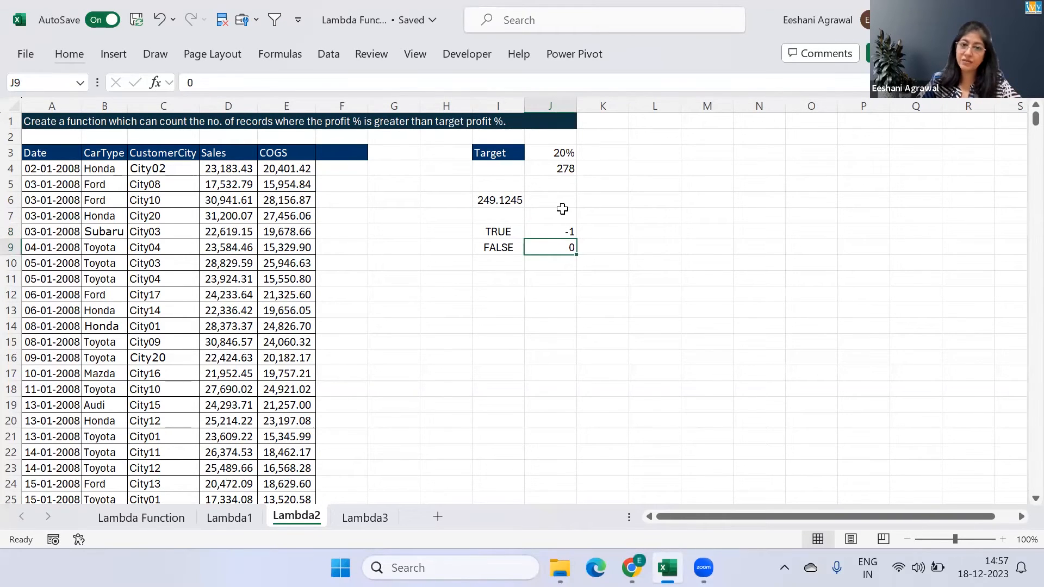
{"action": "key", "text": "Up"}
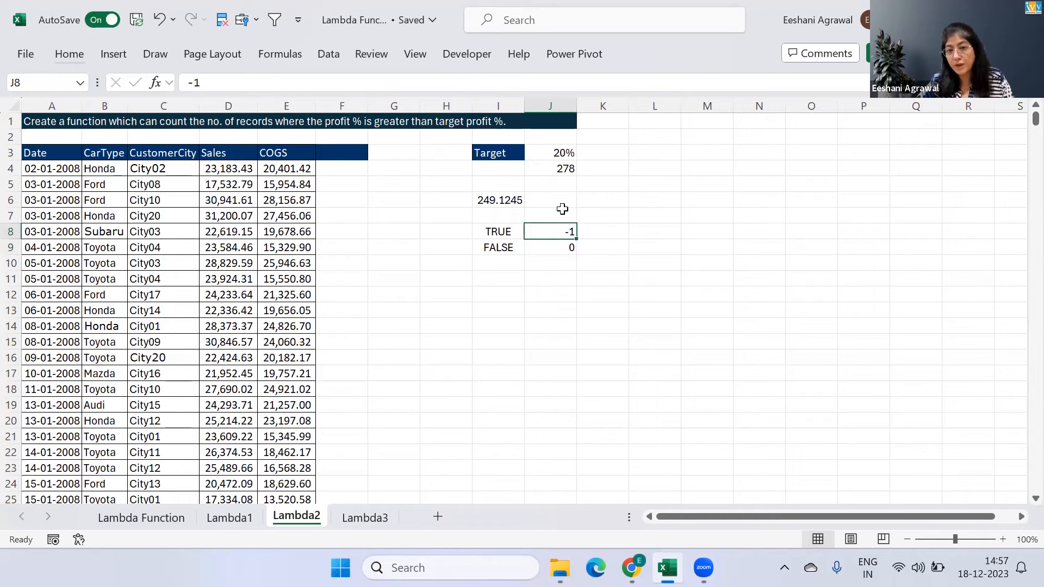
{"action": "key", "text": "Up"}
{"action": "key", "text": "Up"}
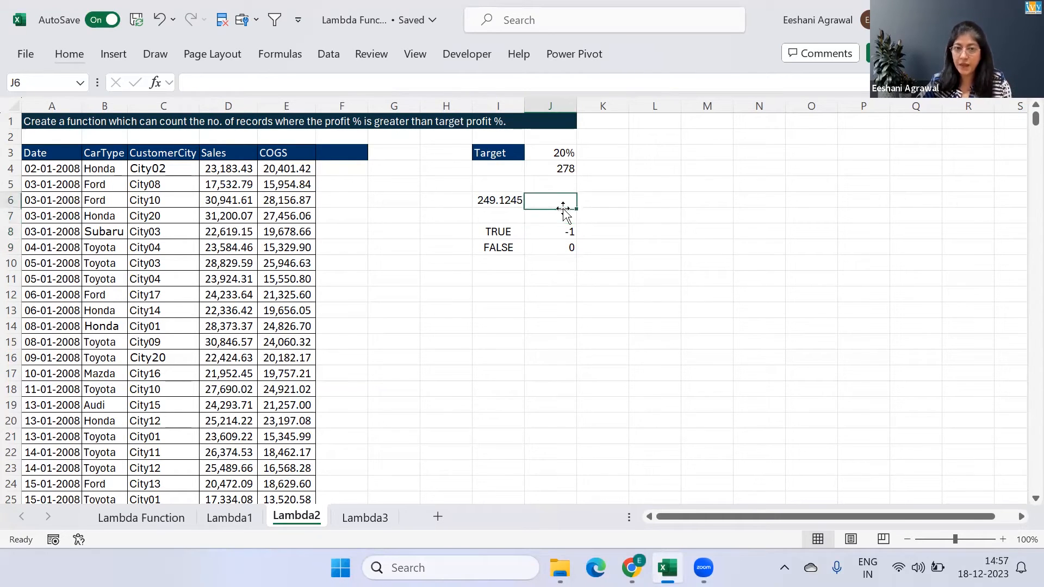
{"action": "key", "text": "Left"}
{"action": "type", "text": "=lm"}
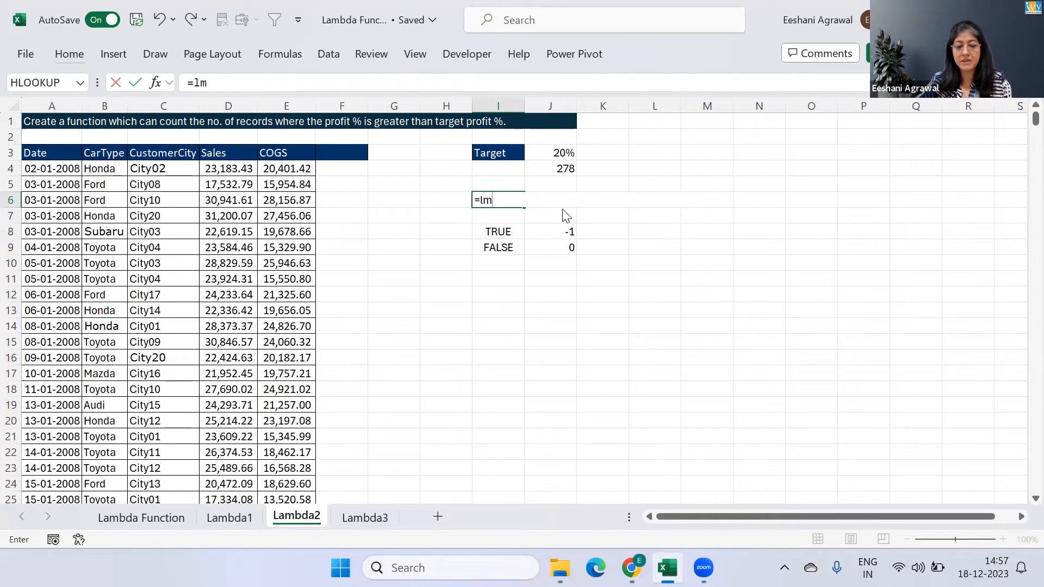
{"action": "key", "text": "BackSpace"}
{"action": "type", "text": "a"}
{"action": "key", "text": "Tab"}
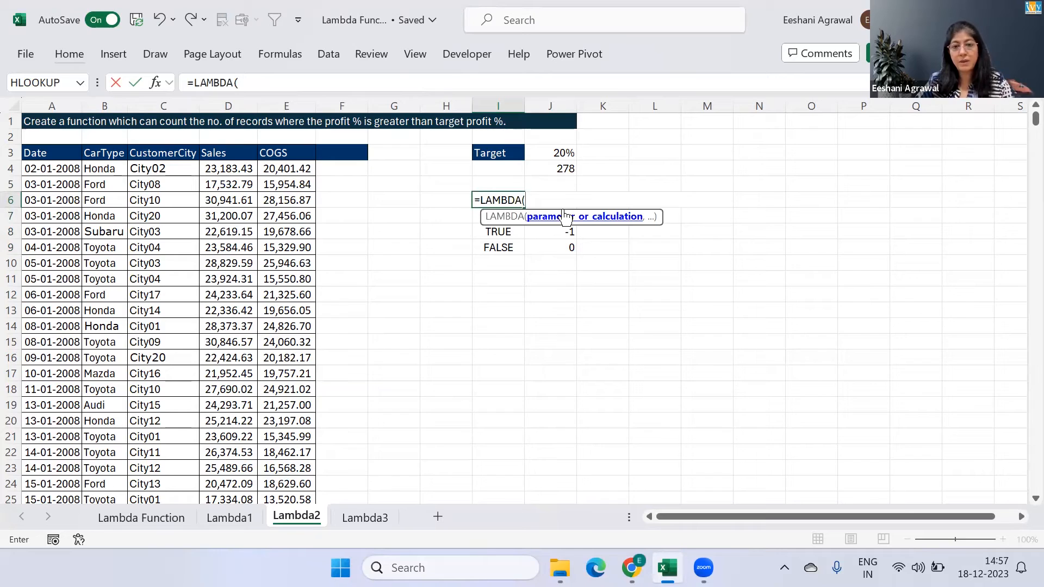
{"action": "type", "text": "sales"}
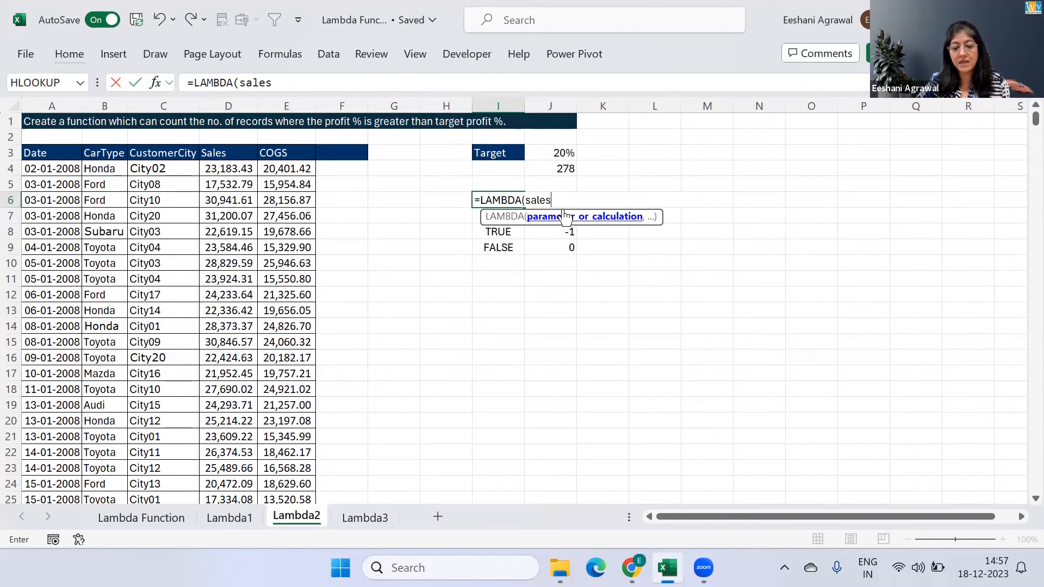
{"action": "type", "text": ",cost"}
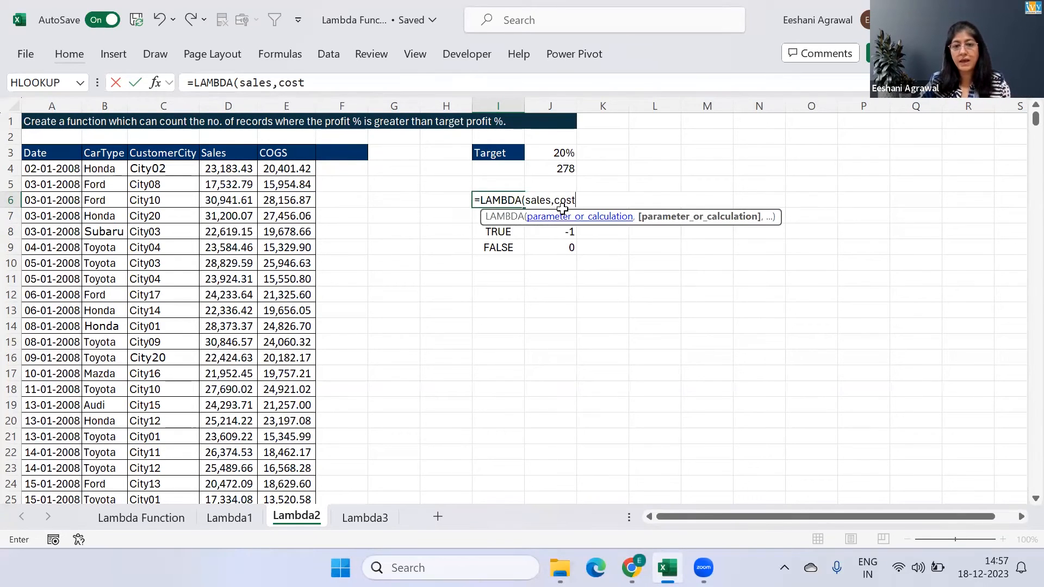
{"action": "key", "text": "Escape"}
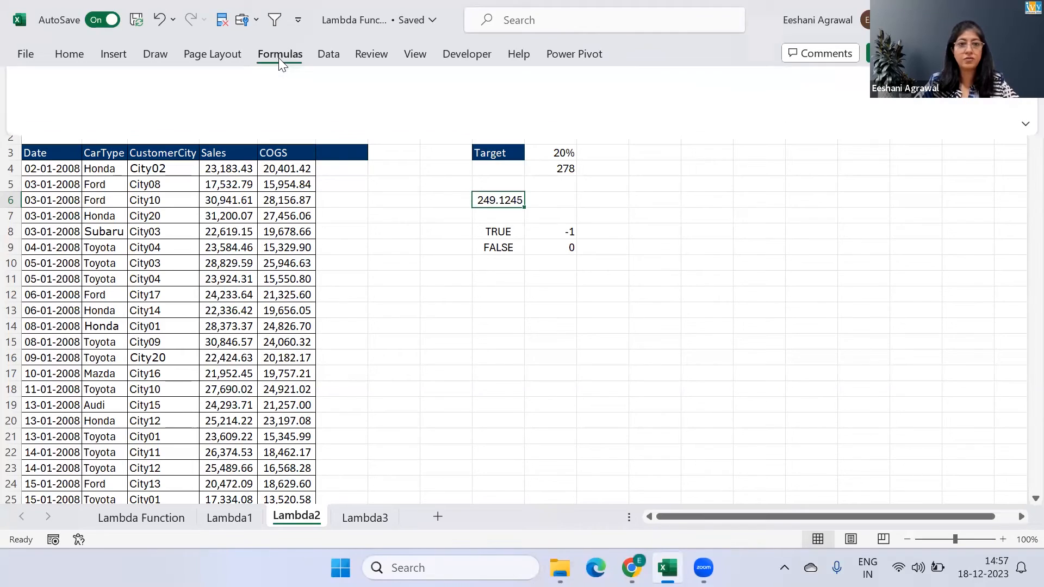
Inspect the existing defined name CountProfitTarget and delete it from the workbook's defined names
{"action": "left_click", "coordinate": [278, 57]}
{"action": "left_click", "coordinate": [538, 122]}
{"action": "key", "text": "ctrl+F3"}
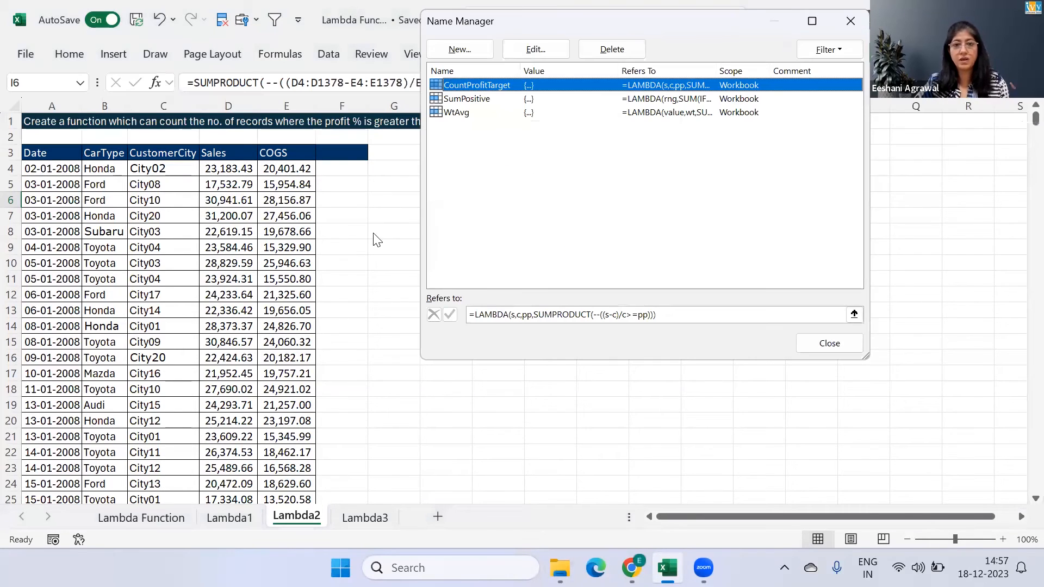
{"action": "double_click", "coordinate": [499, 91]}
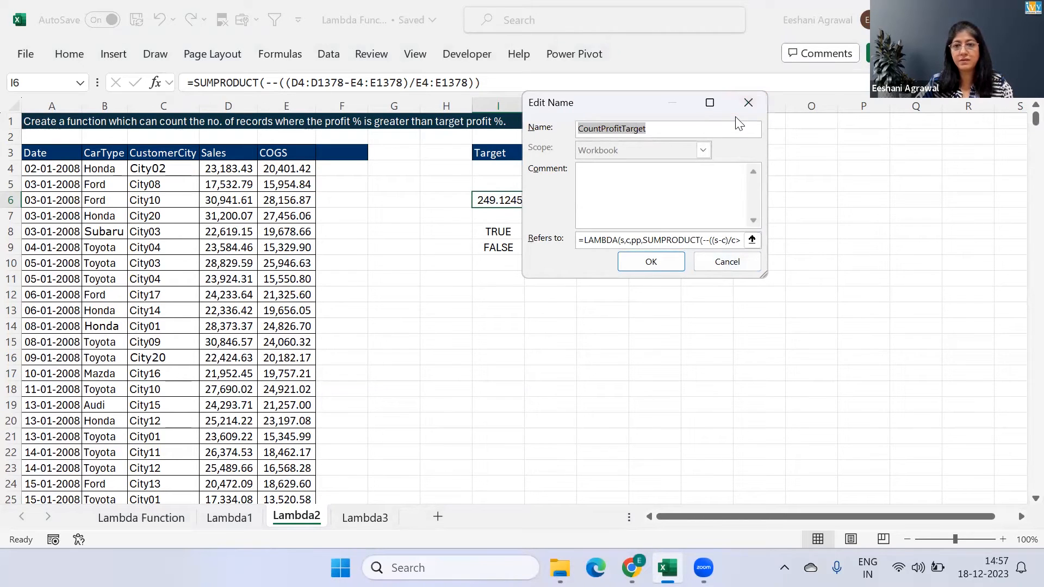
{"action": "left_click", "coordinate": [755, 105]}
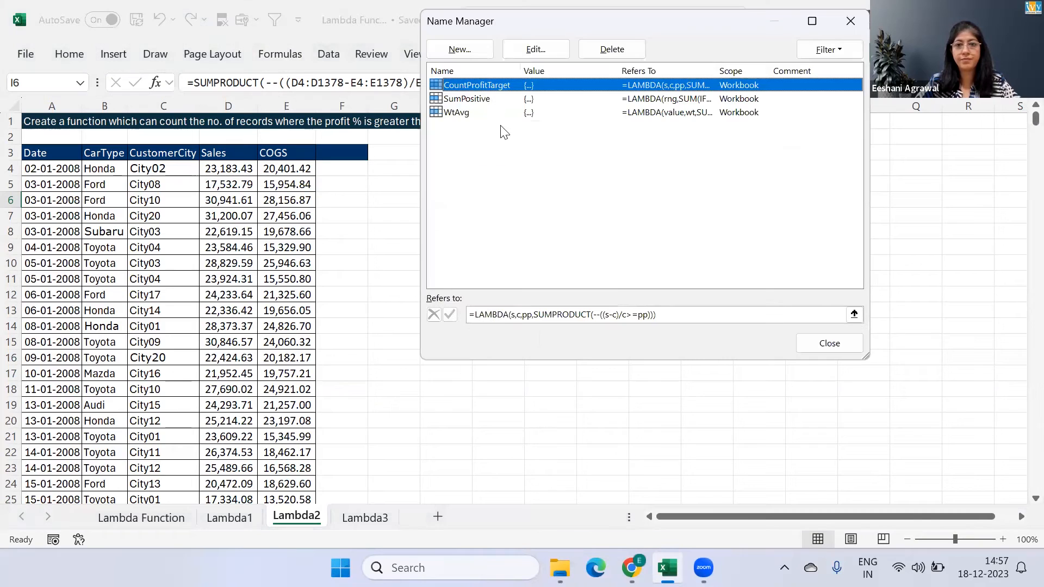
{"action": "left_click", "coordinate": [609, 48]}
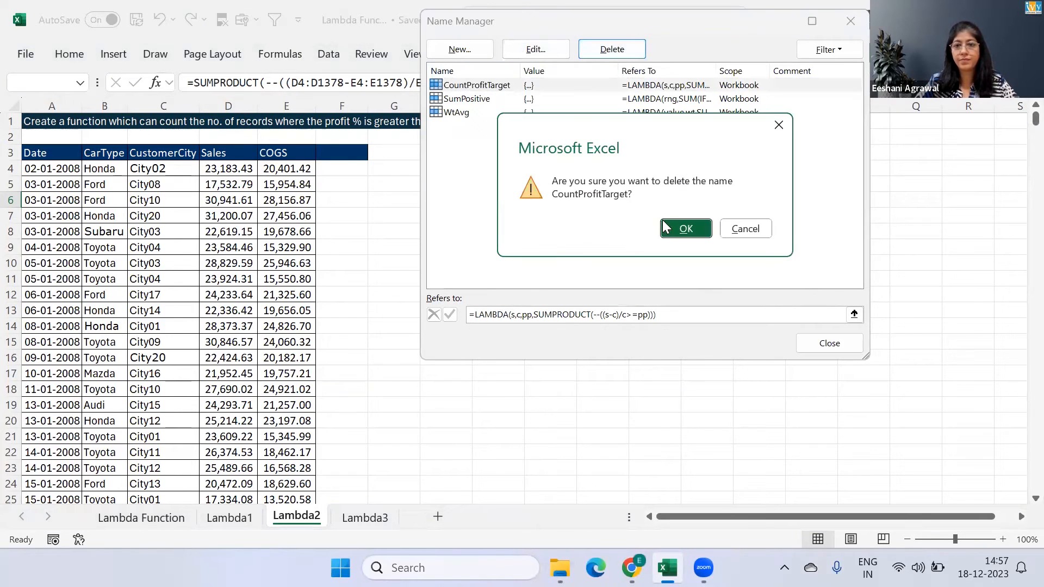
{"action": "left_click", "coordinate": [684, 228]}
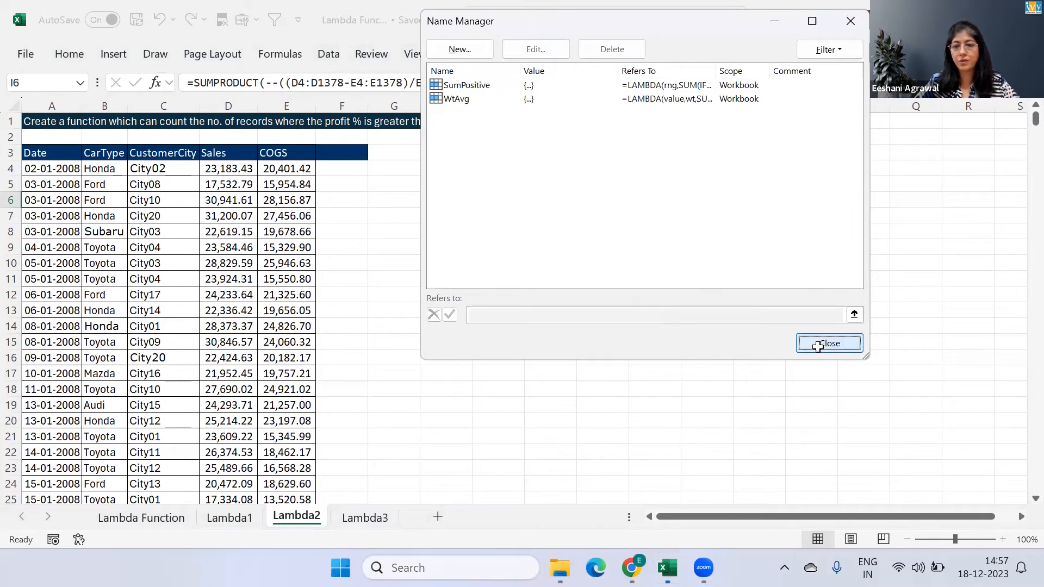
{"action": "left_click", "coordinate": [826, 344]}
Begin a LAMBDA formula in I6 with the parameters sales, cost and target
{"action": "type", "text": "=la"}
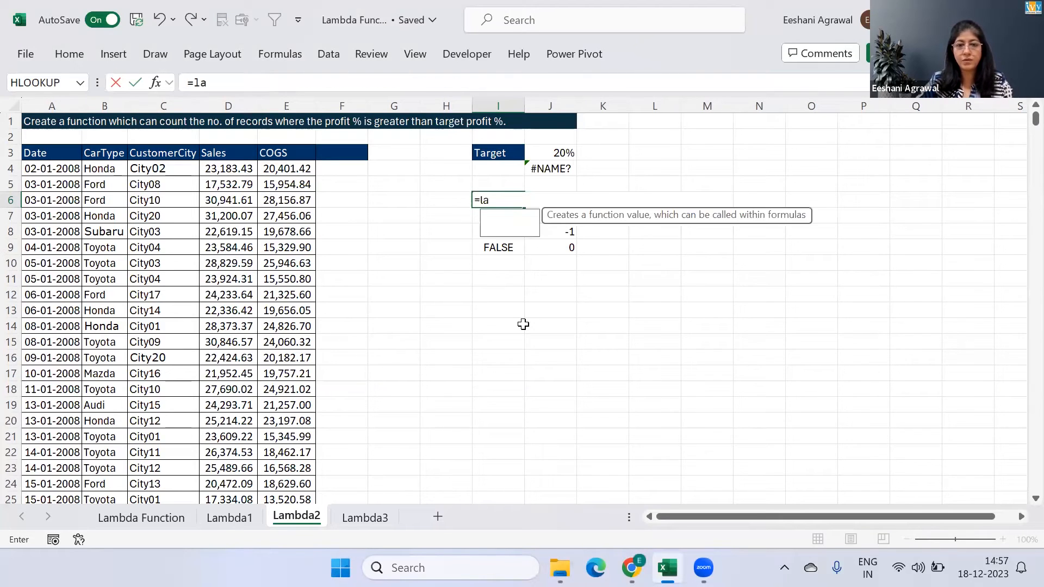
{"action": "key", "text": "Tab"}
{"action": "type", "text": "sa"}
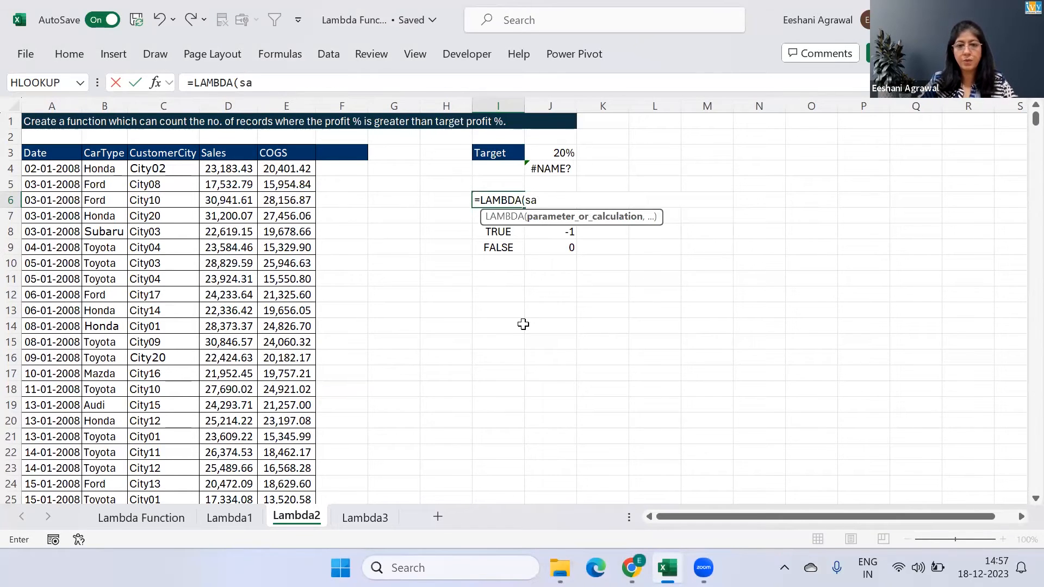
{"action": "type", "text": "les,cost"}
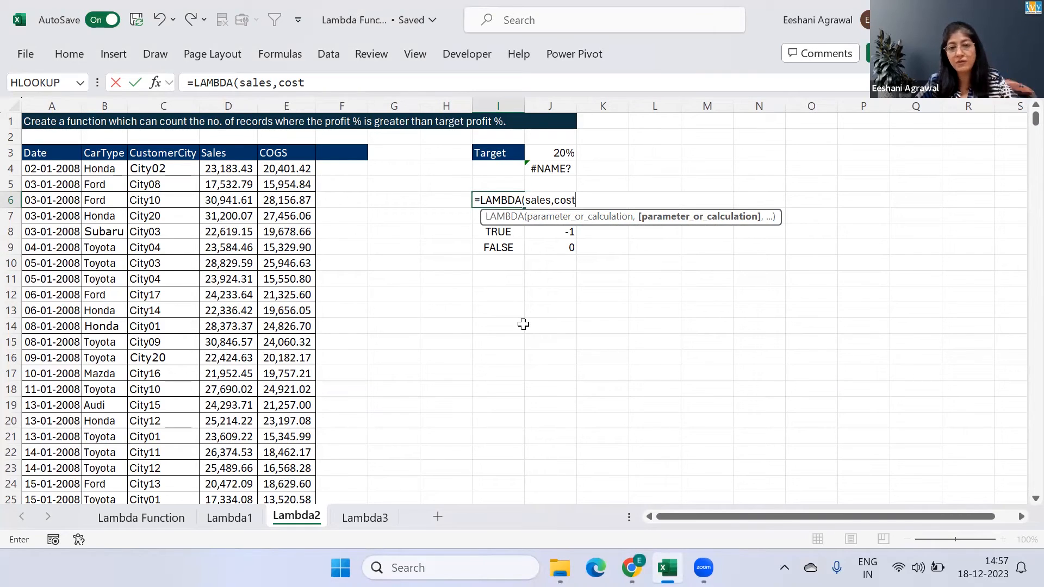
{"action": "type", "text": ",target"}
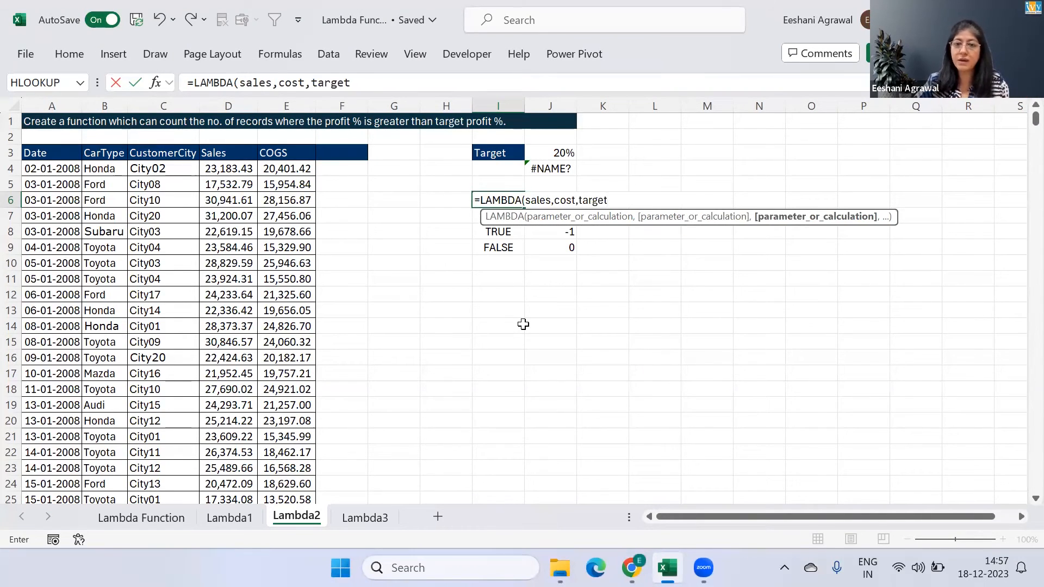
{"action": "type", "text": ","}
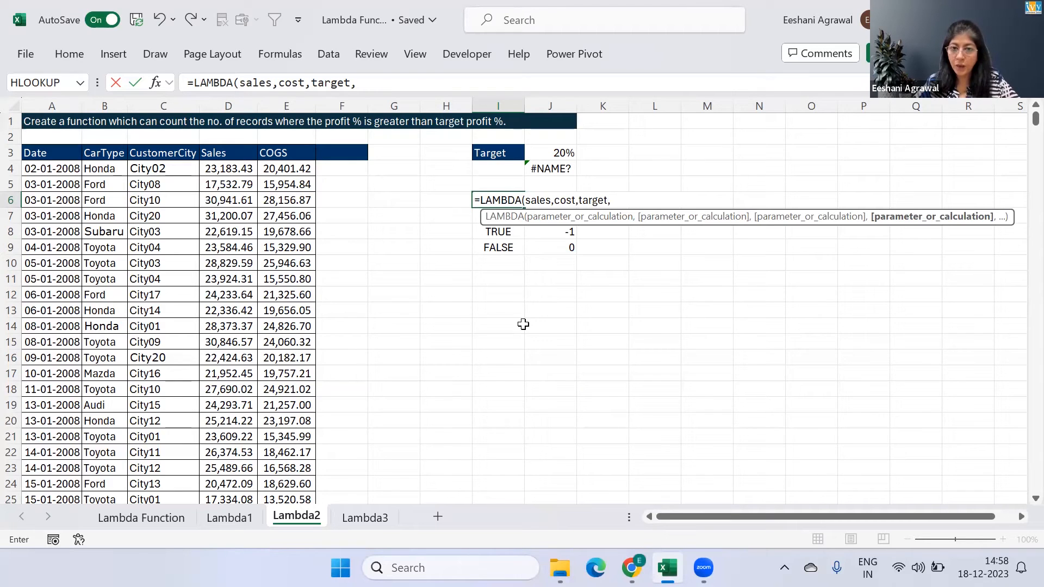
{"action": "type", "text": "sum"}
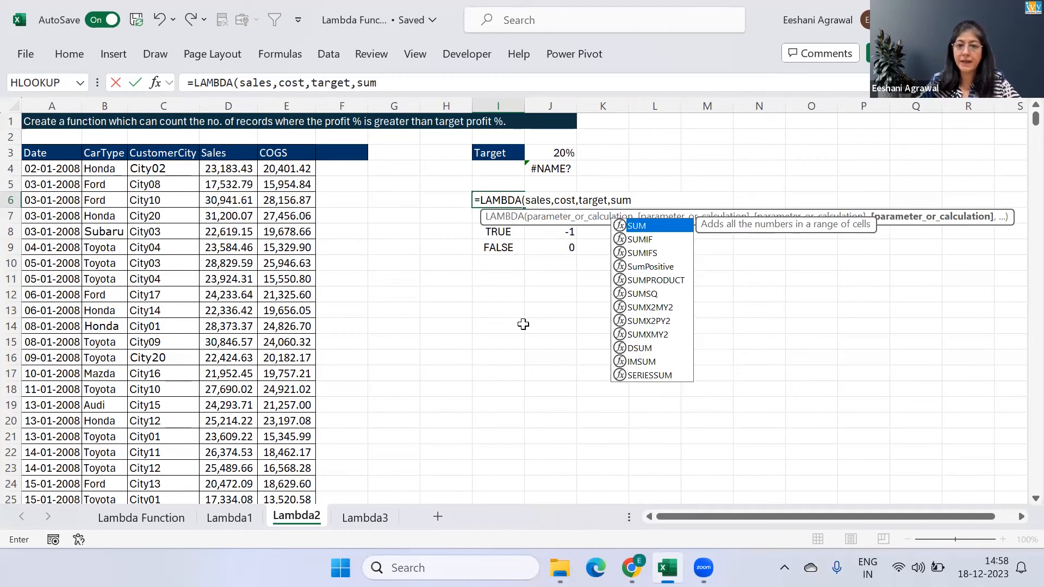
Open a SUMPRODUCT as the LAMBDA's calculation, starting its array with a double negation and two opening brackets
{"action": "key", "text": "Down"}
{"action": "key", "text": "Down"}
{"action": "key", "text": "Down"}
{"action": "key", "text": "Down"}
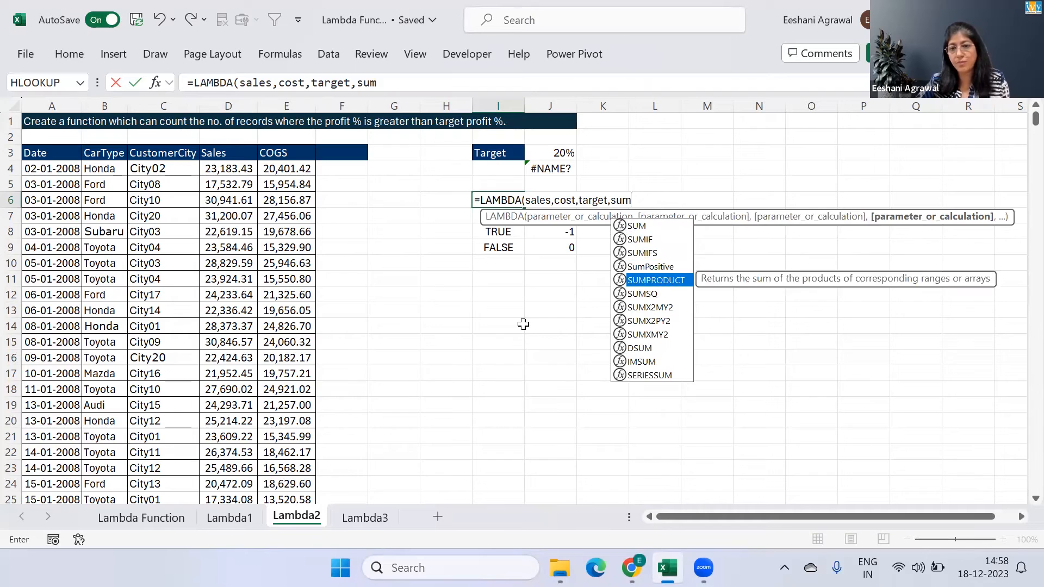
{"action": "key", "text": "Tab"}
{"action": "type", "text": "--("}
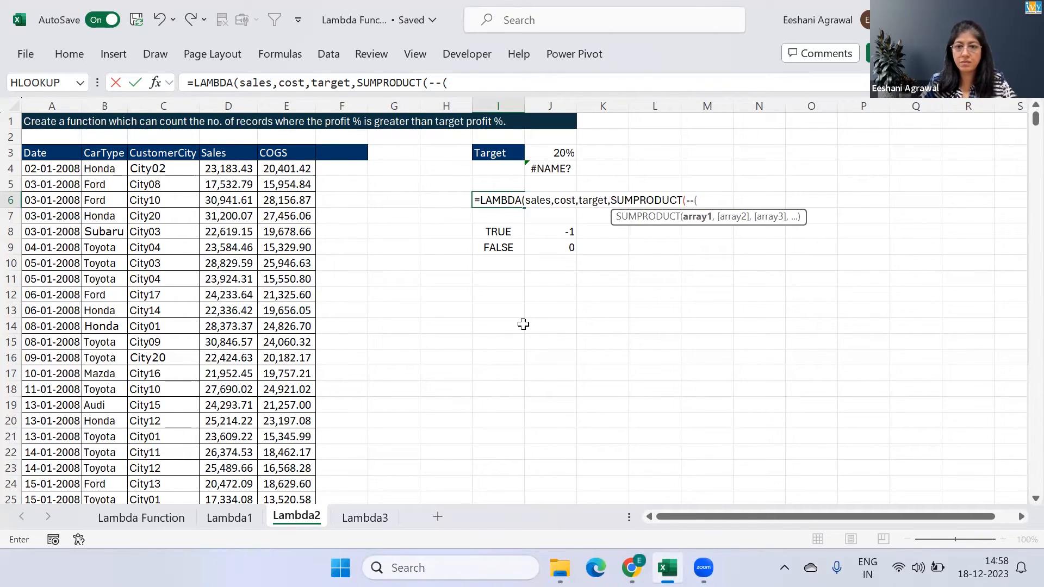
{"action": "type", "text": "(sales"}
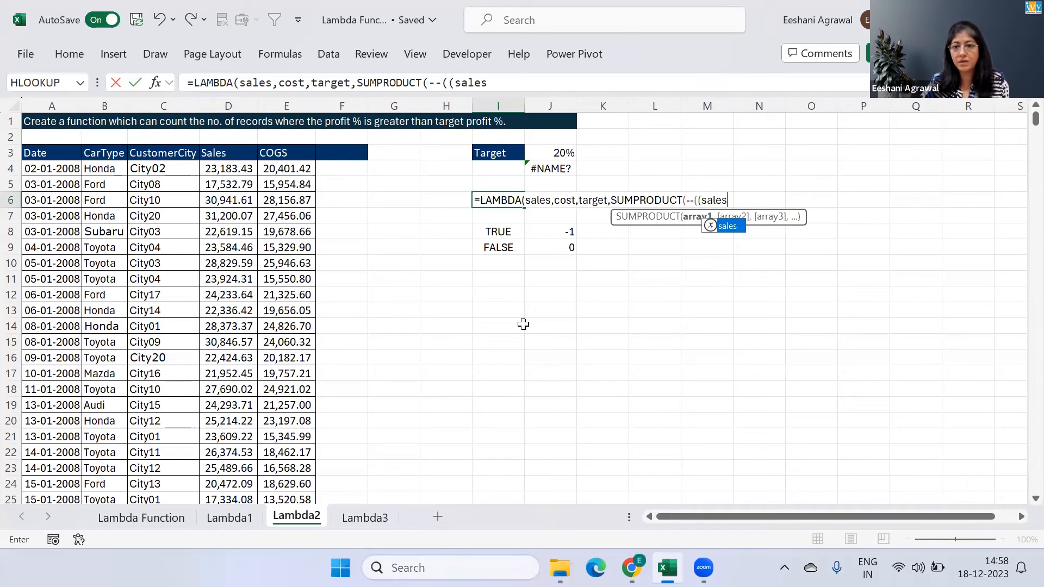
{"action": "type", "text": "-c"}
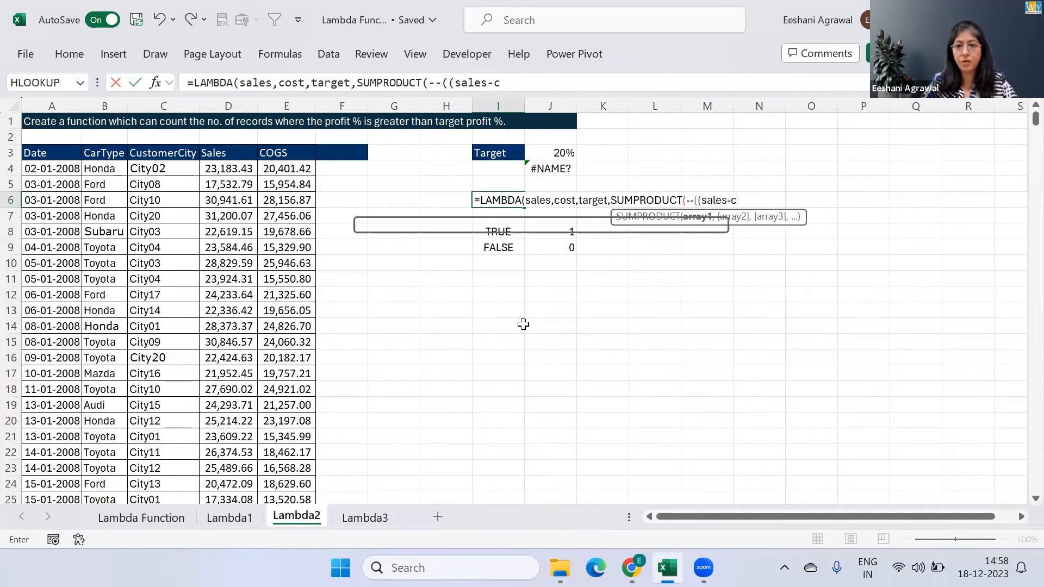
{"action": "type", "text": "ost)/cost"}
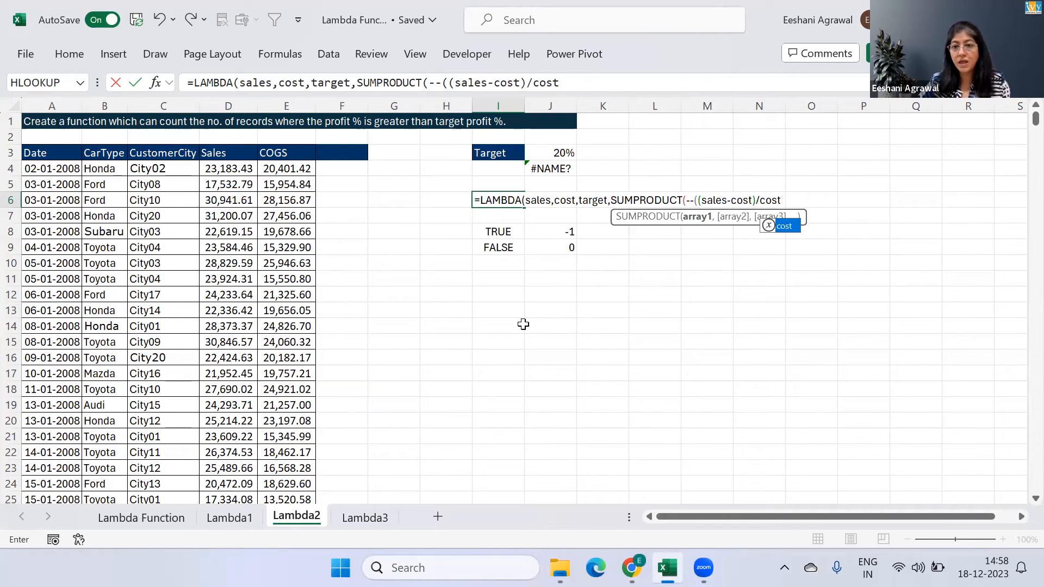
Complete the SUMPRODUCT condition as (sales-cost)/cost>=target and close all brackets to enter the LAMBDA formula in I6
{"action": "key", "text": "Tab"}
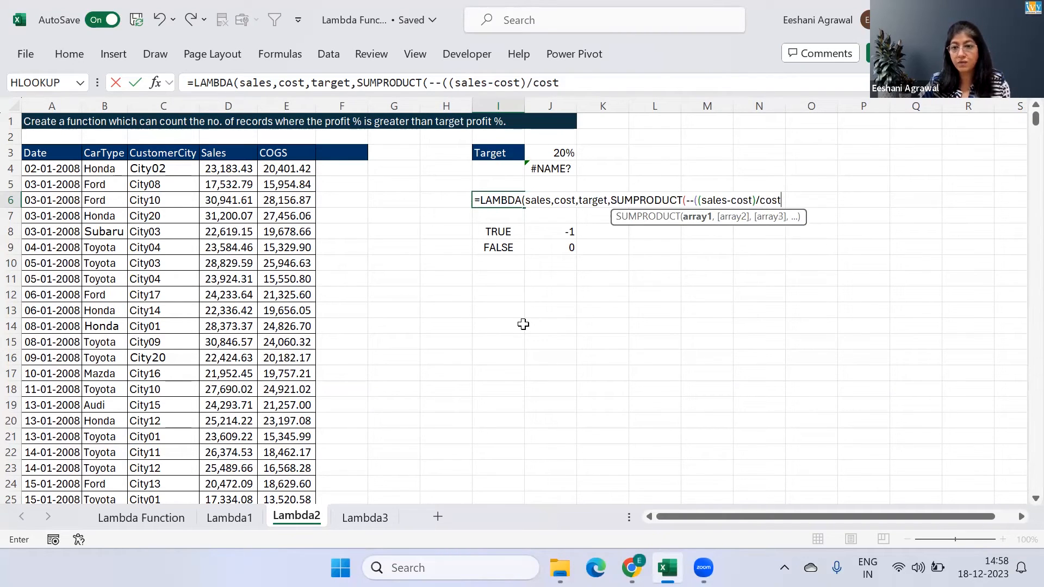
{"action": "type", "text": ">="}
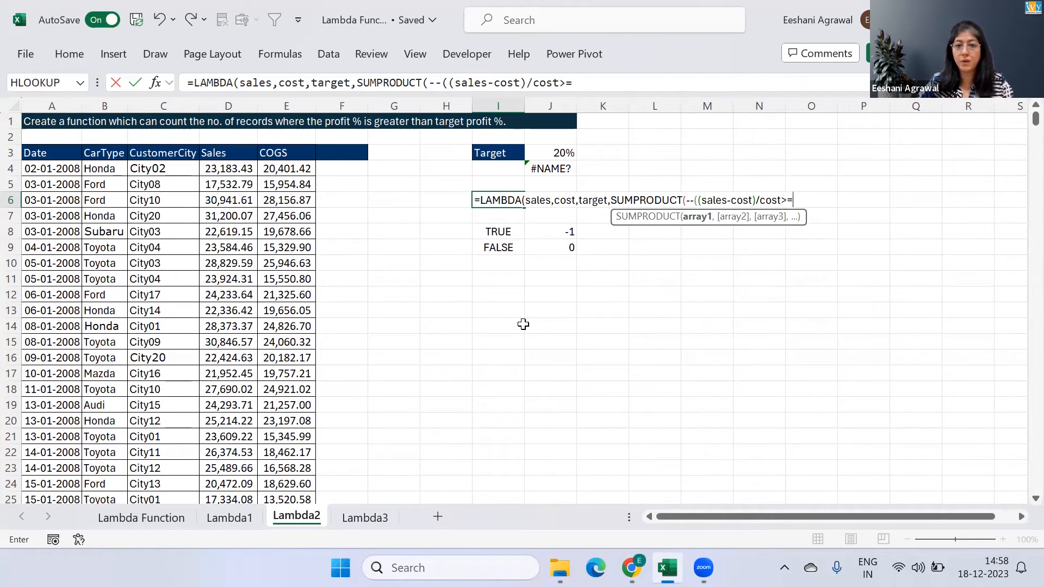
{"action": "type", "text": "target"}
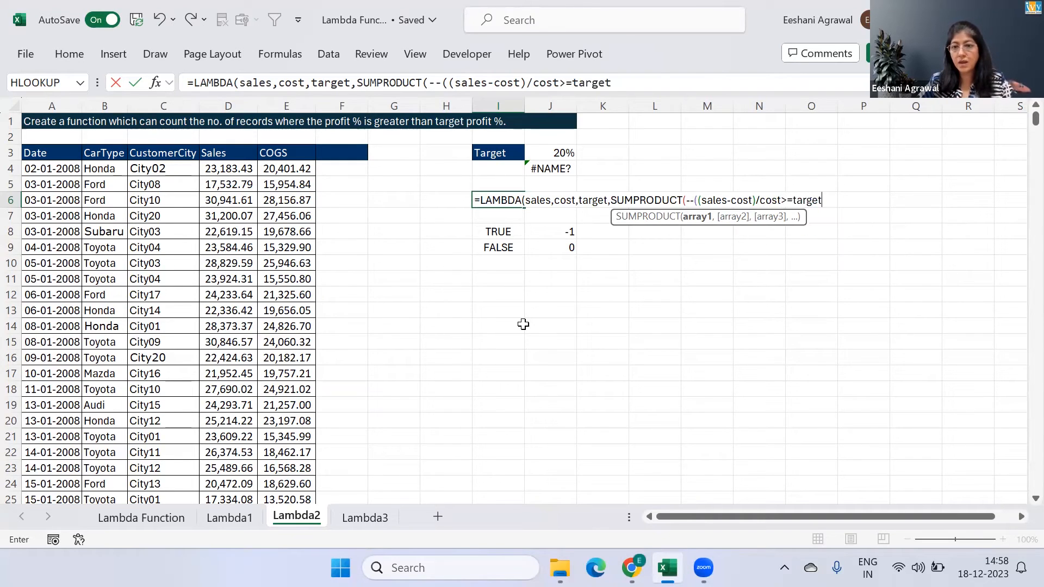
{"action": "type", "text": ")"}
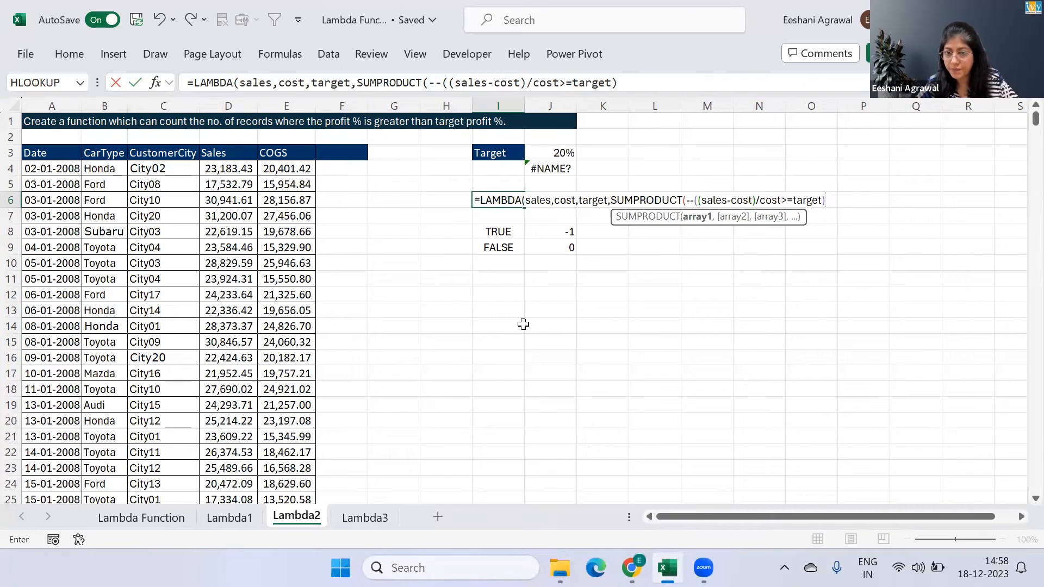
{"action": "type", "text": ")"}
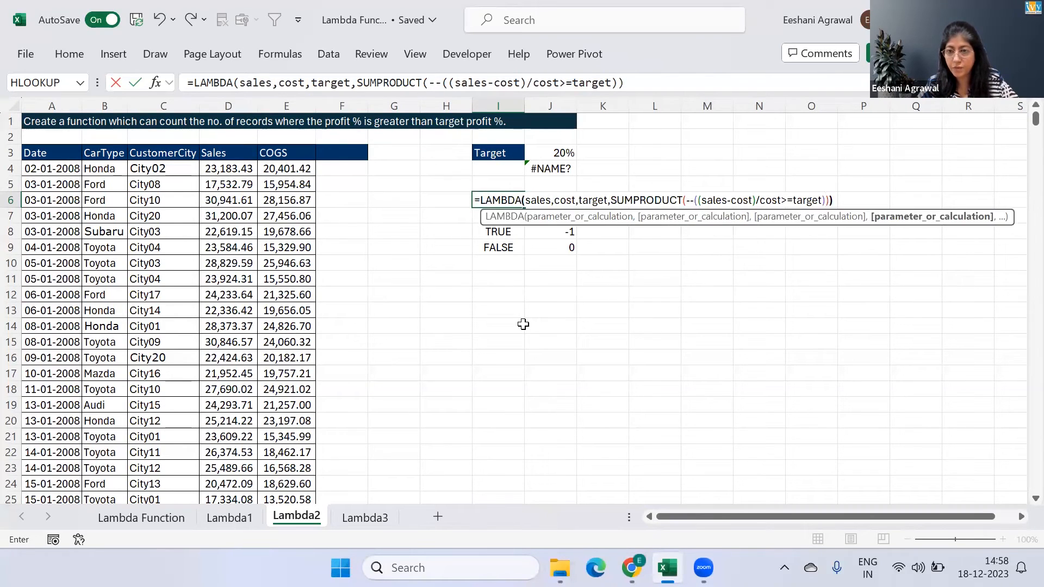
{"action": "type", "text": ")"}
{"action": "key", "text": "Return"}
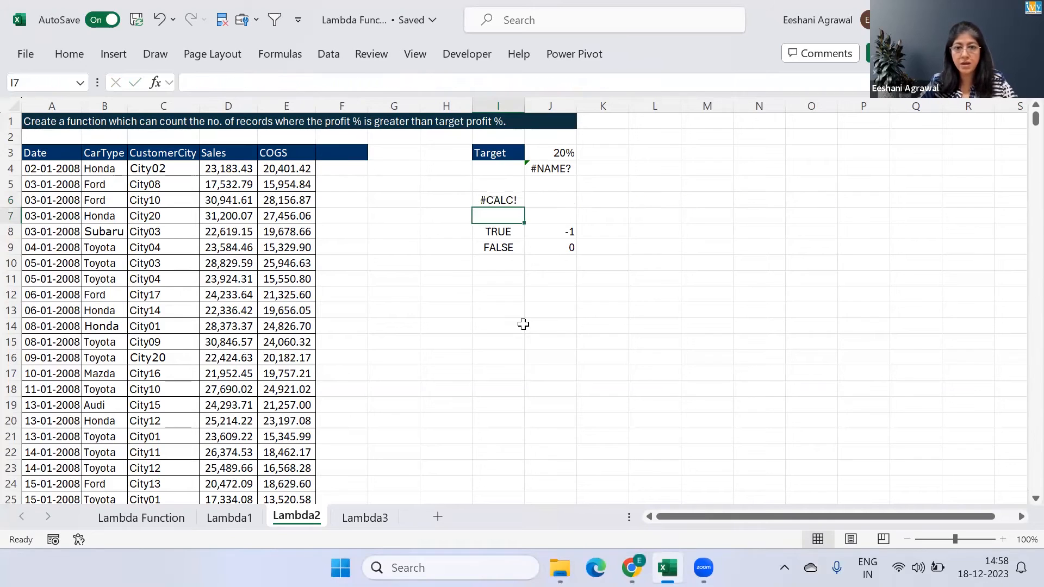
{"action": "key", "text": "Up"}
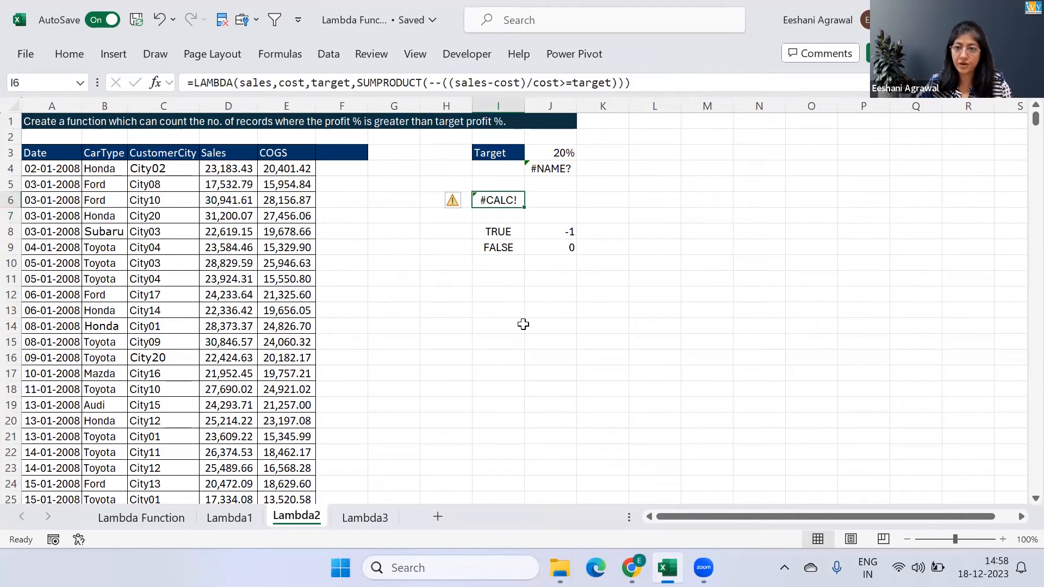
{"action": "key", "text": "ctrl+F3"}
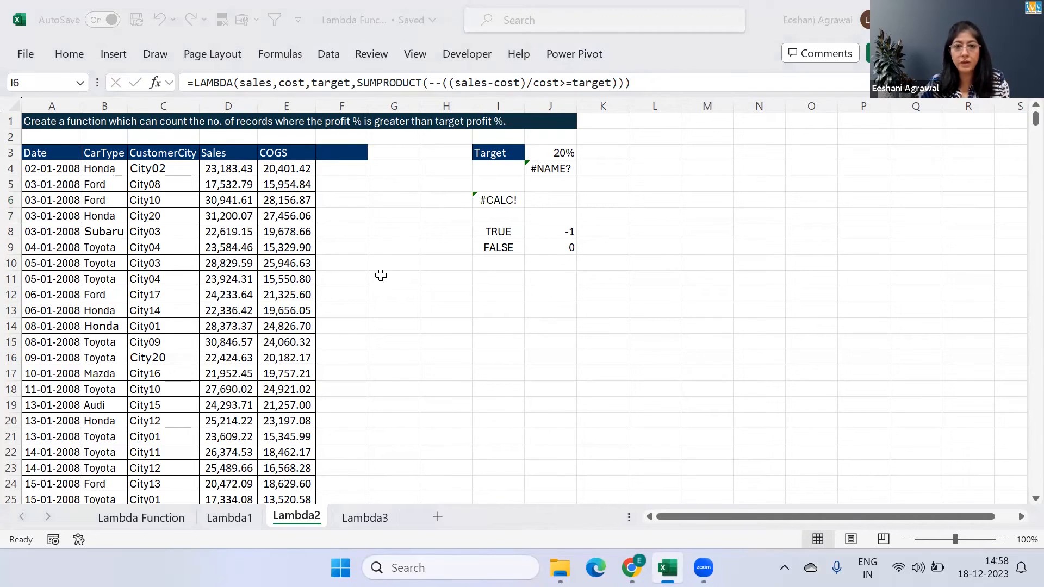
{"action": "key", "text": "Escape"}
{"action": "double_click", "coordinate": [507, 202]}
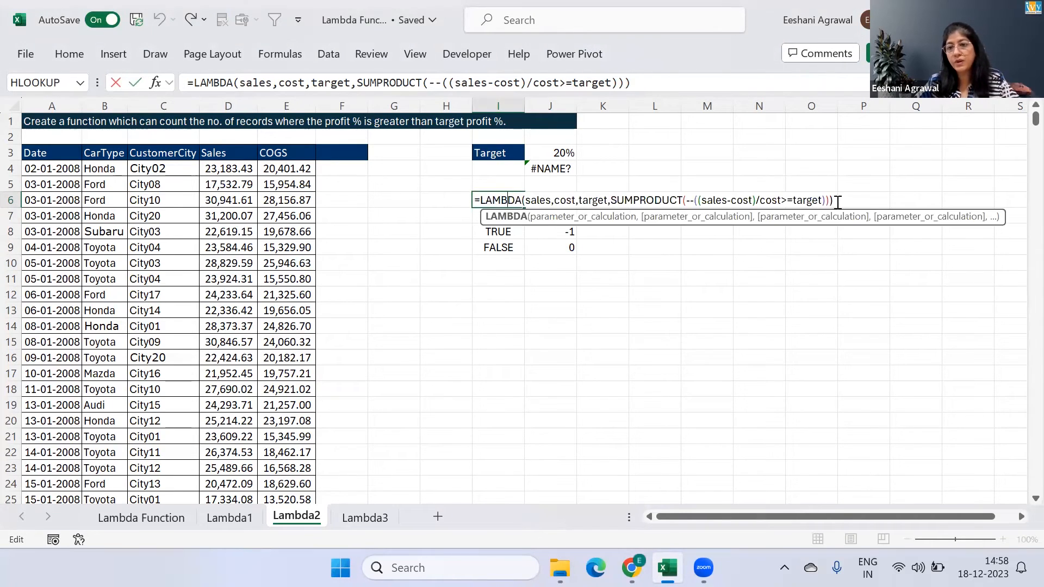
{"action": "left_click", "coordinate": [822, 202]}
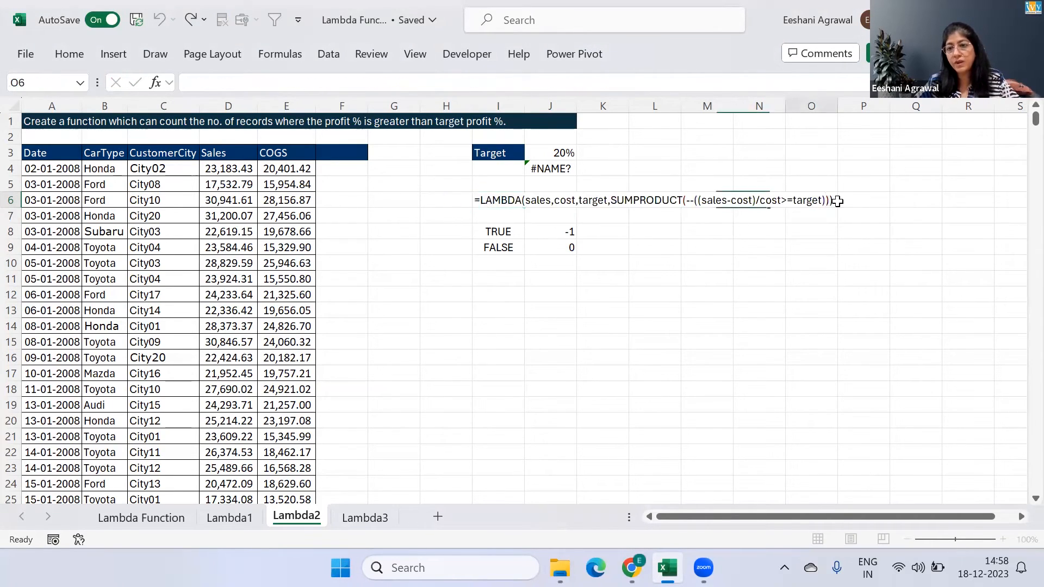
Start a test call after the LAMBDA in I6, passing the Sales range D4:D1378 as its first argument
{"action": "double_click", "coordinate": [494, 201]}
{"action": "left_click", "coordinate": [685, 85]}
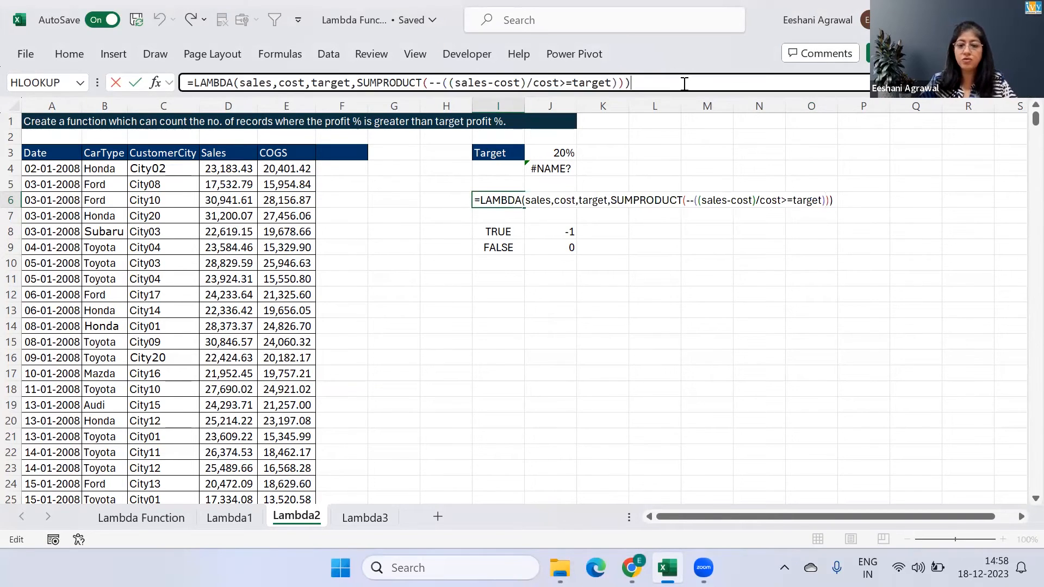
{"action": "type", "text": "("}
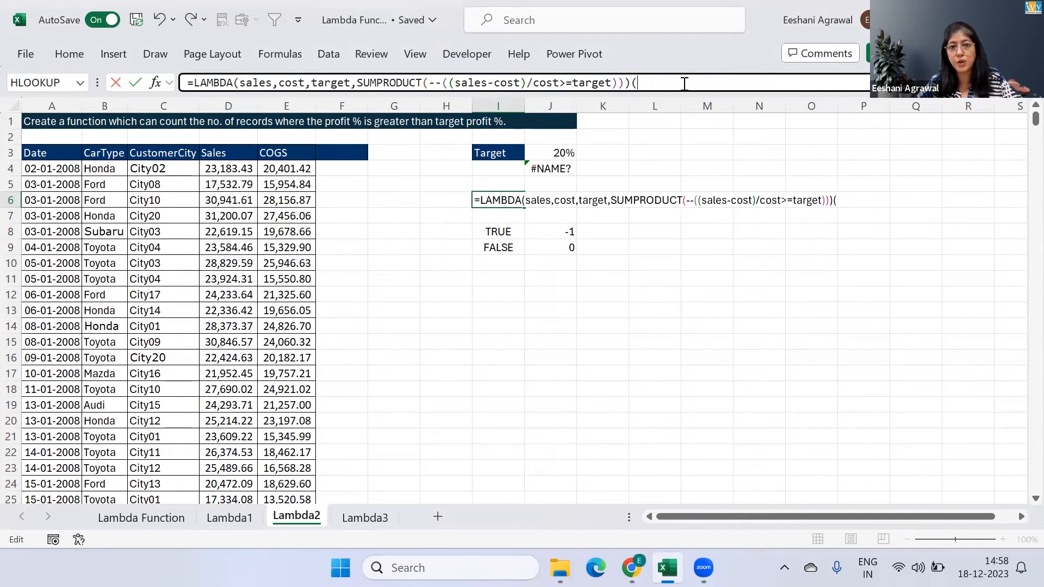
{"action": "key", "text": "ctrl+shift+Down"}
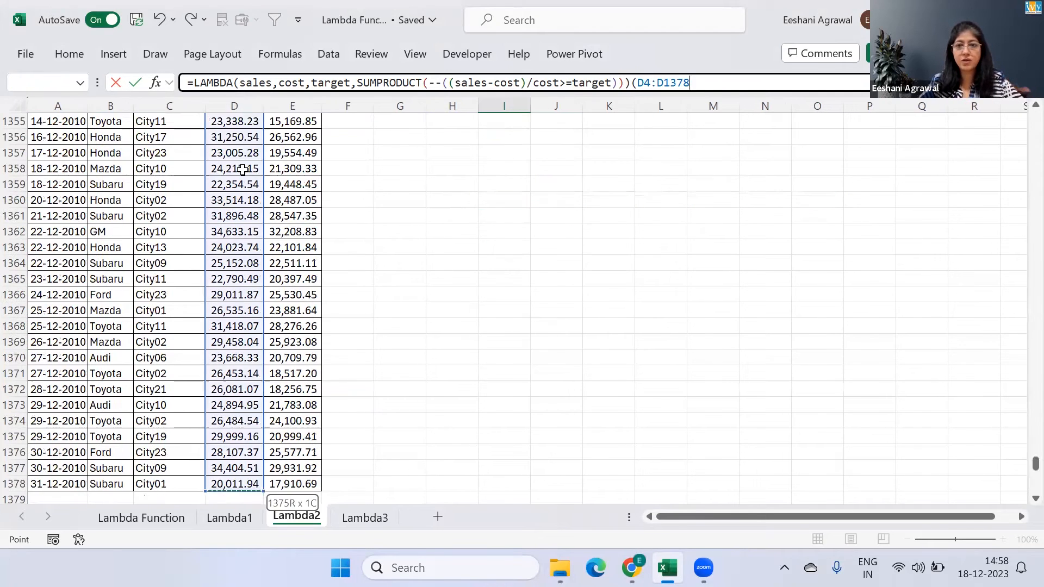
Add the COGS range E4:E1378 and target cell J3 as the remaining test arguments and enter the formula
{"action": "type", "text": ","}
{"action": "left_click", "coordinate": [291, 178]}
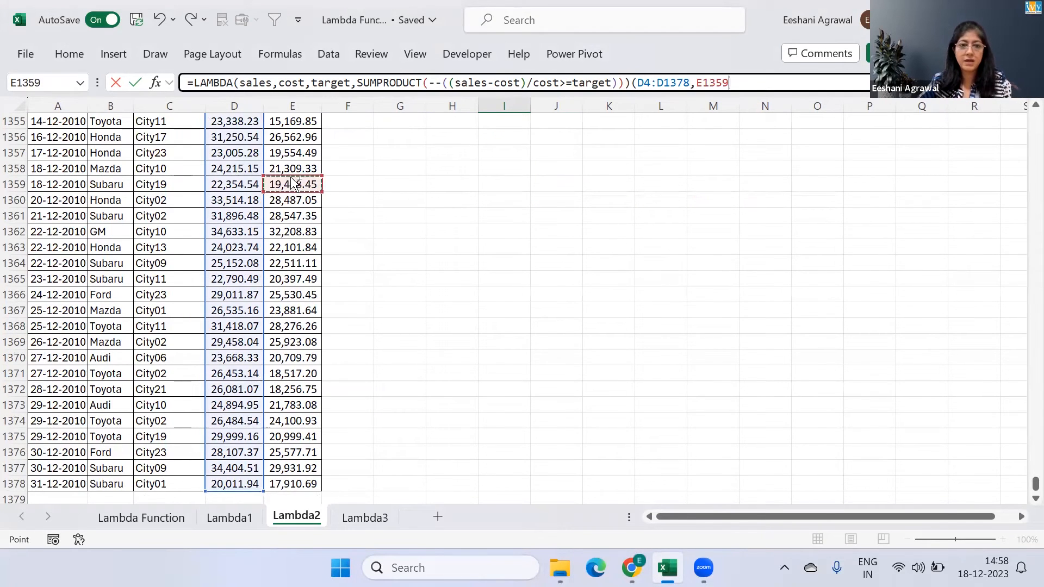
{"action": "key", "text": "ctrl+Up"}
{"action": "key", "text": "Down"}
{"action": "key", "text": "ctrl+shift+Down"}
{"action": "type", "text": ","}
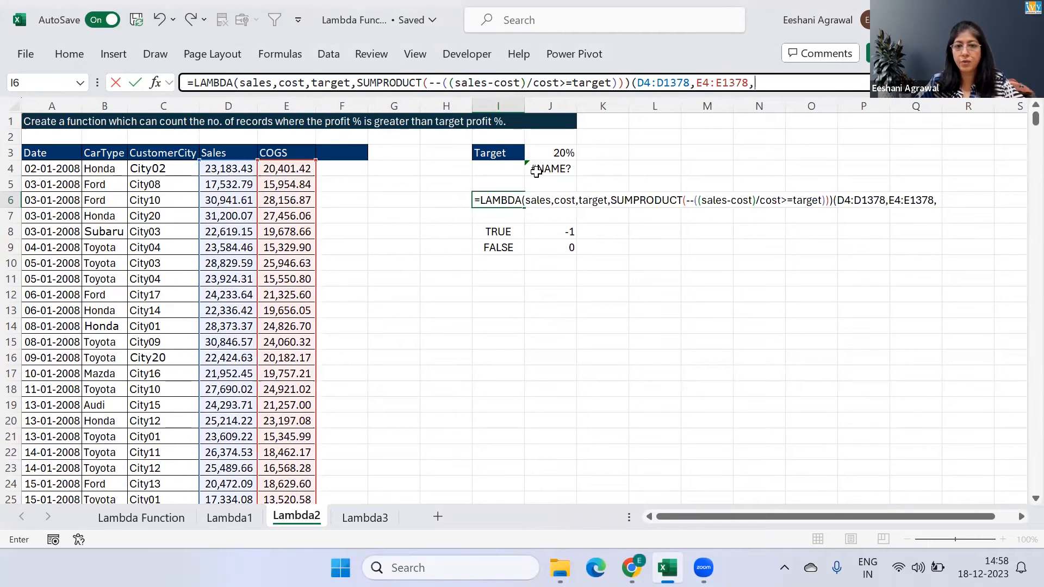
{"action": "left_click", "coordinate": [554, 152]}
{"action": "type", "text": ")"}
{"action": "key", "text": "Return"}
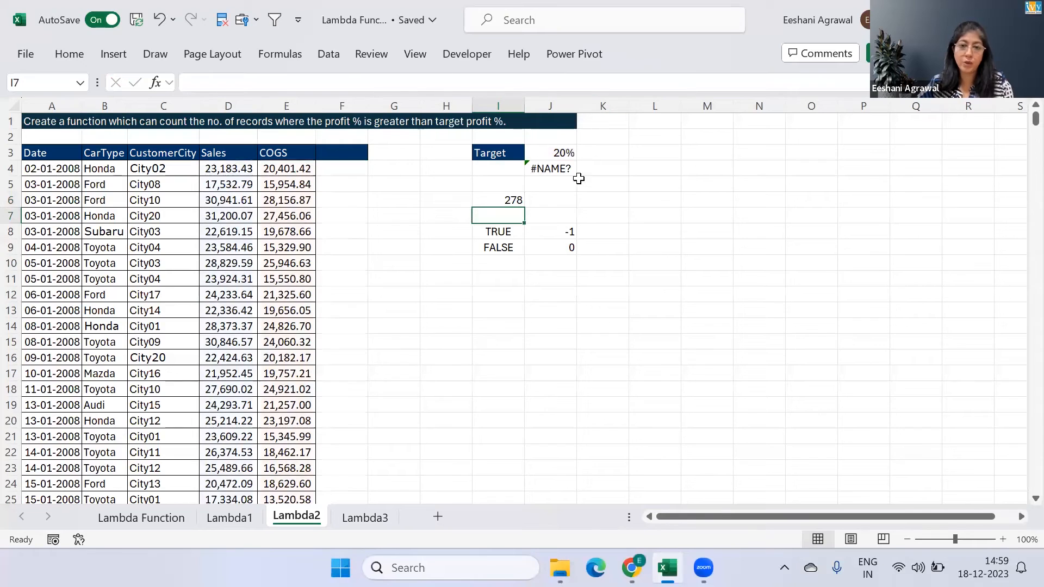
Clear the formula in J4 and remove the test arguments (D4:D1378,E4:E1378,J3) from the end of the LAMBDA in I6
{"action": "left_click", "coordinate": [554, 168]}
{"action": "key", "text": "Delete"}
{"action": "key", "text": "Down"}
{"action": "key", "text": "Down"}
{"action": "key", "text": "Left"}
{"action": "key", "text": "F2"}
{"action": "key", "text": "Left"}
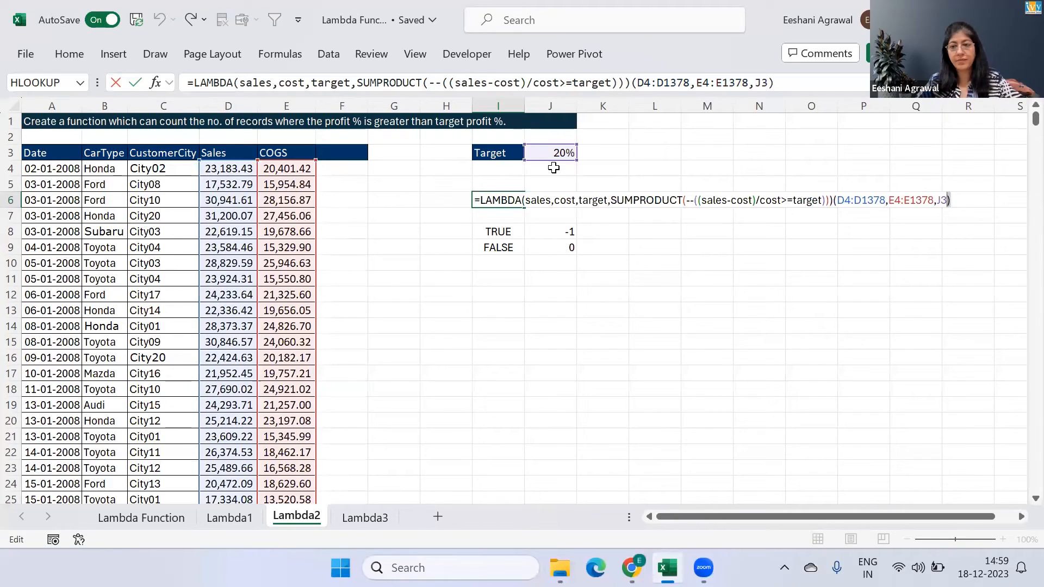
{"action": "key", "text": "shift+Left"}
{"action": "key", "text": "shift+Left"}
Copy the entire remaining LAMBDA formula text from I6 and commit the edited cell
{"action": "key", "text": "shift+Left"}
{"action": "key", "text": "shift+Left"}
{"action": "key", "text": "shift+Left"}
{"action": "key", "text": "shift+Left"}
{"action": "key", "text": "shift+Left"}
{"action": "key", "text": "shift+Left"}
{"action": "key", "text": "shift+Left"}
{"action": "key", "text": "shift+Left"}
{"action": "key", "text": "shift+Left"}
{"action": "key", "text": "shift+Left"}
{"action": "key", "text": "shift+Left"}
{"action": "key", "text": "shift+Left"}
{"action": "key", "text": "shift+Left"}
{"action": "key", "text": "shift+Left"}
{"action": "key", "text": "shift+Left"}
{"action": "key", "text": "shift+Left"}
{"action": "key", "text": "shift+Left"}
{"action": "key", "text": "shift+Left"}
{"action": "key", "text": "shift+Left"}
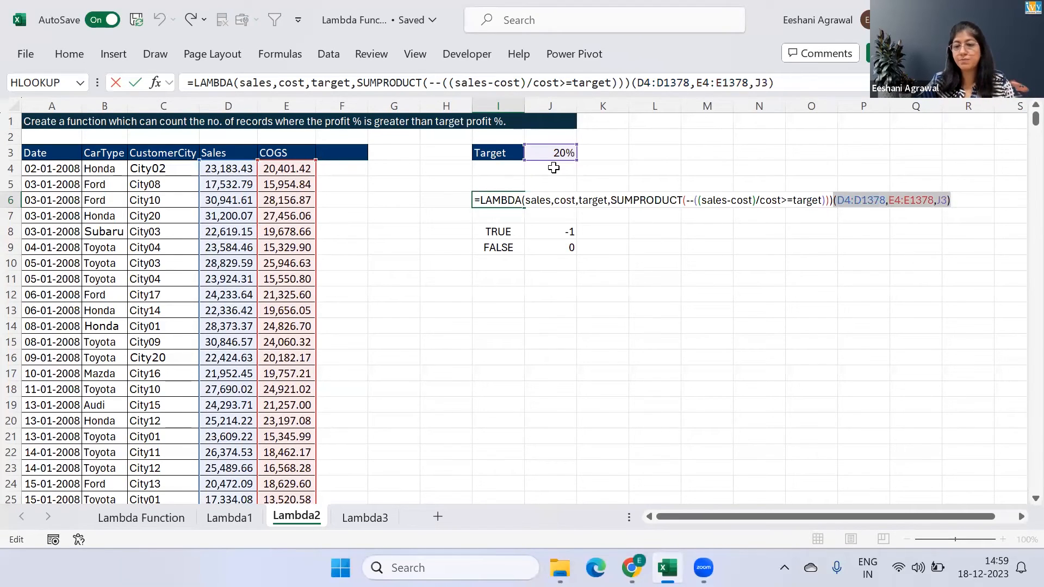
{"action": "key", "text": "Delete"}
{"action": "key", "text": "Delete"}
{"action": "key", "text": "Left"}
{"action": "key", "text": "Left"}
{"action": "key", "text": "Left"}
{"action": "key", "text": "shift+Left"}
{"action": "key", "text": "shift+Left"}
{"action": "key", "text": "shift+Left"}
{"action": "key", "text": "shift+Left"}
{"action": "key", "text": "shift+Left"}
{"action": "key", "text": "shift+Left"}
{"action": "key", "text": "shift+Left"}
{"action": "key", "text": "shift+Left"}
{"action": "key", "text": "shift+Left"}
{"action": "key", "text": "shift+Left"}
{"action": "key", "text": "shift+Left"}
{"action": "key", "text": "shift+Left"}
{"action": "key", "text": "shift+Left"}
{"action": "key", "text": "shift+Left"}
{"action": "key", "text": "shift+Left"}
{"action": "key", "text": "shift+Left"}
{"action": "key", "text": "shift+Left"}
{"action": "key", "text": "shift+Left"}
{"action": "key", "text": "shift+Left"}
{"action": "key", "text": "shift+Left"}
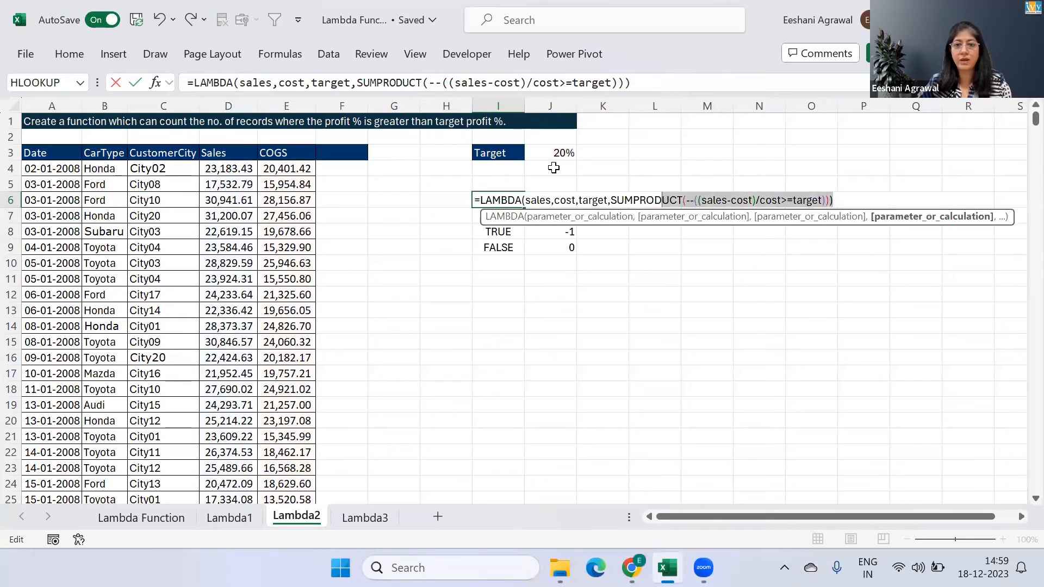
{"action": "key", "text": "shift+Left"}
{"action": "key", "text": "shift+Left"}
{"action": "key", "text": "shift+Left"}
{"action": "key", "text": "shift+Left"}
{"action": "key", "text": "shift+Left"}
{"action": "key", "text": "shift+Left"}
{"action": "key", "text": "shift+Left"}
{"action": "key", "text": "shift+Left"}
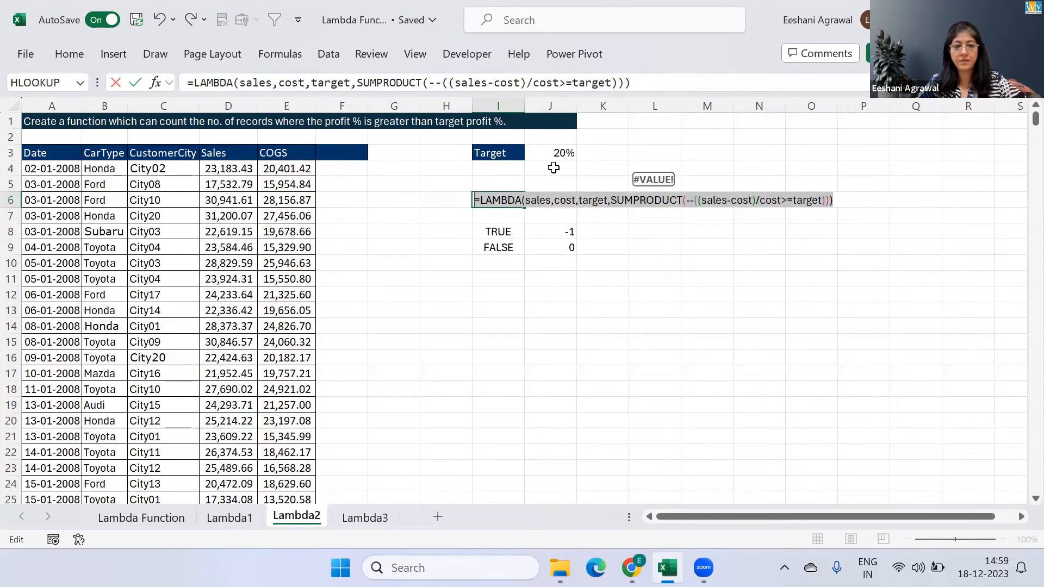
{"action": "key", "text": "Return"}
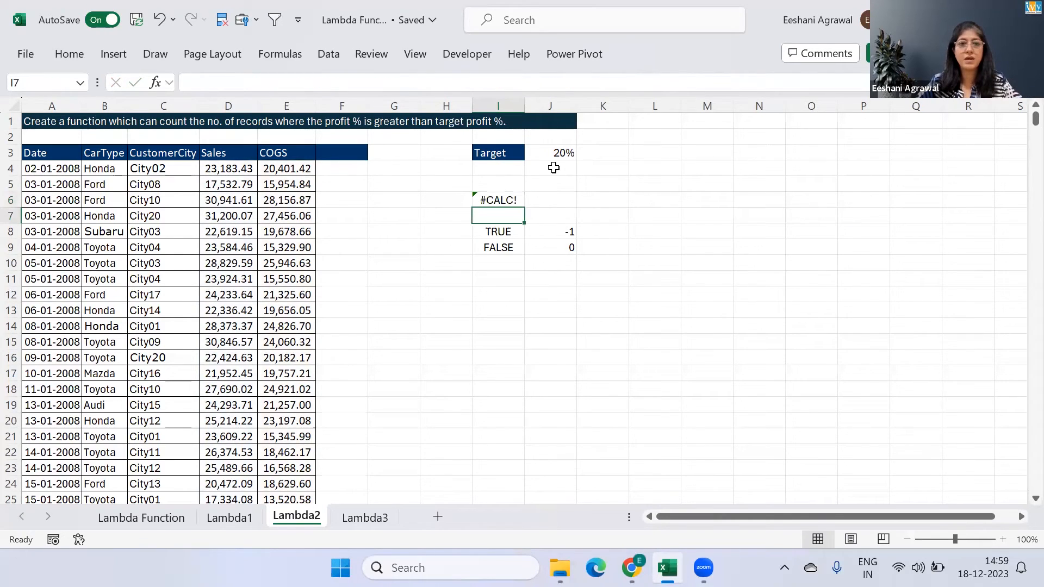
Create a new workbook-scoped defined name called CountProfitTarget
{"action": "left_click", "coordinate": [301, 59]}
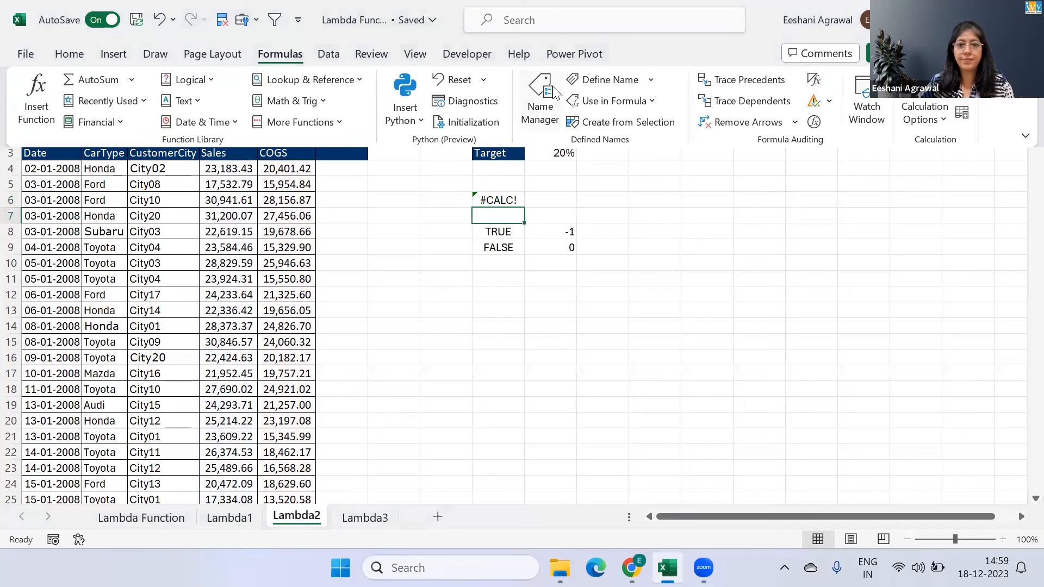
{"action": "left_click", "coordinate": [556, 85]}
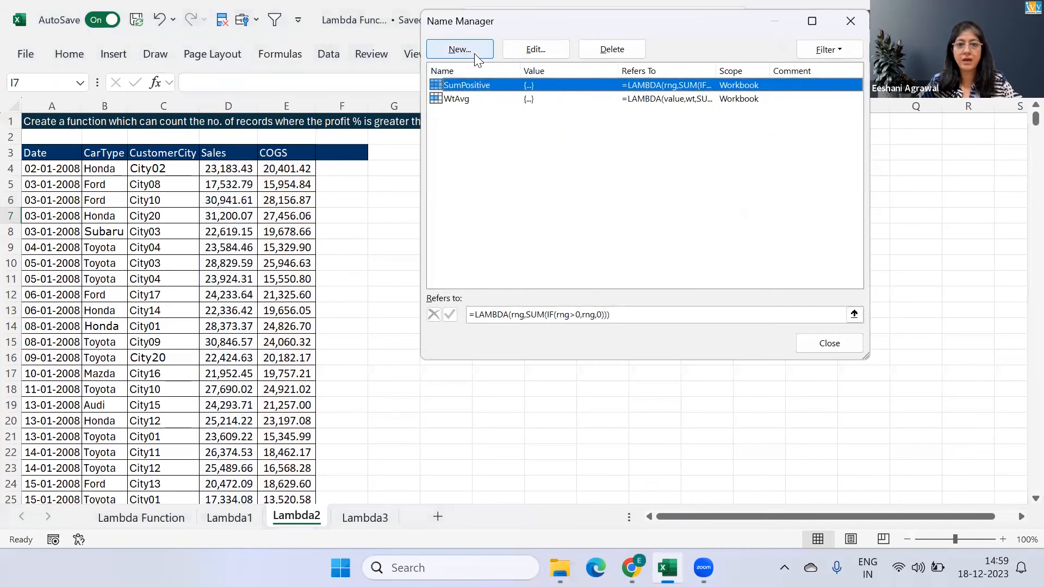
{"action": "left_click", "coordinate": [460, 50]}
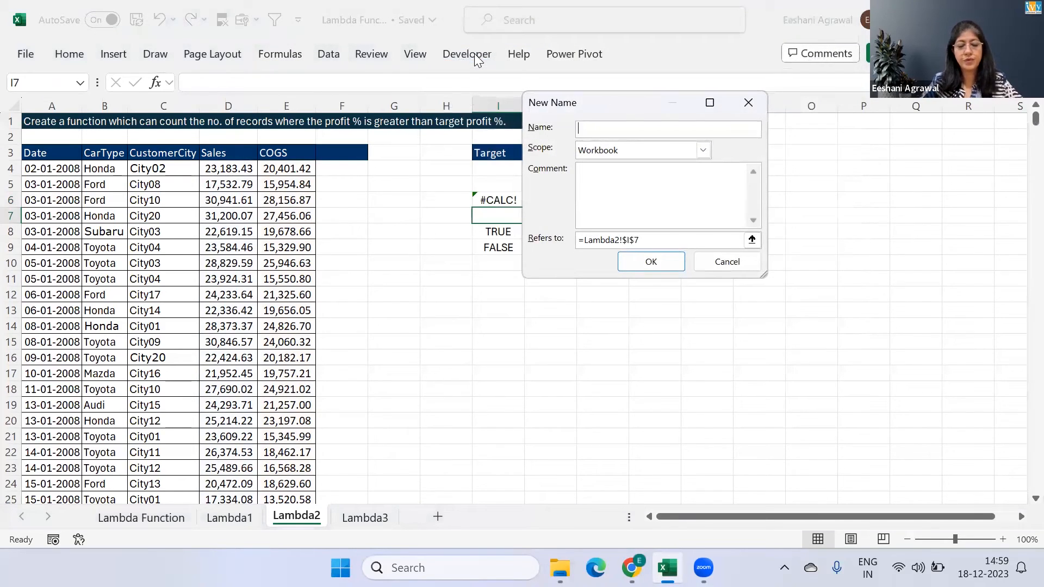
{"action": "type", "text": "Count"}
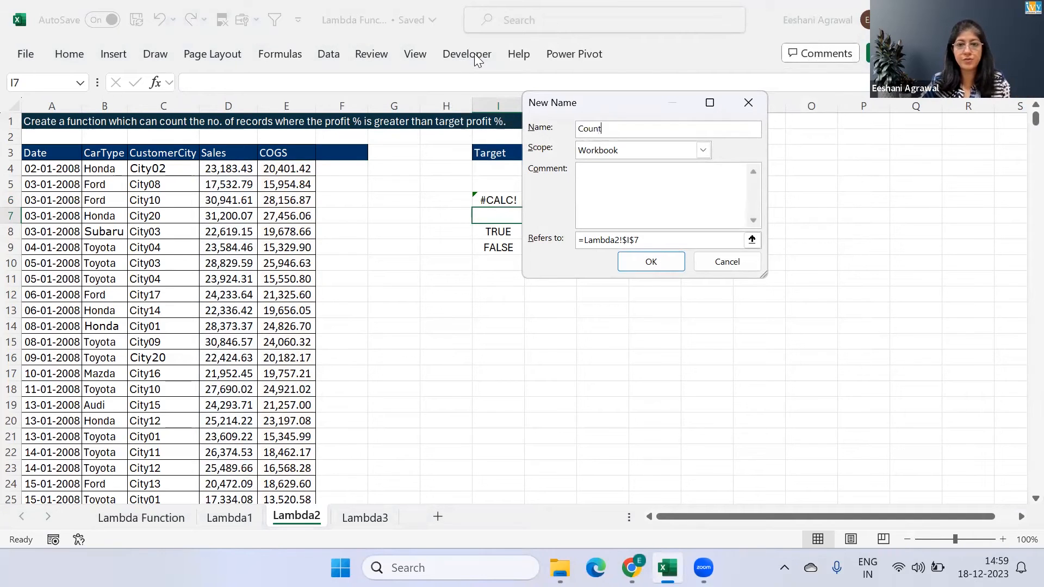
{"action": "type", "text": "Proft"}
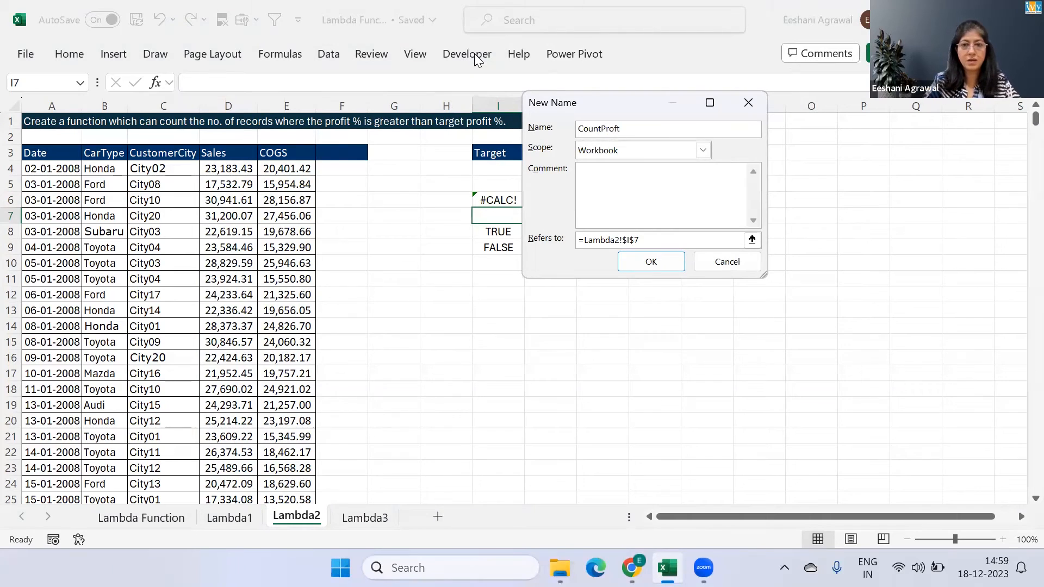
{"action": "key", "text": "BackSpace"}
{"action": "type", "text": "itTra"}
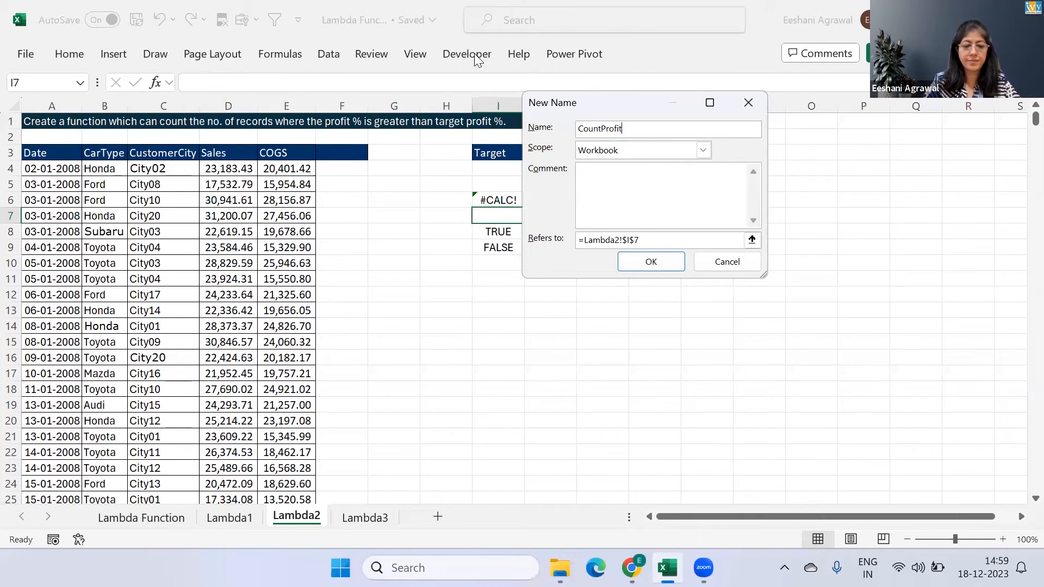
{"action": "key", "text": "BackSpace"}
{"action": "key", "text": "BackSpace"}
{"action": "type", "text": "arget"}
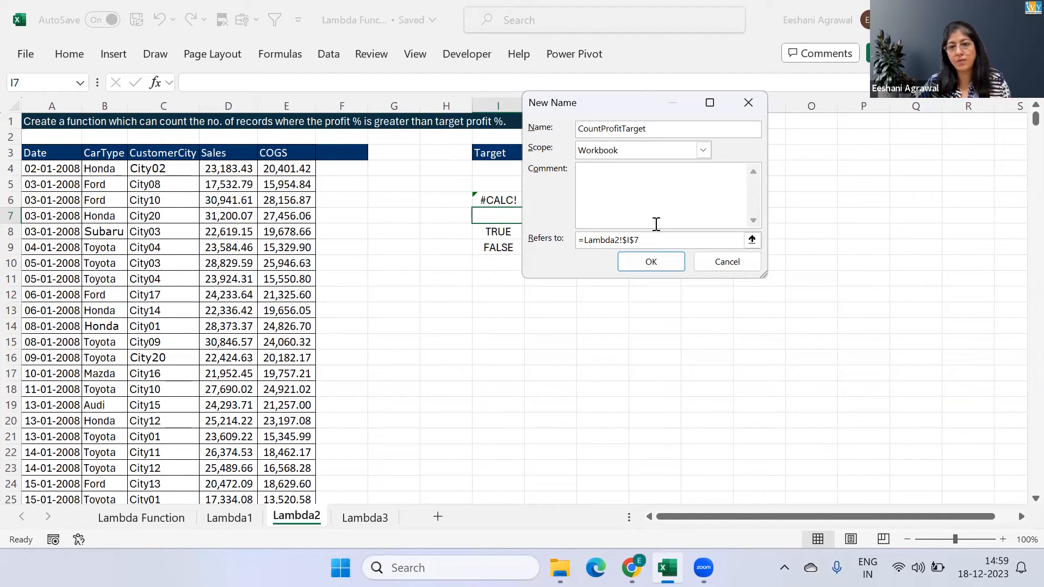
Replace the new name's reference with the copied LAMBDA formula, save the name and return to the sheet
{"action": "left_click", "coordinate": [657, 242]}
{"action": "key", "text": "BackSpace"}
{"action": "key", "text": "BackSpace"}
{"action": "key", "text": "BackSpace"}
{"action": "key", "text": "BackSpace"}
{"action": "key", "text": "BackSpace"}
{"action": "key", "text": "BackSpace"}
{"action": "key", "text": "BackSpace"}
{"action": "key", "text": "BackSpace"}
{"action": "key", "text": "BackSpace"}
{"action": "key", "text": "BackSpace"}
{"action": "key", "text": "BackSpace"}
{"action": "key", "text": "ctrl+v"}
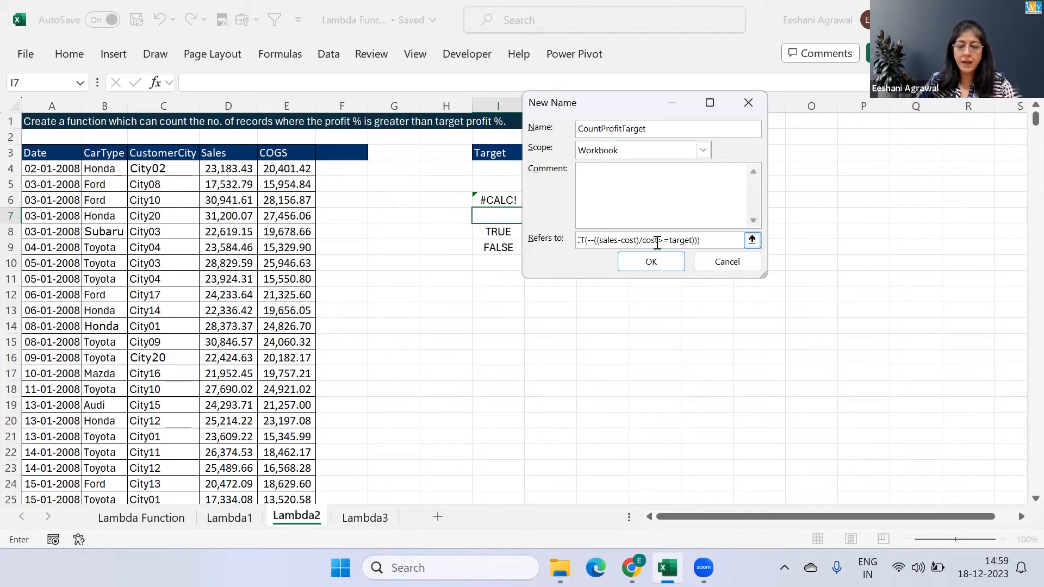
{"action": "left_click", "coordinate": [673, 262]}
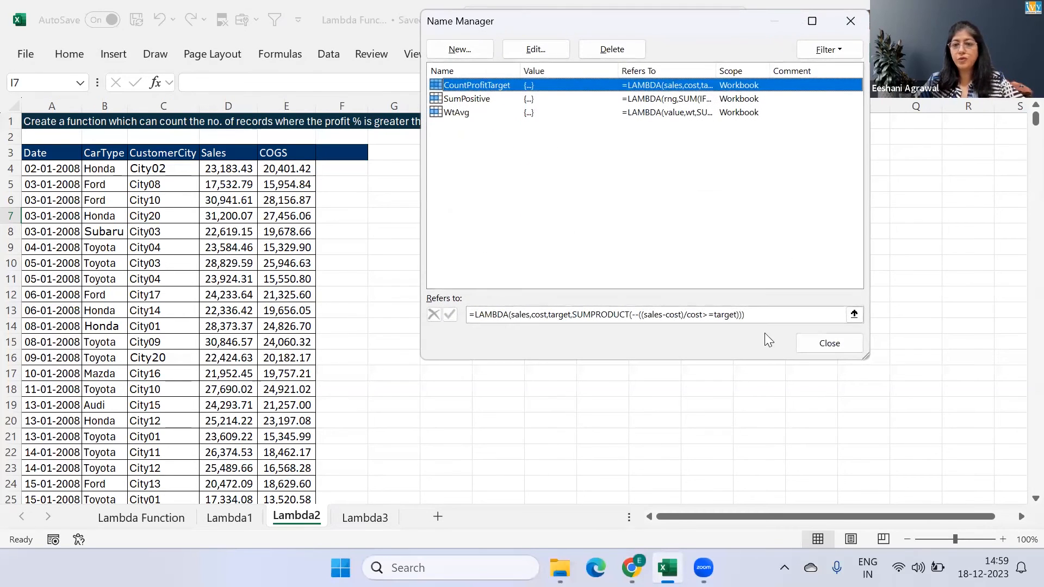
{"action": "left_click", "coordinate": [808, 341]}
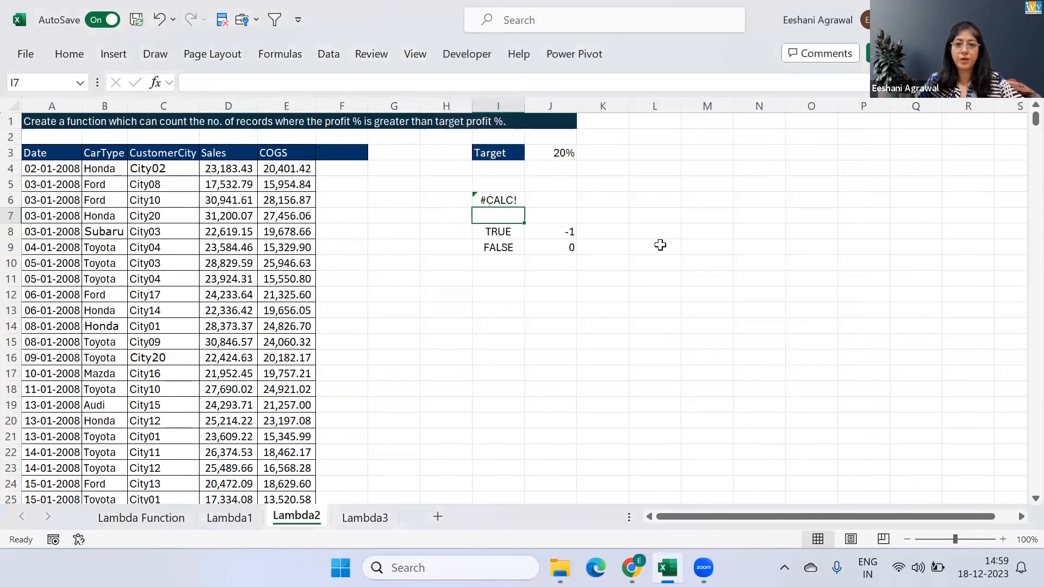
Clear the LAMBDA formula from cell I6
{"action": "left_click", "coordinate": [502, 202]}
{"action": "key", "text": "Delete"}
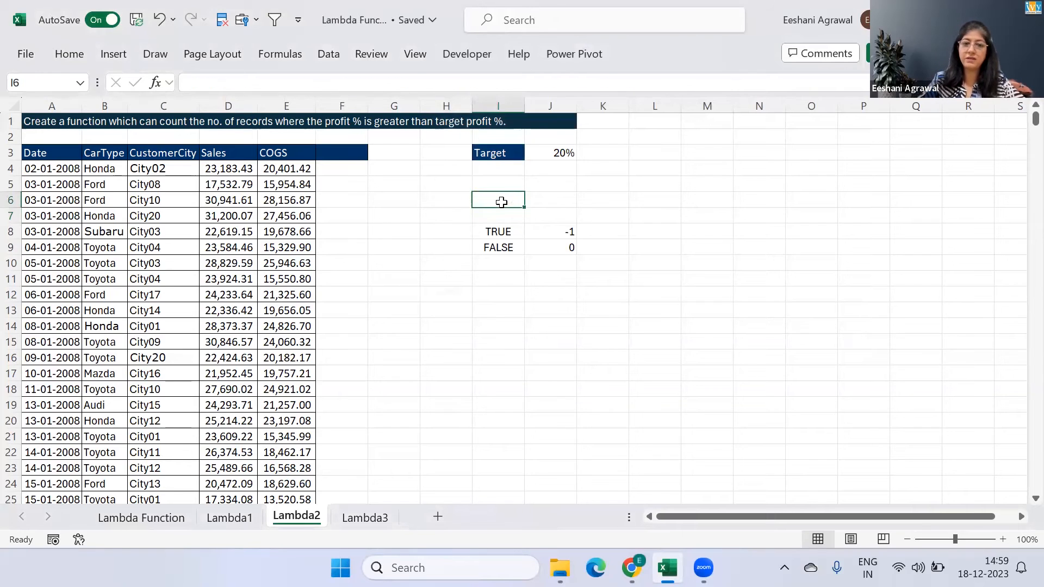
Clear the TRUE/FALSE helper values from cells I8:J9
{"action": "key", "text": "Down"}
{"action": "key", "text": "Down"}
{"action": "key", "text": "shift+Right"}
{"action": "key", "text": "shift+Down"}
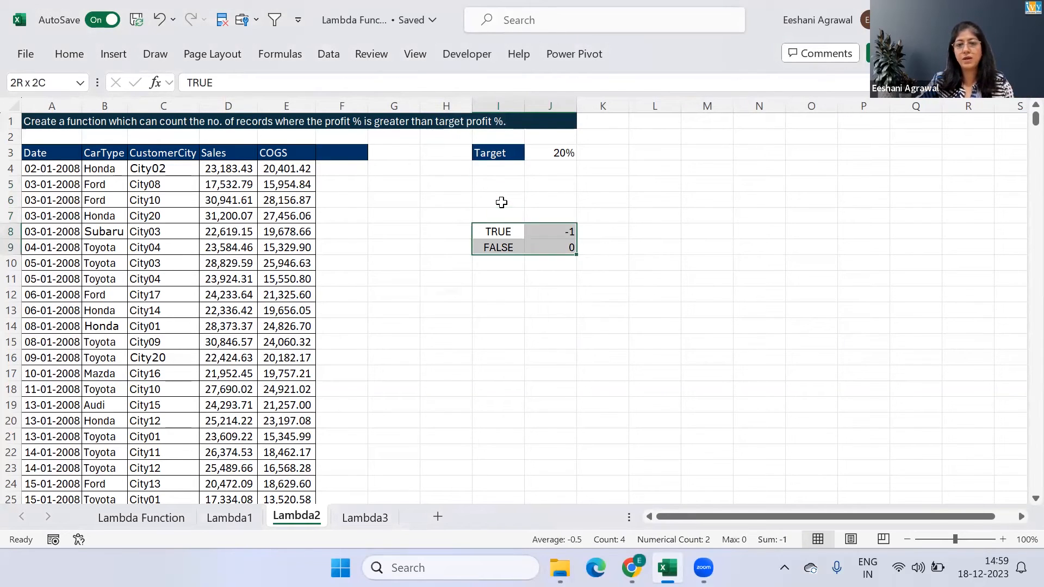
{"action": "key", "text": "Delete"}
Label cell I4, directly below the Target heading, as Count
{"action": "key", "text": "Up"}
Start a CountProfitTarget formula in J4 with the sales range D4:D1378 as its first argument
{"action": "key", "text": "Up"}
{"action": "key", "text": "Up"}
{"action": "key", "text": "Up"}
{"action": "key", "text": "Right"}
{"action": "key", "text": "Left"}
{"action": "key", "text": "F2"}
{"action": "type", "text": "Count"}
{"action": "key", "text": "Return"}
{"action": "key", "text": "Up"}
{"action": "key", "text": "Right"}
{"action": "key", "text": "F2"}
{"action": "type", "text": "=cou"}
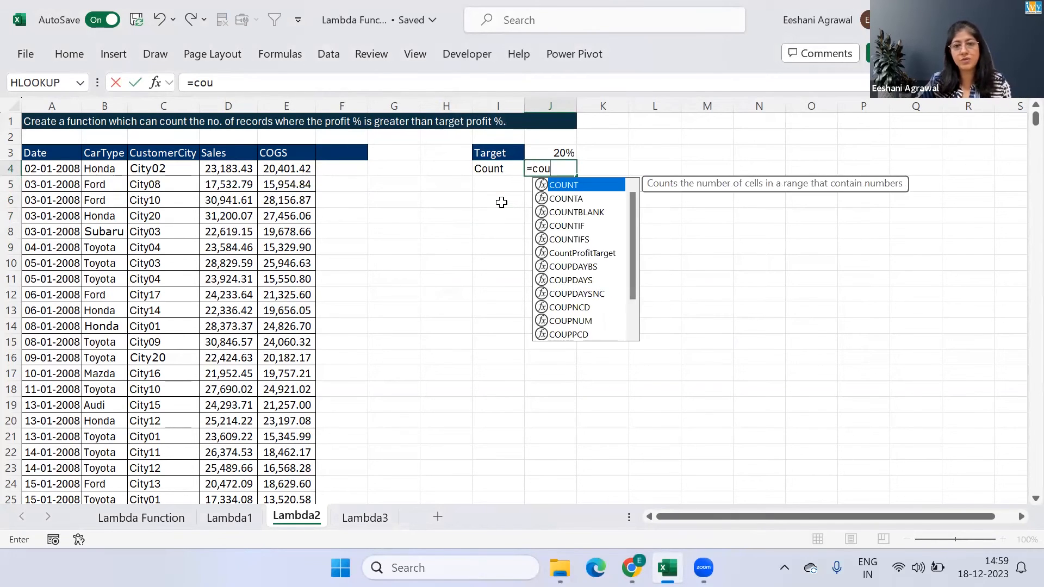
{"action": "key", "text": "Down"}
{"action": "key", "text": "Down"}
{"action": "key", "text": "Down"}
{"action": "key", "text": "Down"}
{"action": "key", "text": "Tab"}
{"action": "key", "text": "Left"}
{"action": "key", "text": "Left"}
{"action": "key", "text": "Left"}
{"action": "key", "text": "Left"}
{"action": "key", "text": "Left"}
{"action": "key", "text": "Left"}
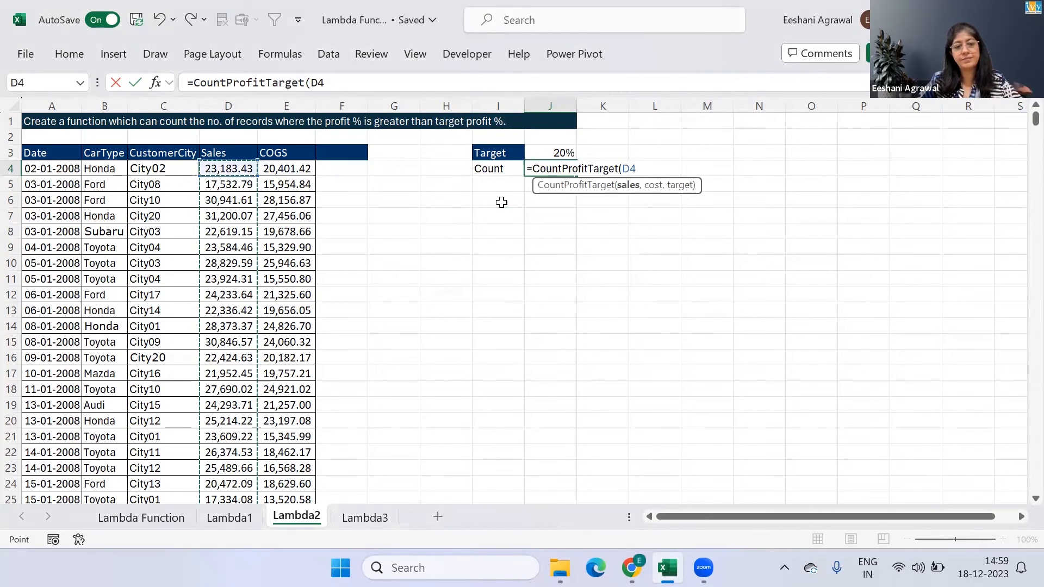
{"action": "key", "text": "ctrl+shift+Down"}
Complete the J4 formula with the cost range E4:E1378 and target cell J3, and commit it
{"action": "type", "text": ","}
{"action": "key", "text": "Left"}
{"action": "key", "text": "Left"}
{"action": "key", "text": "Left"}
{"action": "key", "text": "Left"}
{"action": "key", "text": "Left"}
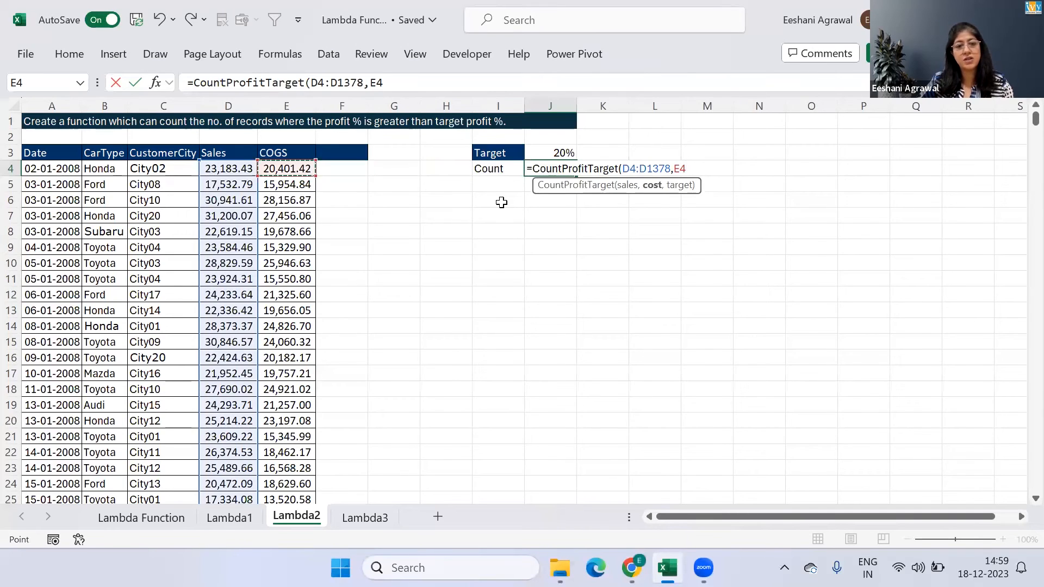
{"action": "key", "text": "ctrl+shift+Down"}
{"action": "type", "text": ","}
{"action": "key", "text": "Up"}
{"action": "key", "text": "Return"}
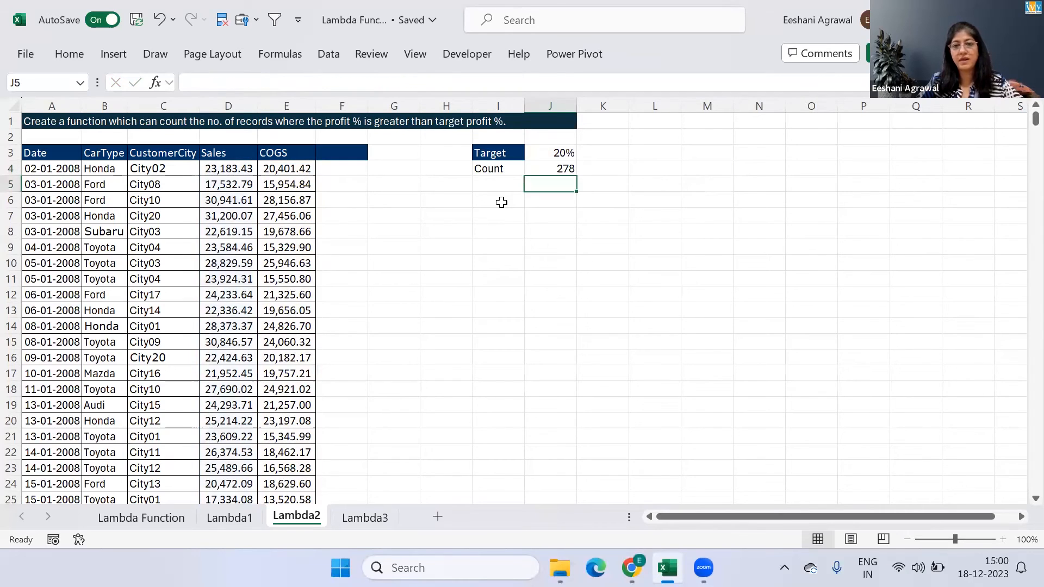
Test the count formula by setting the target in J3 to 40% and finally to 90%
{"action": "key", "text": "Up"}
{"action": "key", "text": "Up"}
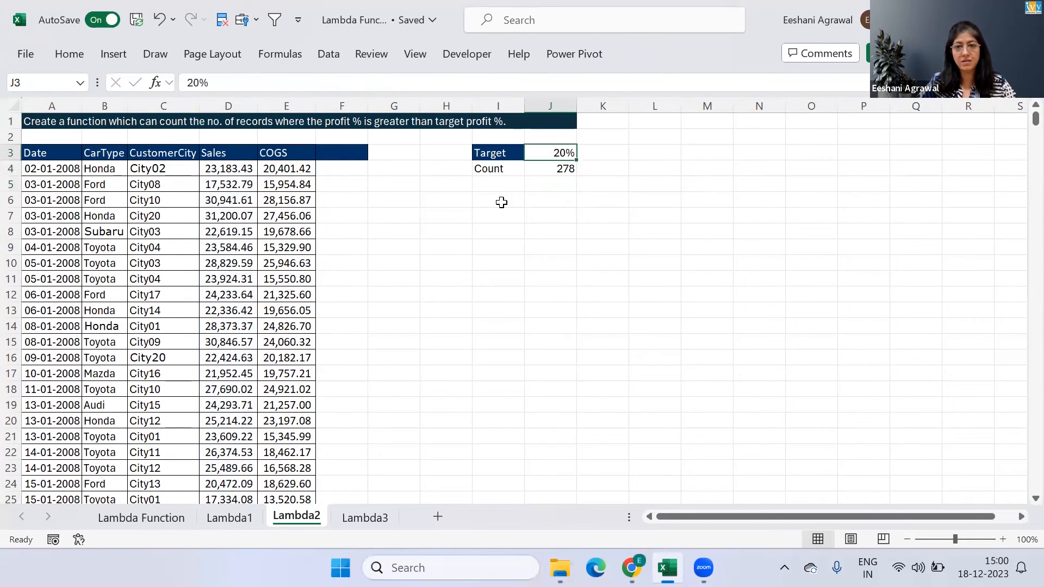
{"action": "type", "text": "40"}
{"action": "key", "text": "Return"}
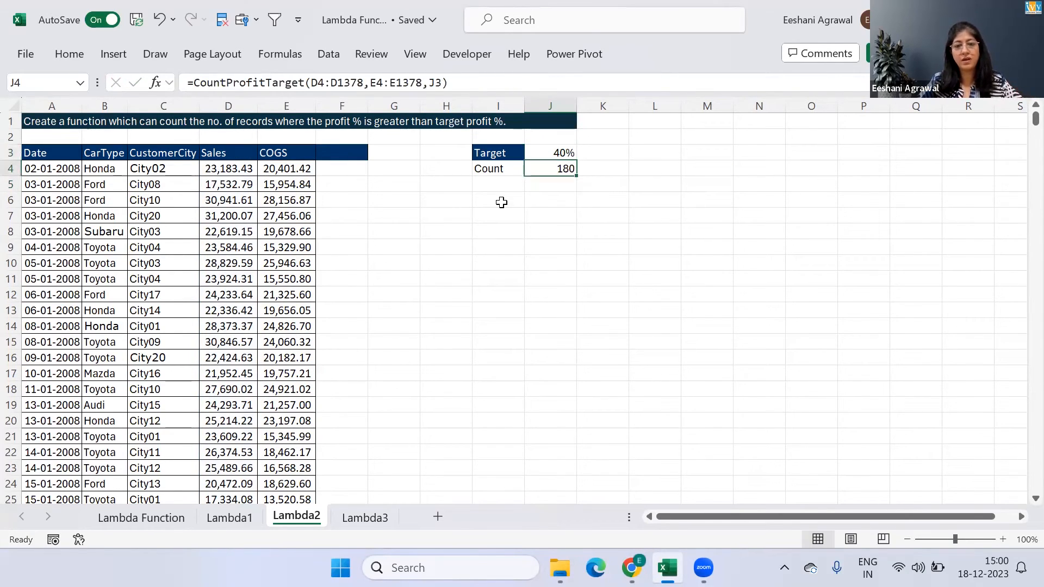
{"action": "key", "text": "Up"}
{"action": "type", "text": "90"}
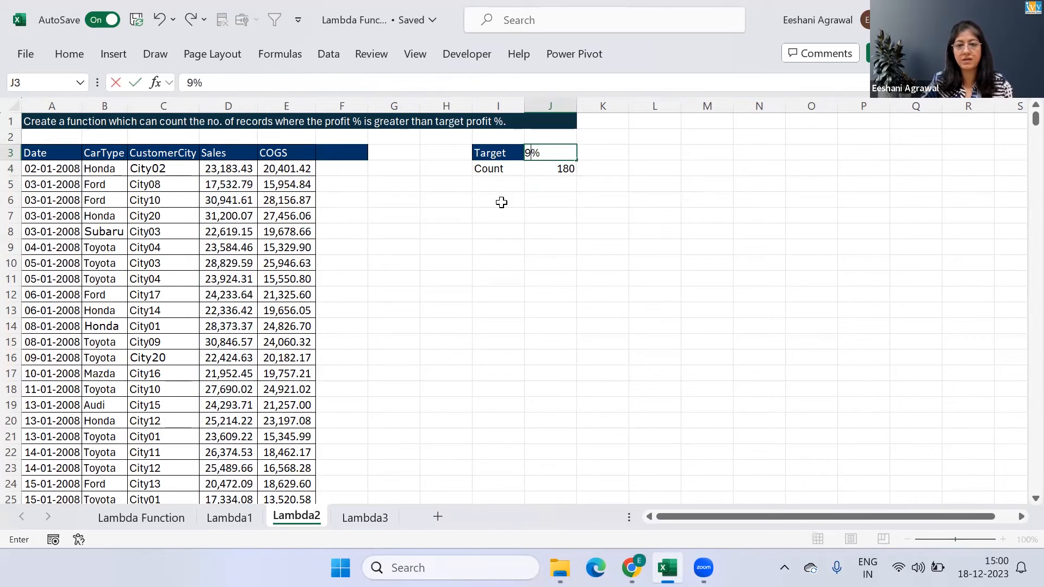
{"action": "key", "text": "Return"}
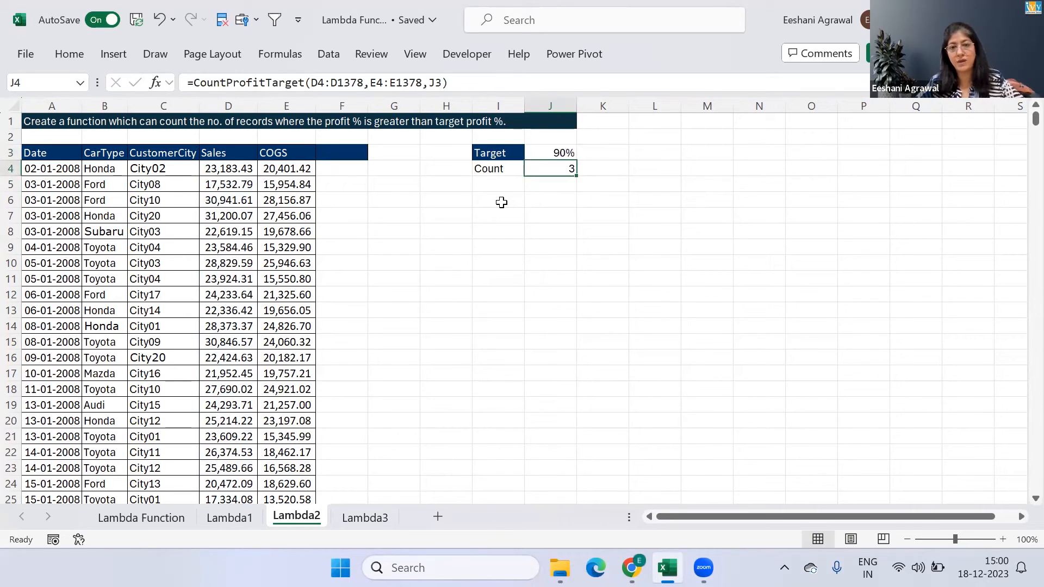
{"action": "key", "text": "Up"}
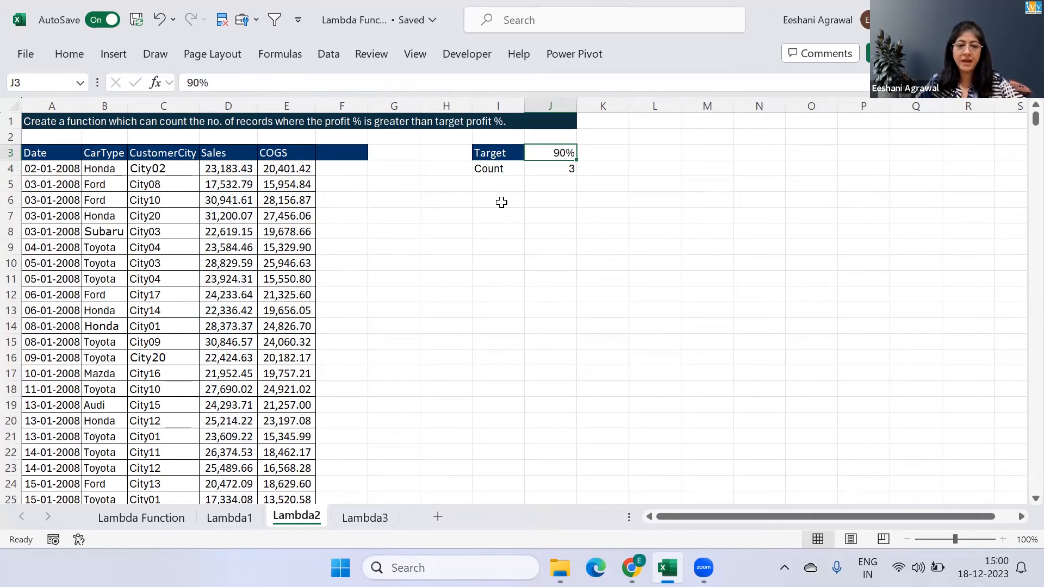
Switch to the Lambda3 worksheet
{"action": "left_click", "coordinate": [360, 518]}
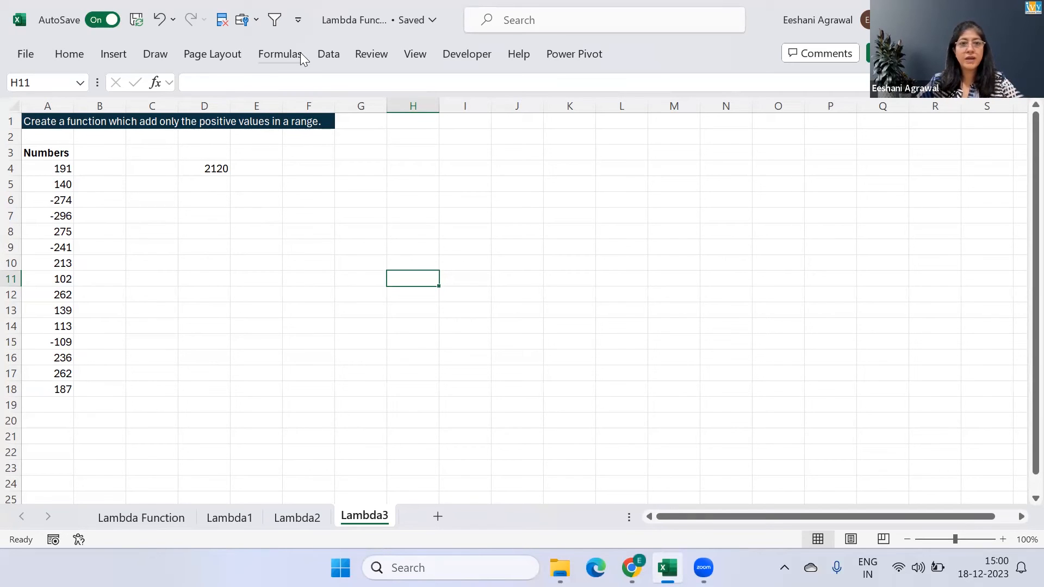
{"action": "left_click", "coordinate": [279, 53]}
Enter a SumPositive formula over the range A4:A18 in cell D5 and reselect that cell
{"action": "left_click", "coordinate": [213, 187]}
{"action": "left_click", "coordinate": [213, 187]}
{"action": "type", "text": "=sum"}
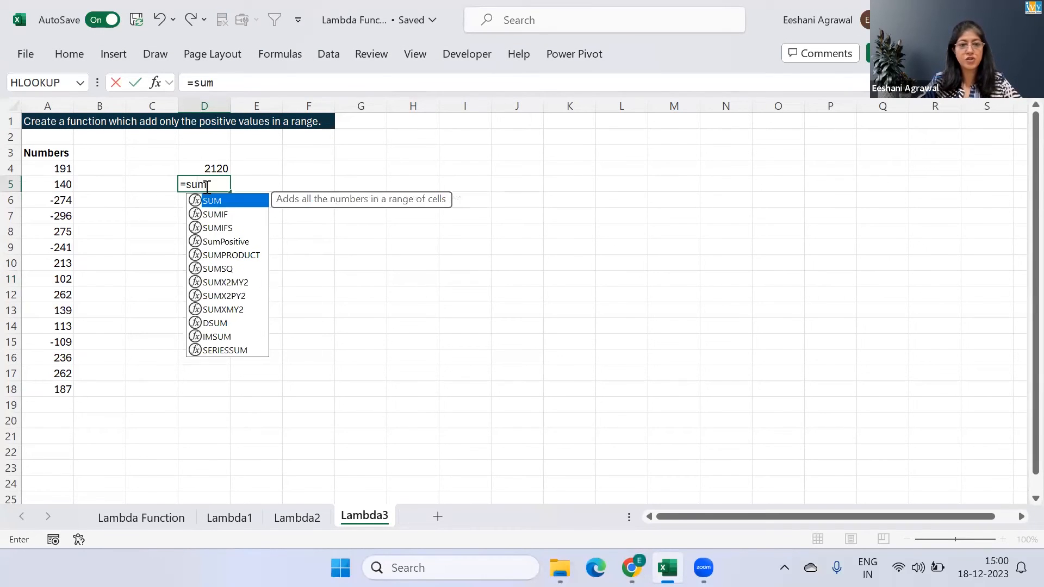
{"action": "key", "text": "Down"}
{"action": "key", "text": "Down"}
{"action": "key", "text": "Down"}
{"action": "key", "text": "Tab"}
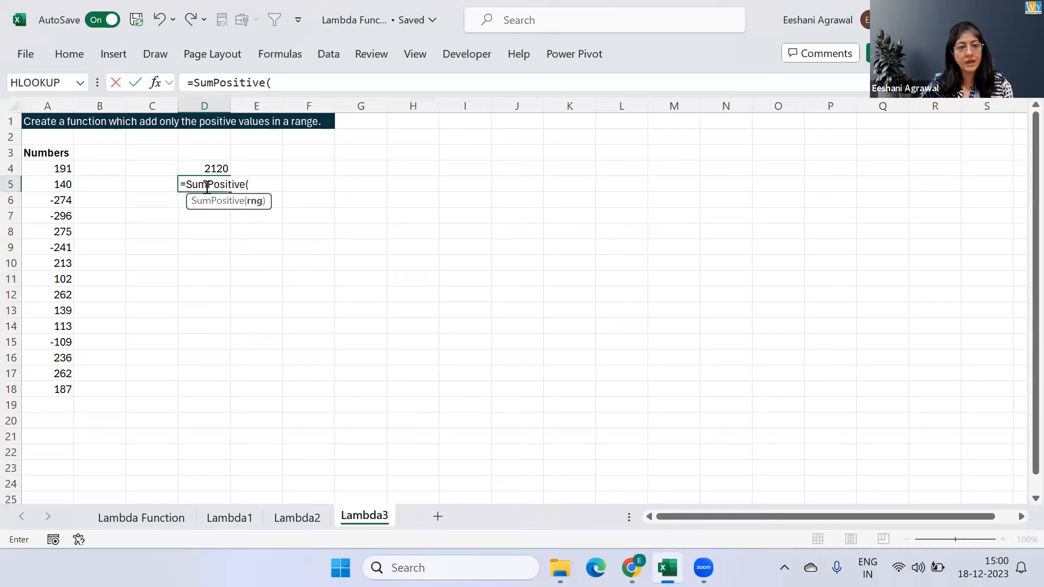
{"action": "key", "text": "Left"}
{"action": "key", "text": "Left"}
{"action": "key", "text": "Left"}
{"action": "key", "text": "Up"}
{"action": "key", "text": "ctrl+shift+Down"}
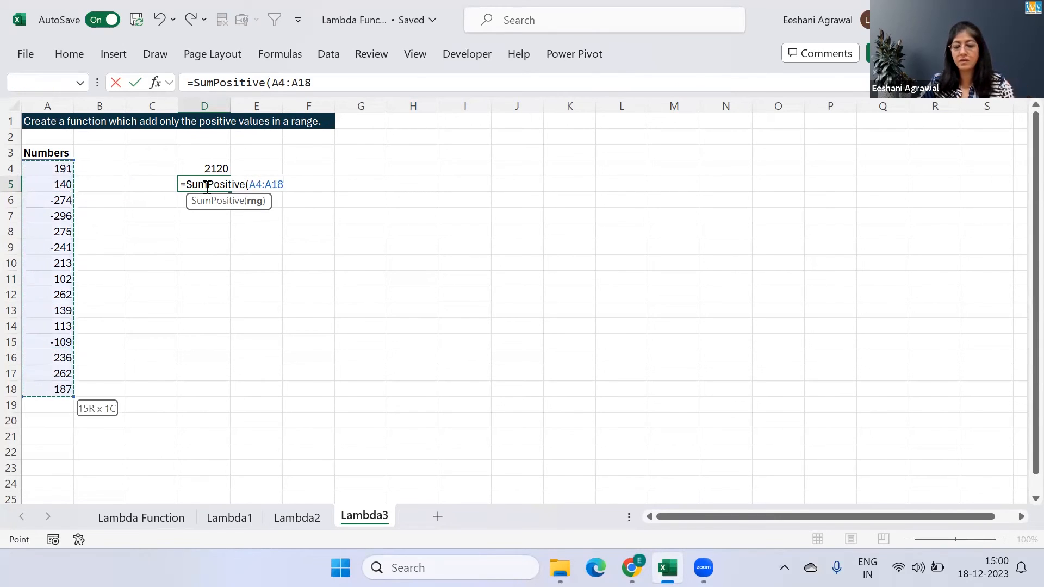
{"action": "key", "text": "Return"}
{"action": "left_click", "coordinate": [206, 187]}
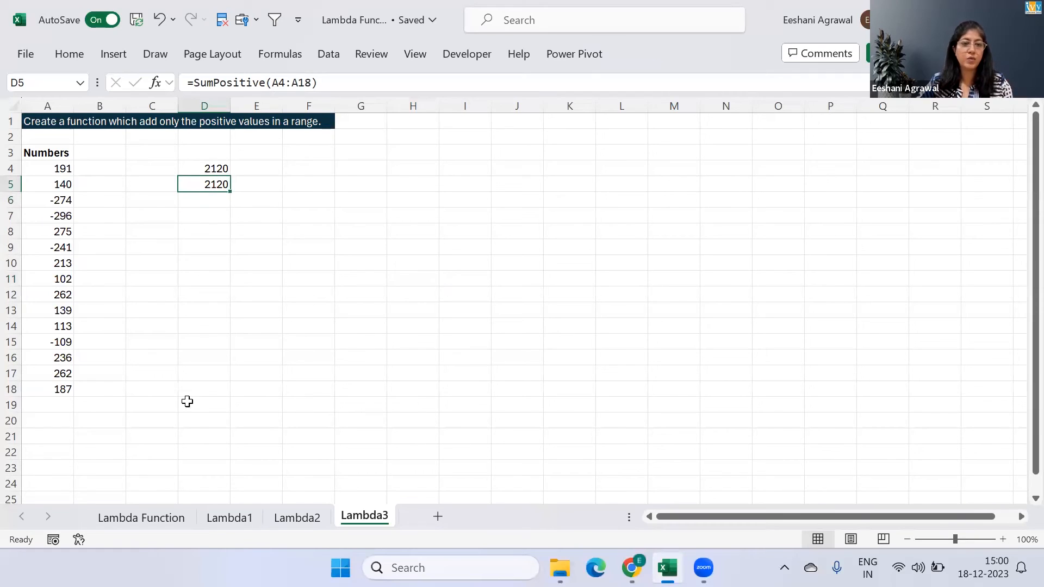
Filter the Numbers column to values greater than or equal to 0 and select the visible numbers to check their sum
{"action": "left_click", "coordinate": [57, 153]}
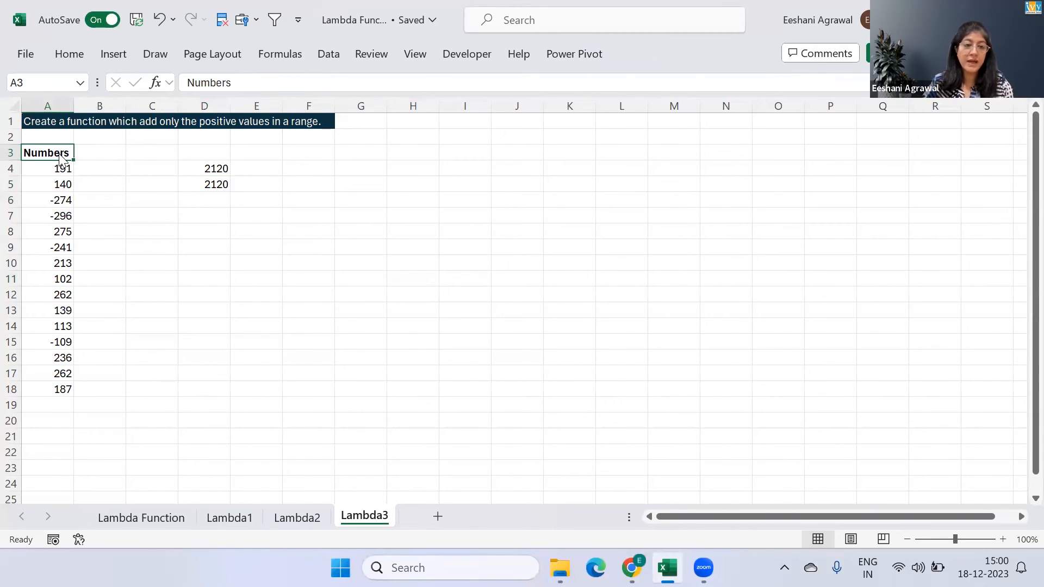
{"action": "key", "text": "ctrl+shift+l"}
{"action": "left_click", "coordinate": [63, 153]}
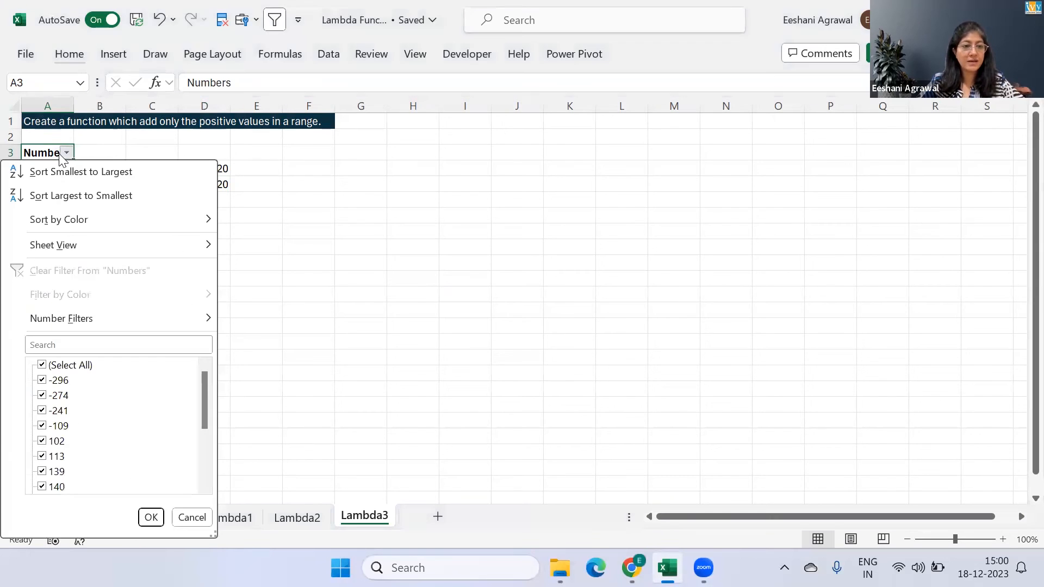
{"action": "key", "text": "f"}
{"action": "key", "text": "Down"}
{"action": "key", "text": "Down"}
{"action": "key", "text": "Down"}
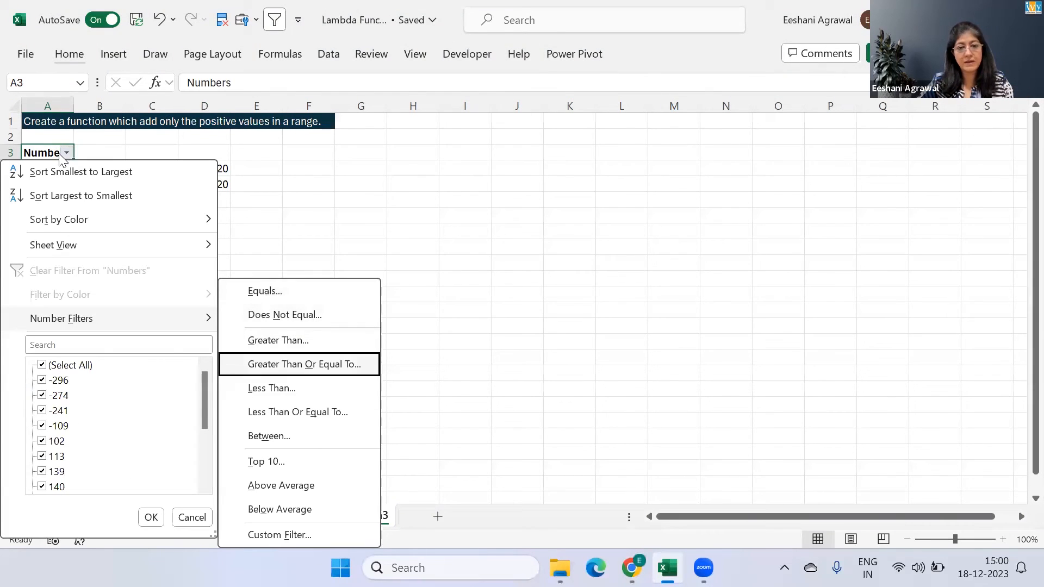
{"action": "key", "text": "Return"}
{"action": "type", "text": "0"}
{"action": "key", "text": "Return"}
{"action": "key", "text": "Down"}
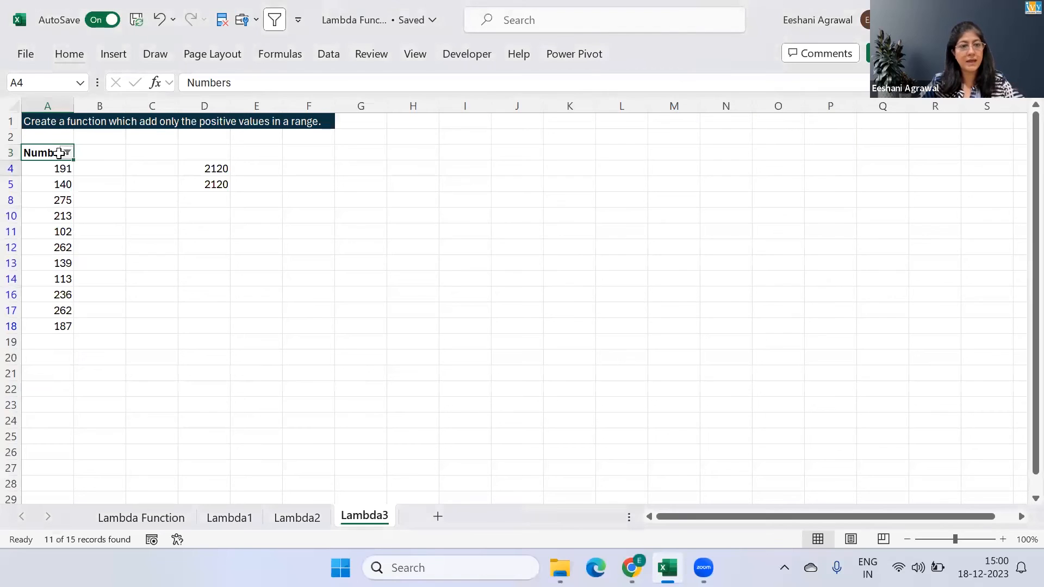
{"action": "key", "text": "ctrl+shift+Down"}
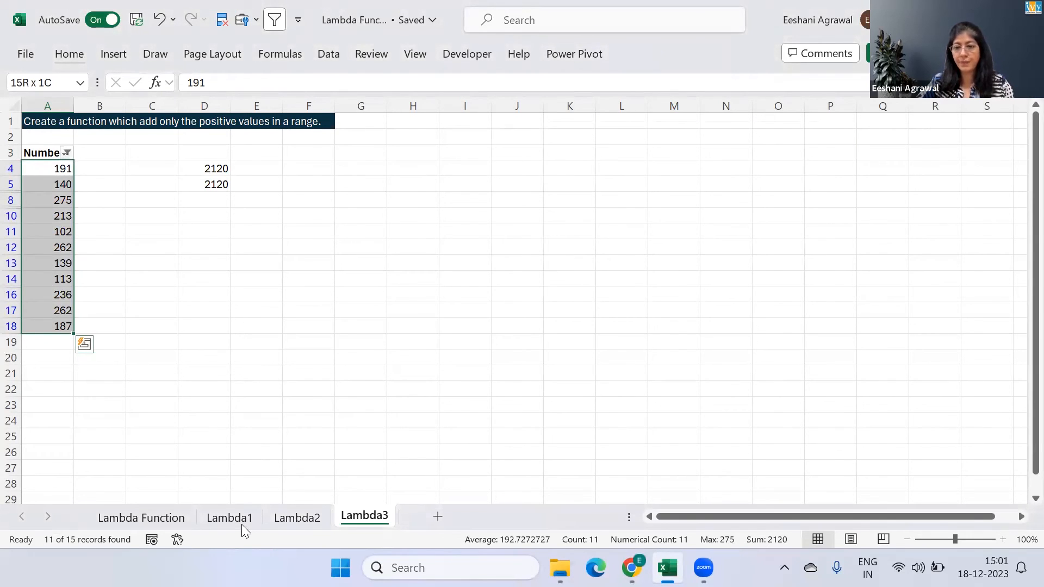
{"action": "key", "text": "alt+Tab"}
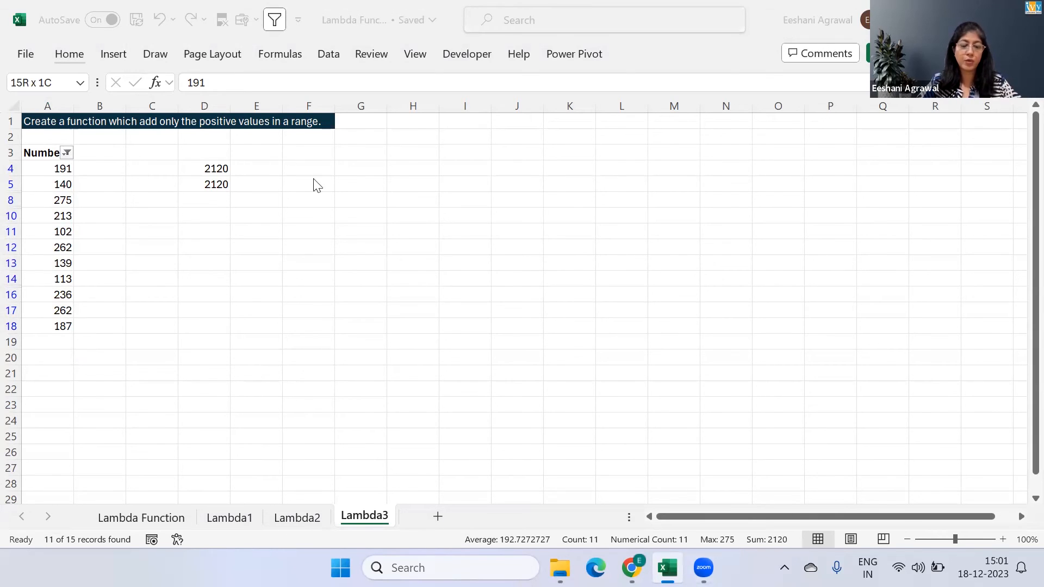
Clear the Numbers column's filter and turn filtering off for the list
{"action": "left_click", "coordinate": [62, 179]}
{"action": "key", "text": "alt"}
{"action": "key", "text": "a"}
{"action": "key", "text": "c"}
{"action": "key", "text": "alt"}
{"action": "key", "text": "a"}
{"action": "key", "text": "t"}
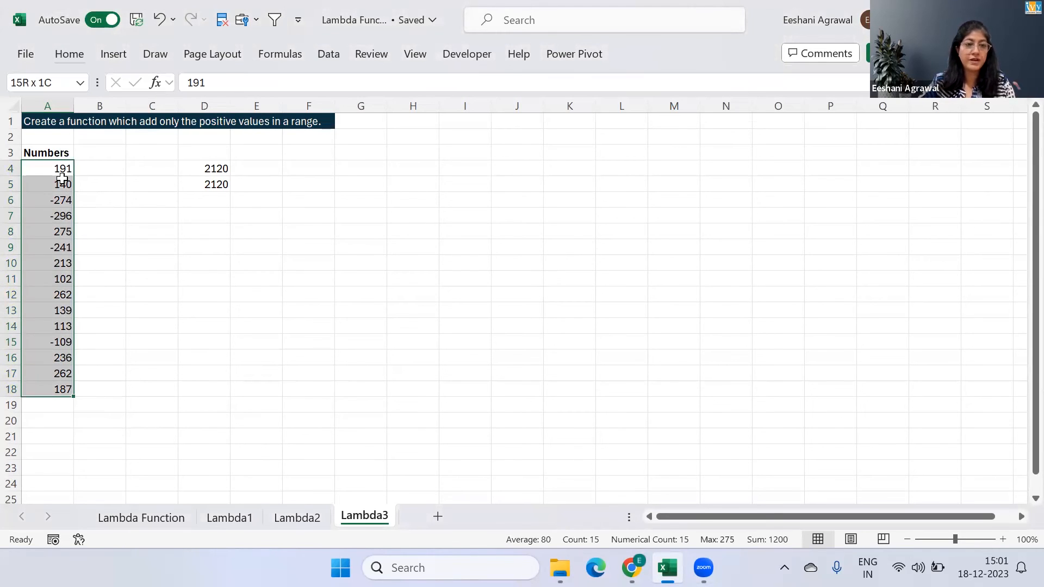
{"action": "key", "text": "Up"}
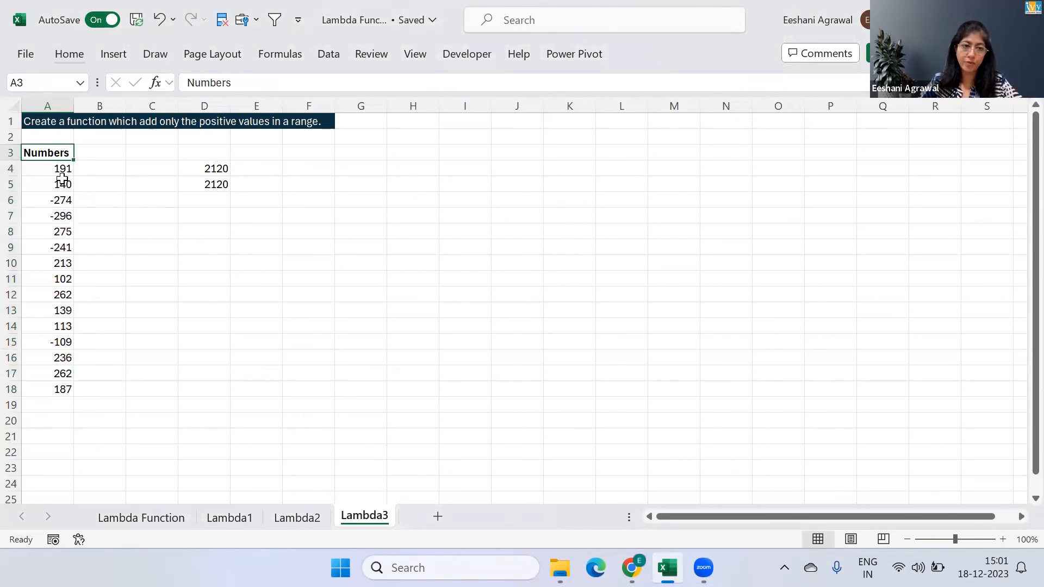
Delete the existing SumPositive defined name from the workbook and return to the sheet
{"action": "key", "text": "Right"}
{"action": "key", "text": "Right"}
{"action": "left_click", "coordinate": [265, 56]}
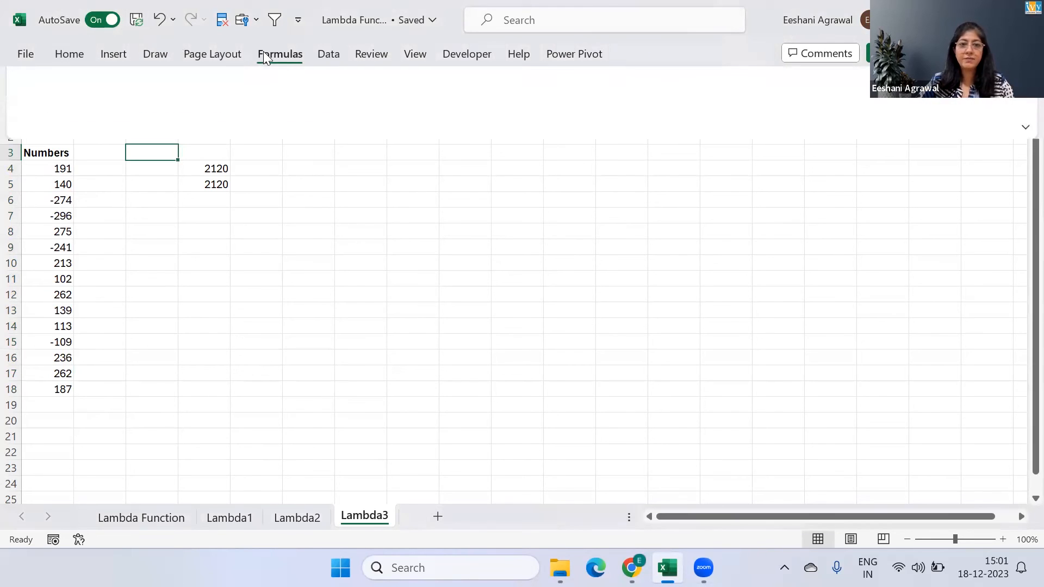
{"action": "left_click", "coordinate": [540, 111]}
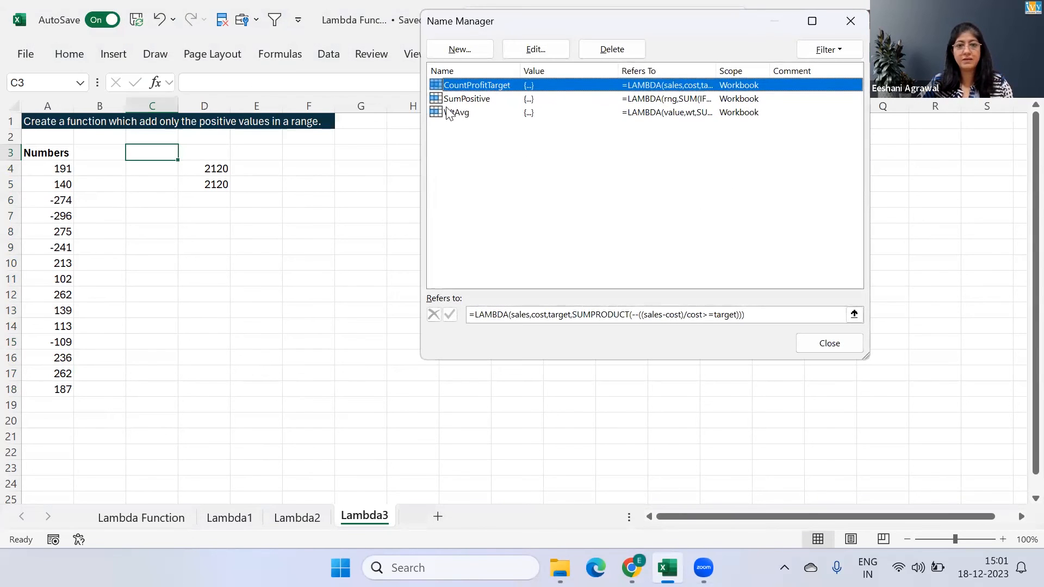
{"action": "left_click", "coordinate": [459, 100]}
{"action": "left_click", "coordinate": [607, 51]}
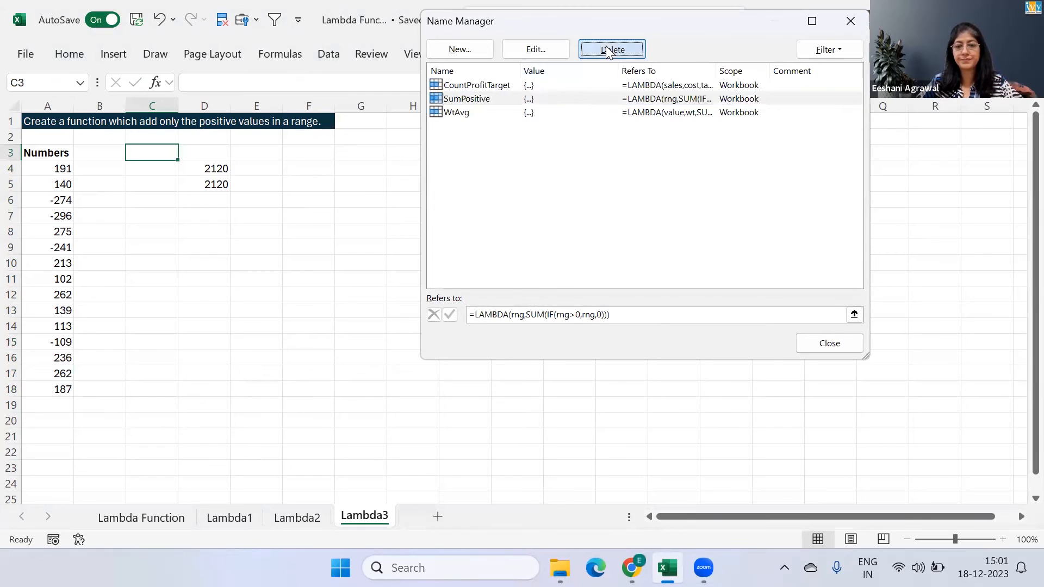
{"action": "left_click", "coordinate": [684, 226]}
{"action": "left_click", "coordinate": [833, 344]}
Clear the old SumPositive formulas from cells D4:D5
{"action": "left_click", "coordinate": [207, 159]}
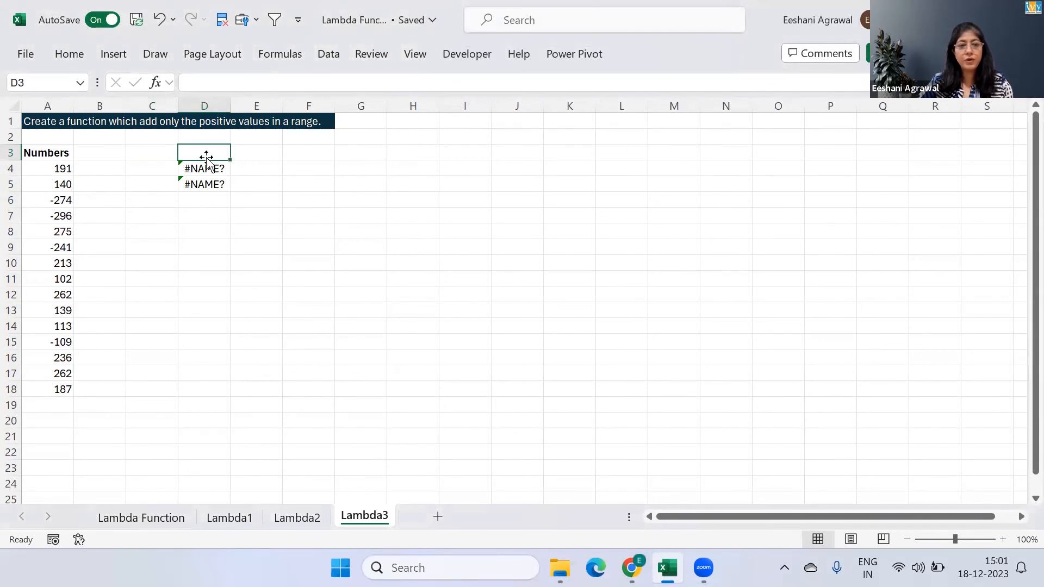
{"action": "key", "text": "Down"}
{"action": "key", "text": "shift+Down"}
{"action": "key", "text": "Delete"}
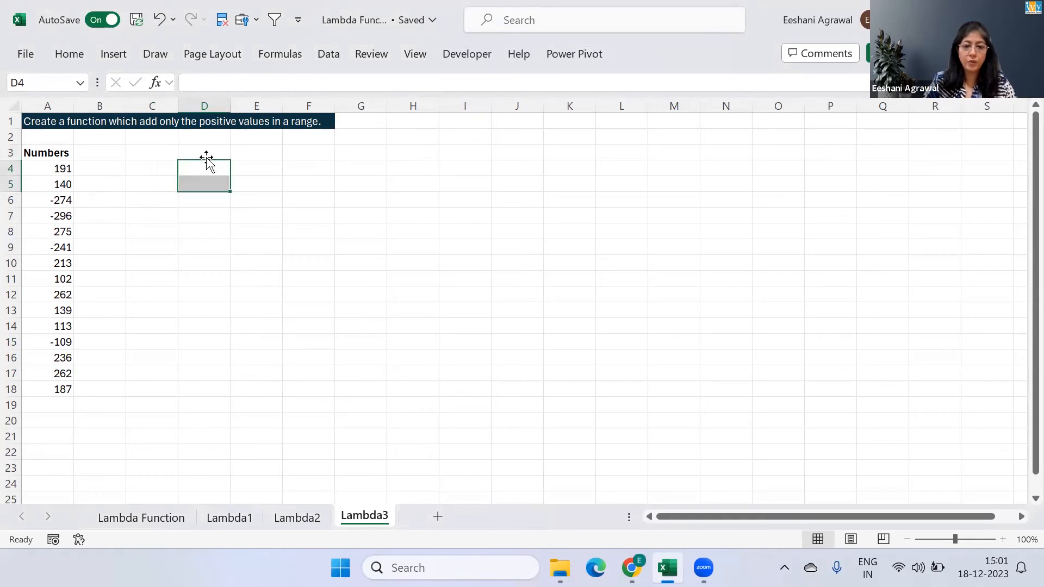
Begin a LAMBDA formula in cell D4 with the parameter rng and a SUM function as its calculation
{"action": "left_click", "coordinate": [207, 158]}
{"action": "key", "text": "Down"}
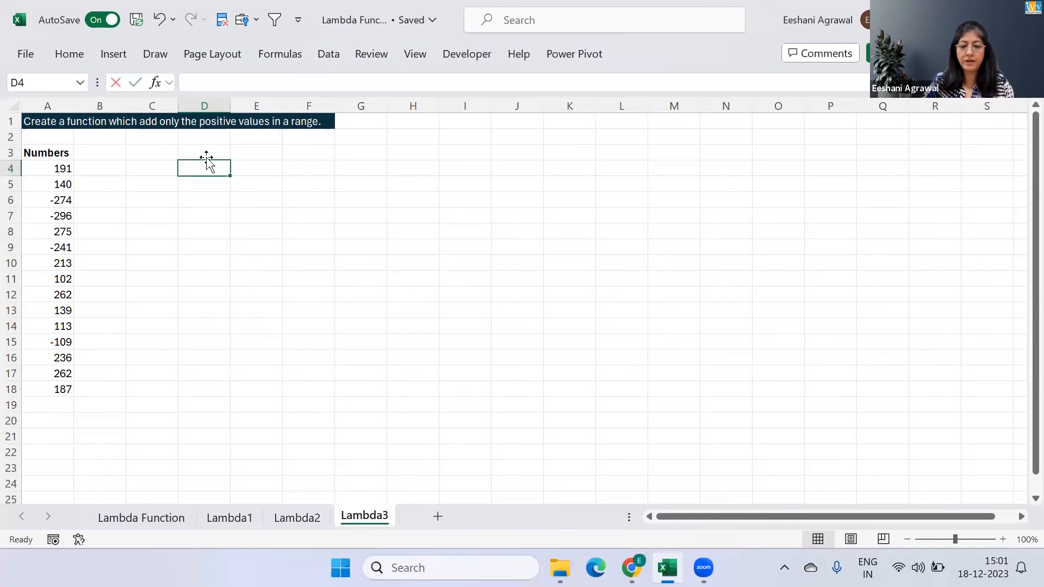
{"action": "type", "text": "=l"}
{"action": "key", "text": "Tab"}
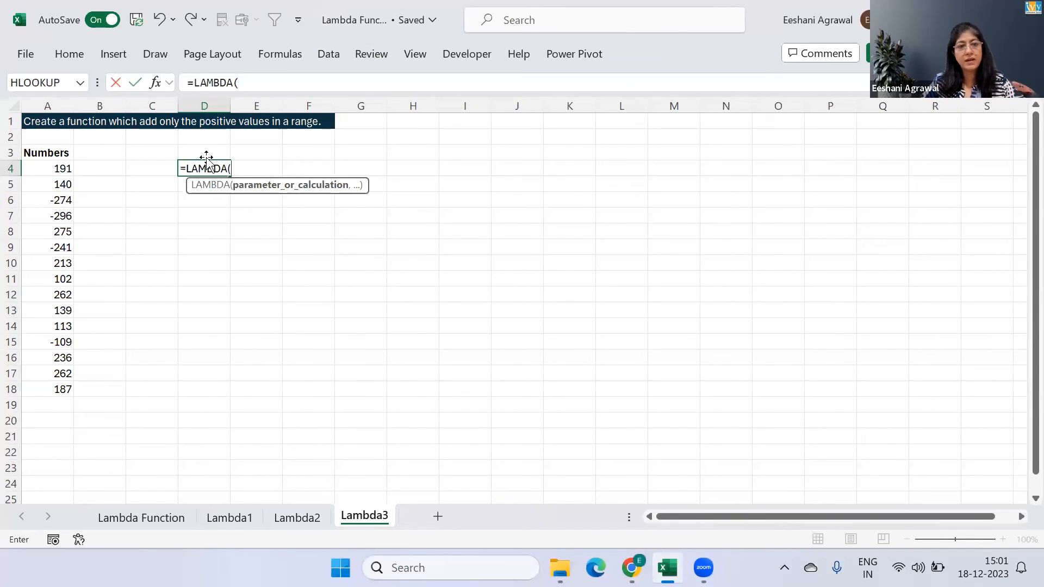
{"action": "type", "text": "rng"}
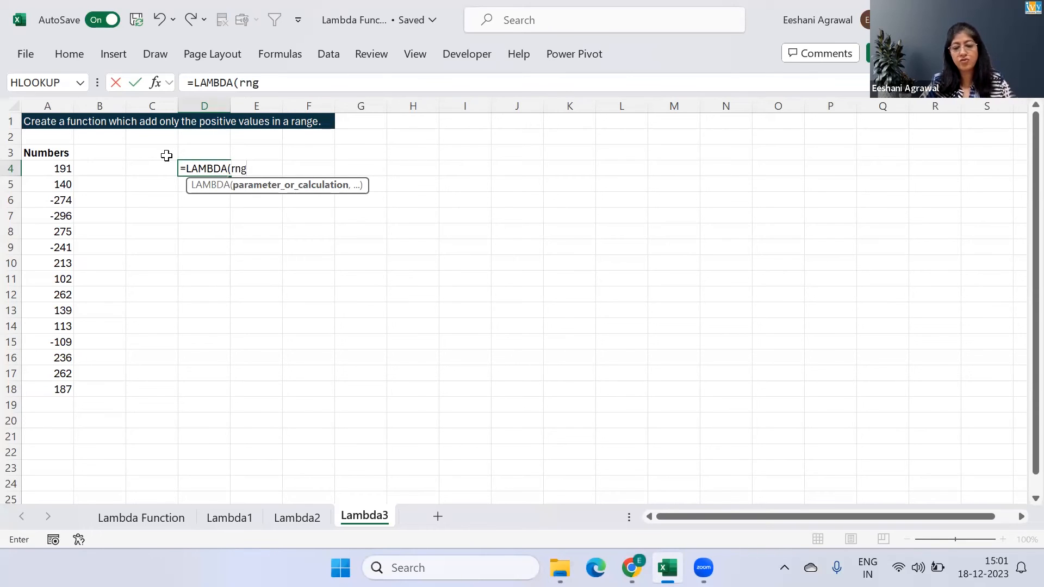
{"action": "type", "text": ","}
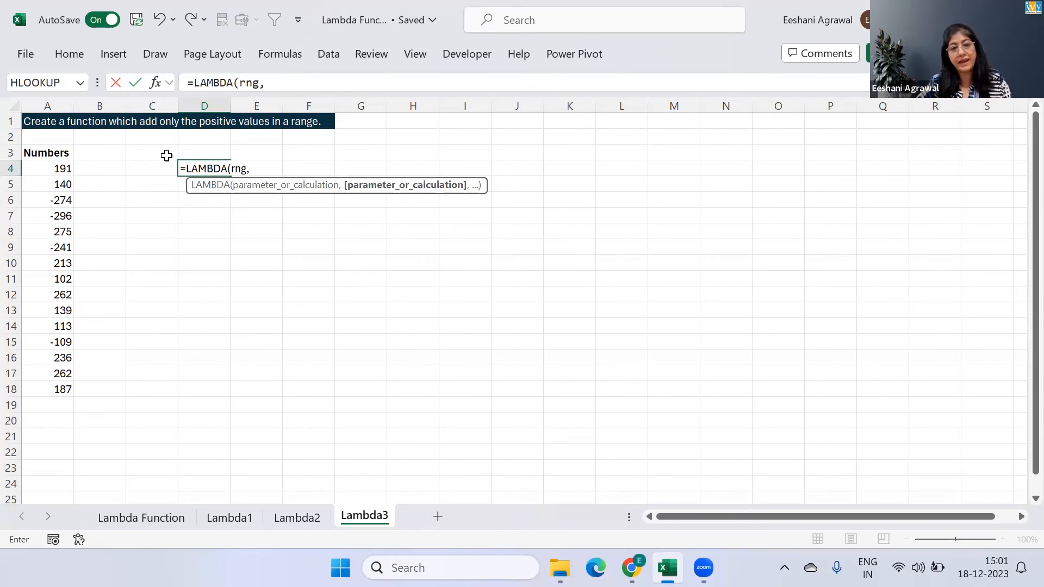
{"action": "type", "text": "sum"}
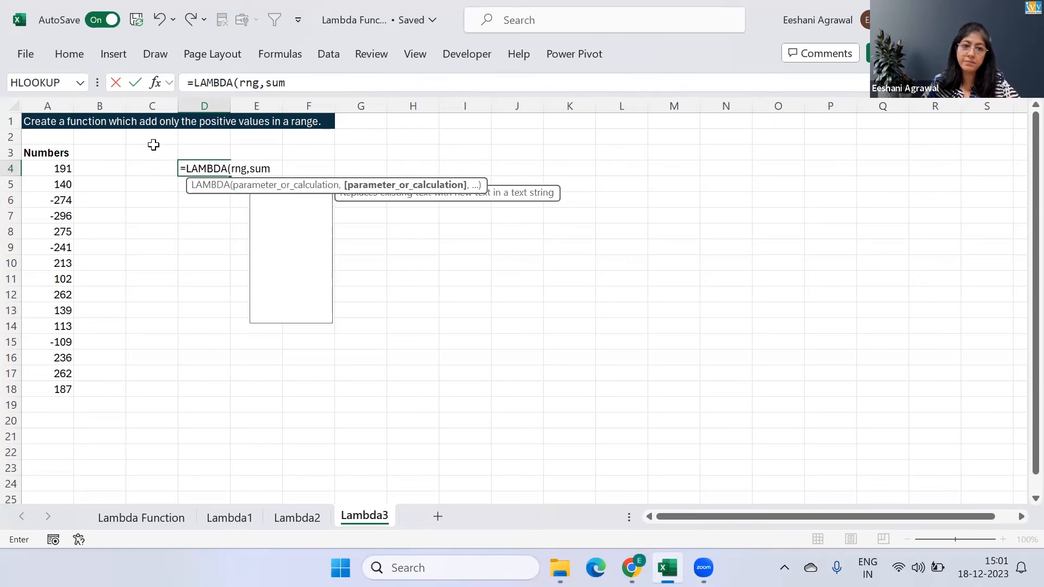
{"action": "key", "text": "Tab"}
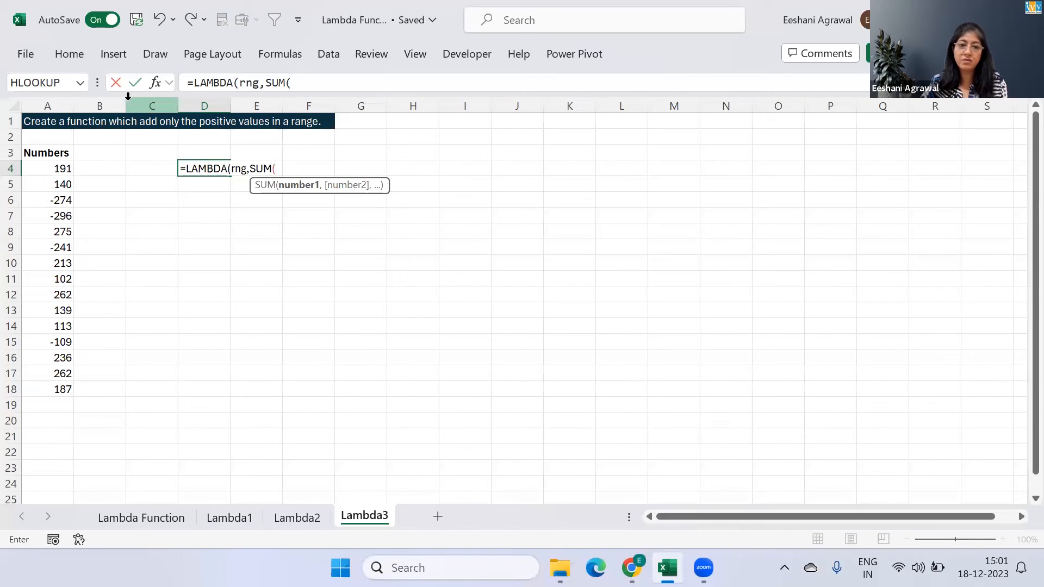
Fill the SUM with IF(rng>0,rng,0) and close the LAMBDA definition
{"action": "type", "text": "if"}
{"action": "key", "text": "Tab"}
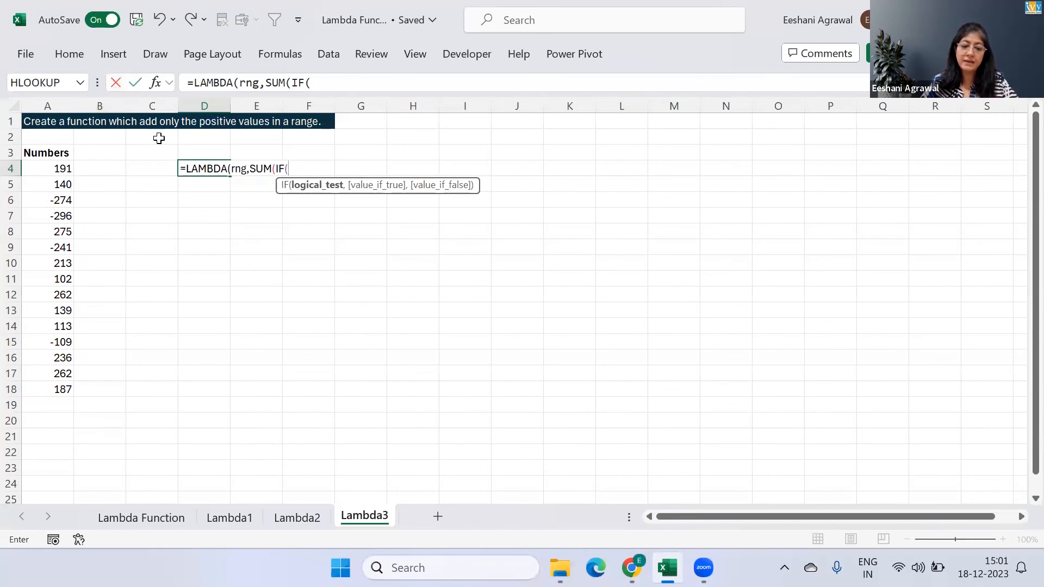
{"action": "type", "text": "rng"}
{"action": "key", "text": "Tab"}
{"action": "type", "text": ">0"}
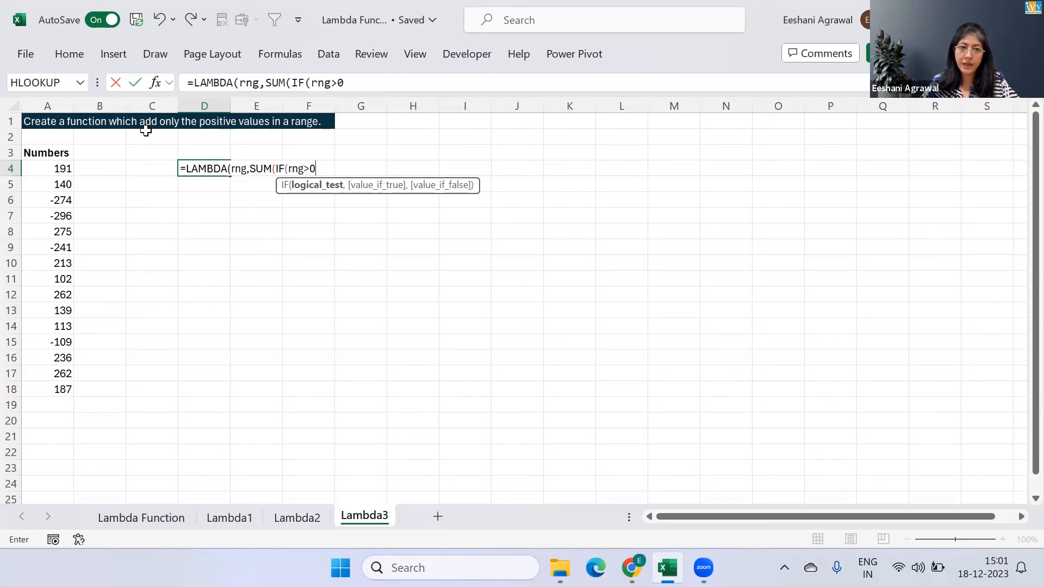
{"action": "type", "text": ",rng,"}
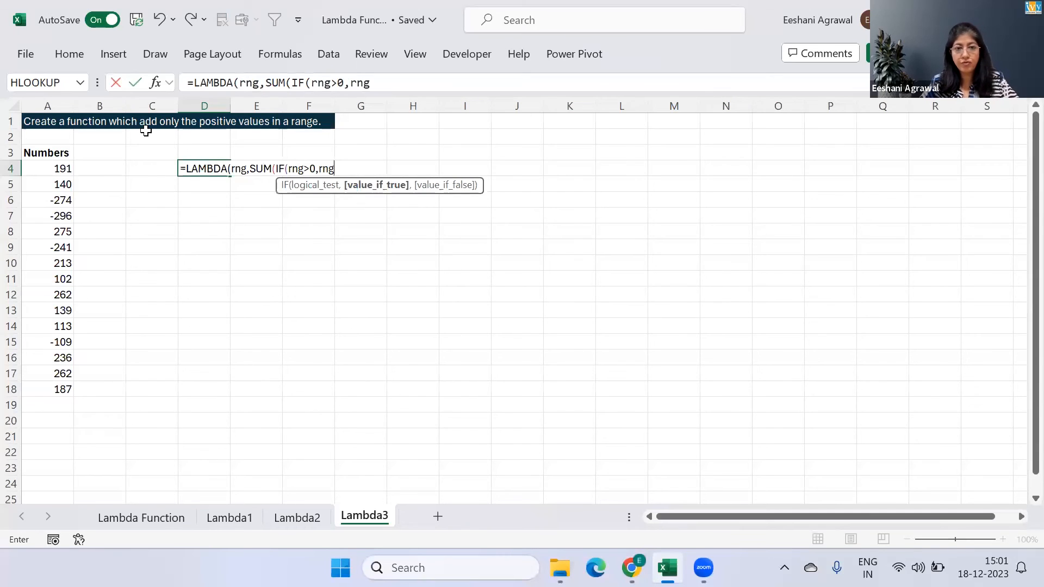
{"action": "type", "text": "0"}
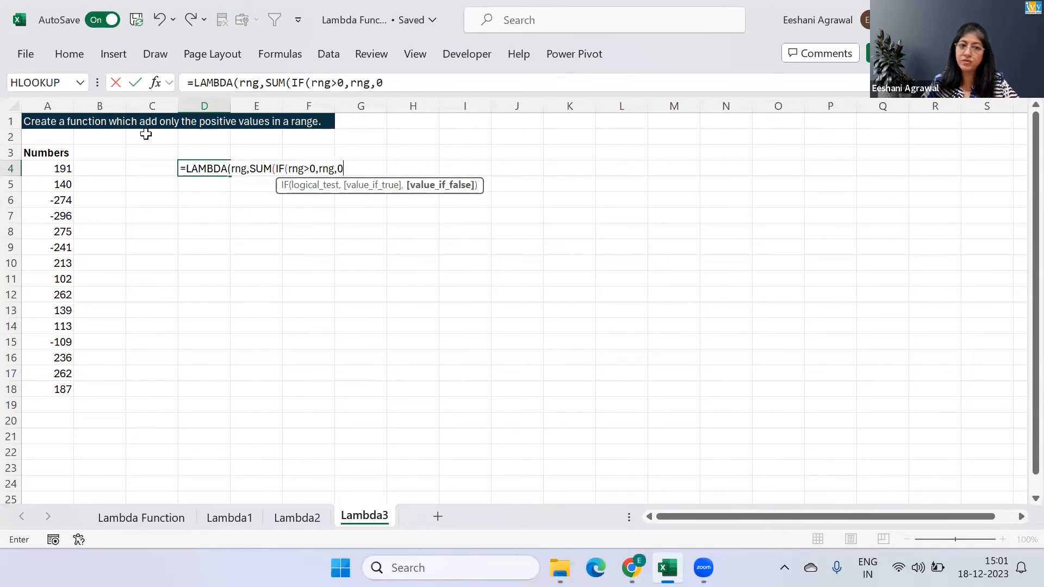
{"action": "type", "text": ")"}
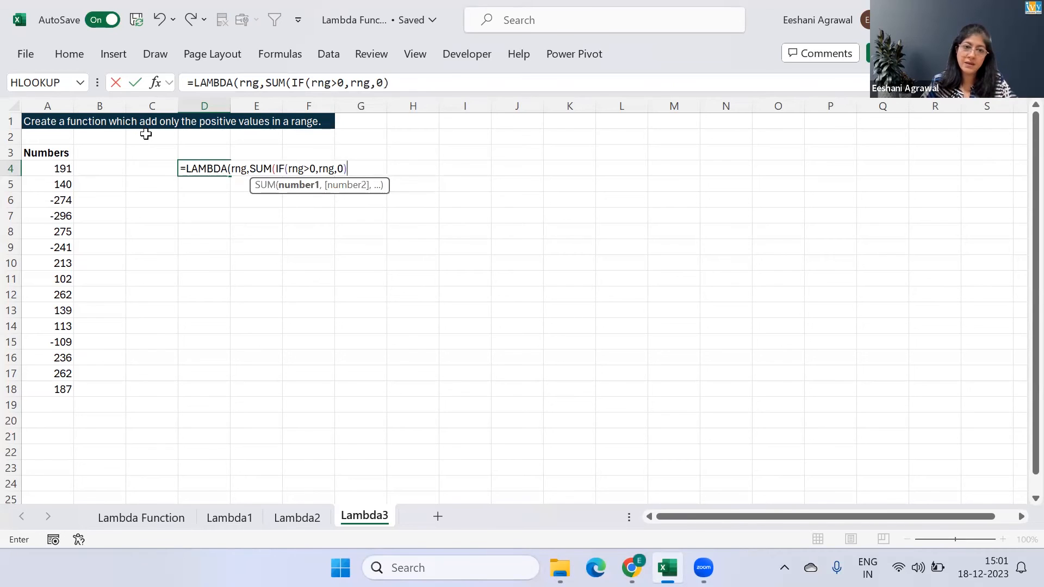
{"action": "type", "text": ")"}
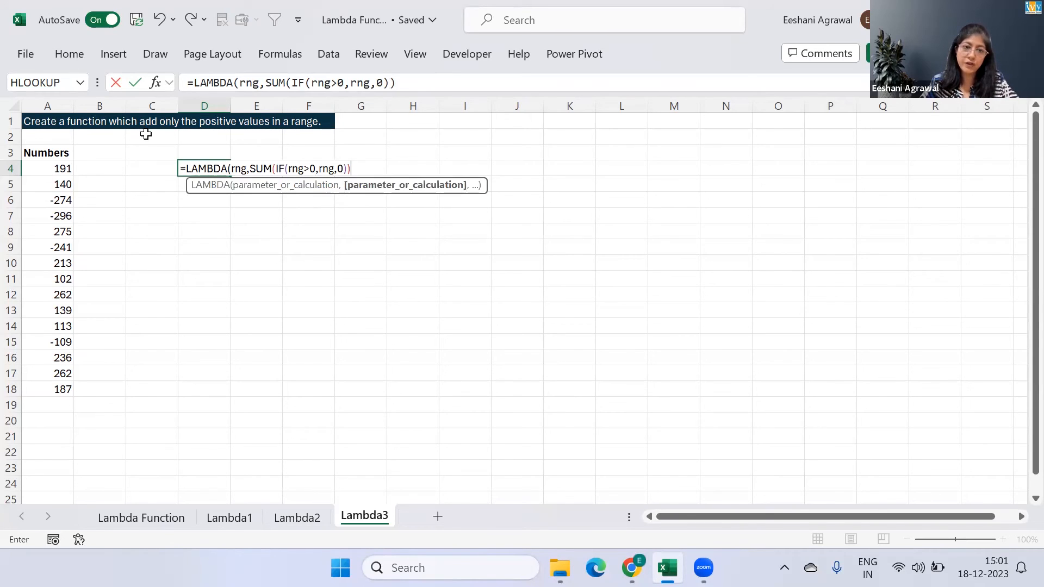
{"action": "type", "text": ")("}
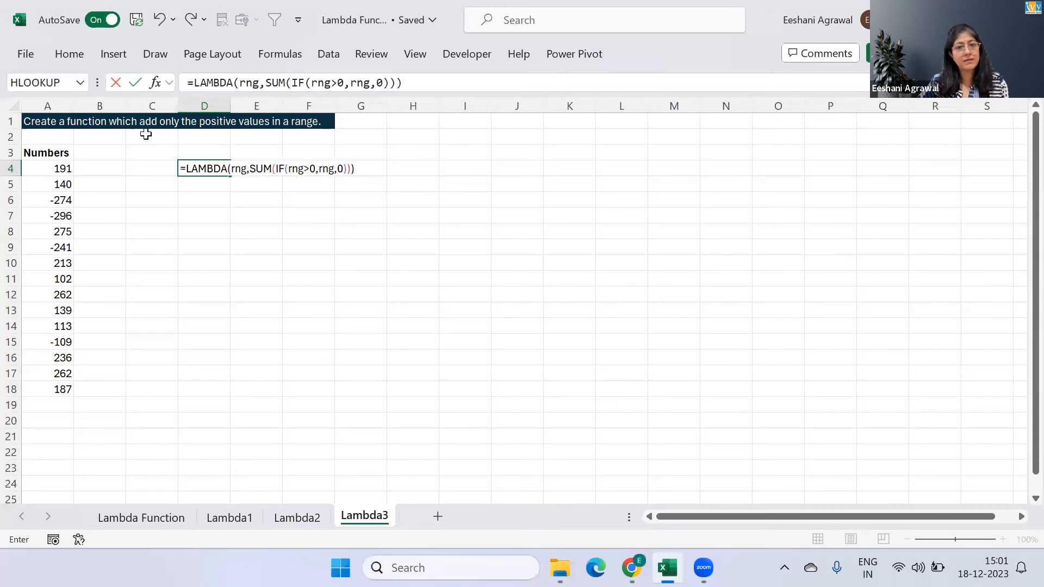
Test the LAMBDA by passing it the range A4:A18 and enter the formula in D4
{"action": "left_click", "coordinate": [48, 169]}
{"action": "key", "text": "ctrl+shift+Down"}
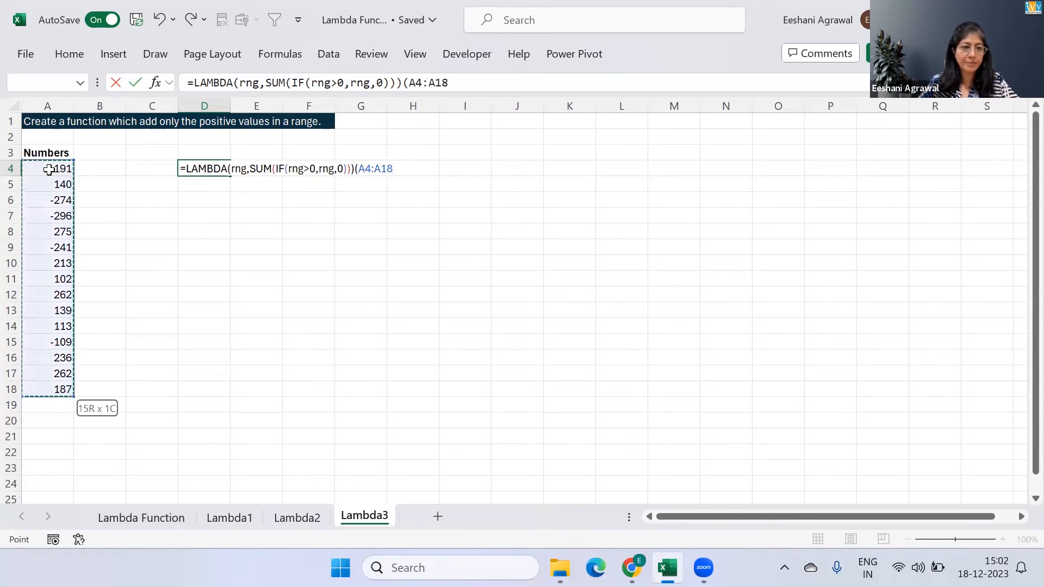
{"action": "type", "text": ")"}
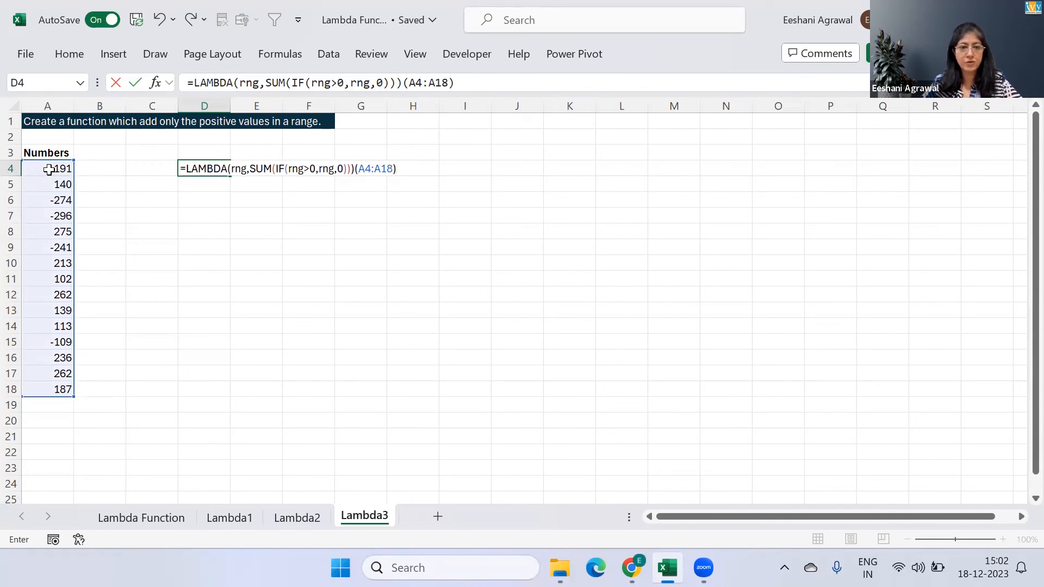
{"action": "key", "text": "Return"}
{"action": "key", "text": "Up"}
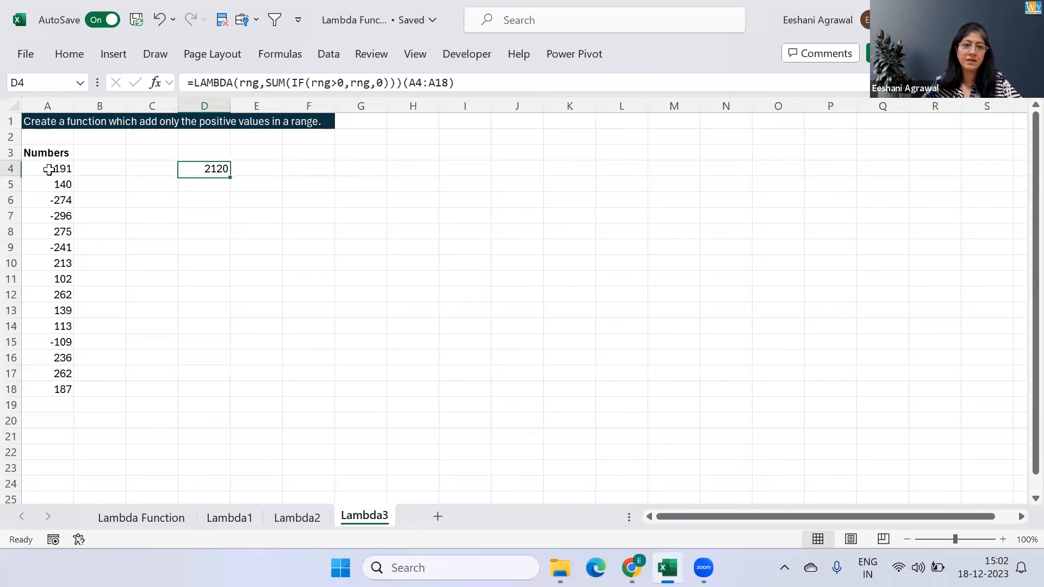
Remove the (A4:A18) test argument from D4's formula and copy the remaining LAMBDA text
{"action": "key", "text": "BackSpace"}
{"action": "key", "text": "BackSpace"}
{"action": "key", "text": "BackSpace"}
{"action": "key", "text": "BackSpace"}
{"action": "key", "text": "BackSpace"}
{"action": "key", "text": "BackSpace"}
{"action": "key", "text": "BackSpace"}
{"action": "key", "text": "BackSpace"}
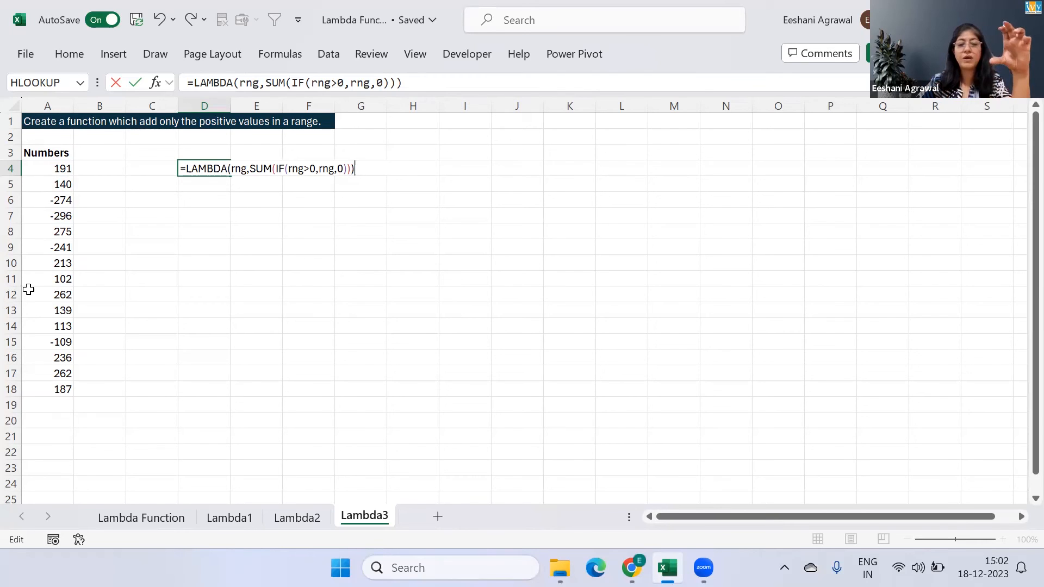
{"action": "key", "text": "shift+Left"}
{"action": "key", "text": "shift+Left"}
{"action": "key", "text": "shift+Left"}
{"action": "key", "text": "shift+Left"}
{"action": "key", "text": "shift+Left"}
{"action": "key", "text": "shift+Left"}
{"action": "key", "text": "shift+Left"}
{"action": "key", "text": "shift+Left"}
{"action": "key", "text": "shift+Left"}
{"action": "key", "text": "shift+Left"}
{"action": "key", "text": "shift+Left"}
{"action": "key", "text": "shift+Left"}
{"action": "key", "text": "shift+Left"}
{"action": "key", "text": "shift+Left"}
{"action": "key", "text": "shift+Left"}
{"action": "key", "text": "shift+Left"}
{"action": "key", "text": "shift+Left"}
{"action": "key", "text": "shift+Left"}
{"action": "key", "text": "shift+Left"}
{"action": "key", "text": "shift+Left"}
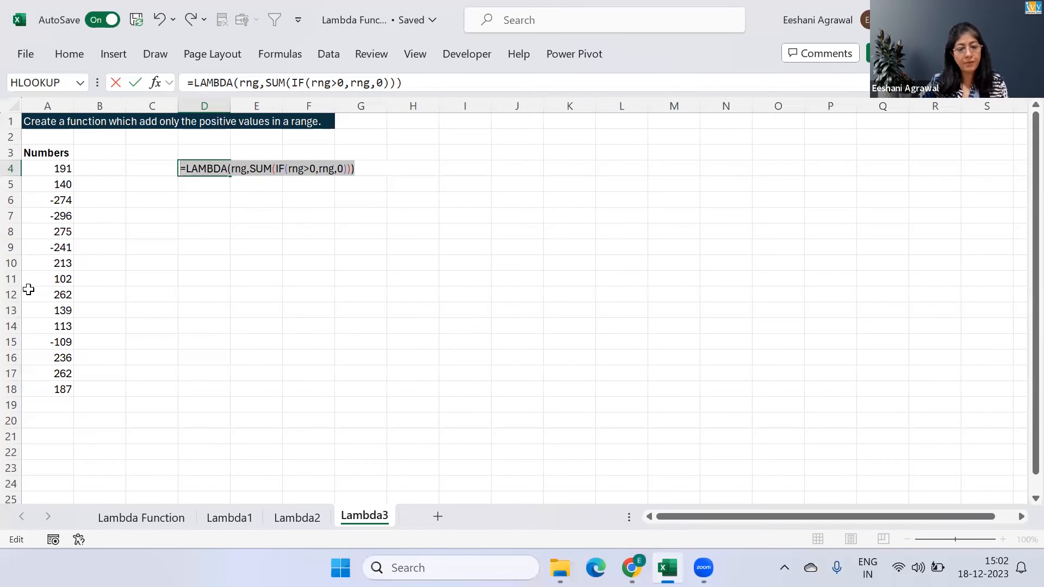
{"action": "key", "text": "Return"}
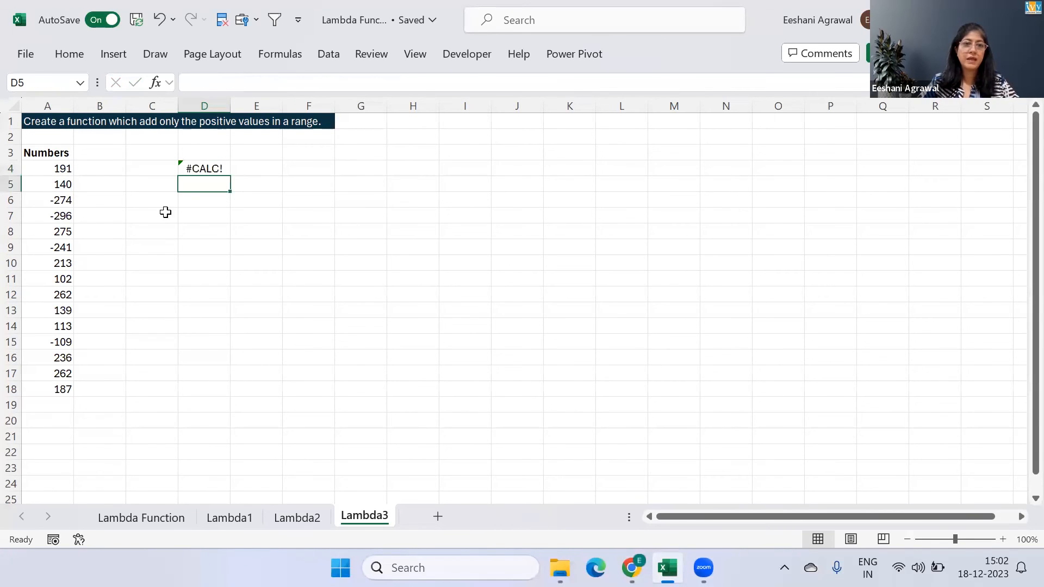
Define a workbook-scoped name SumPositive that refers to =LAMBDA(rng,SUM(IF(rng>0,rng,0)))
{"action": "left_click", "coordinate": [282, 54]}
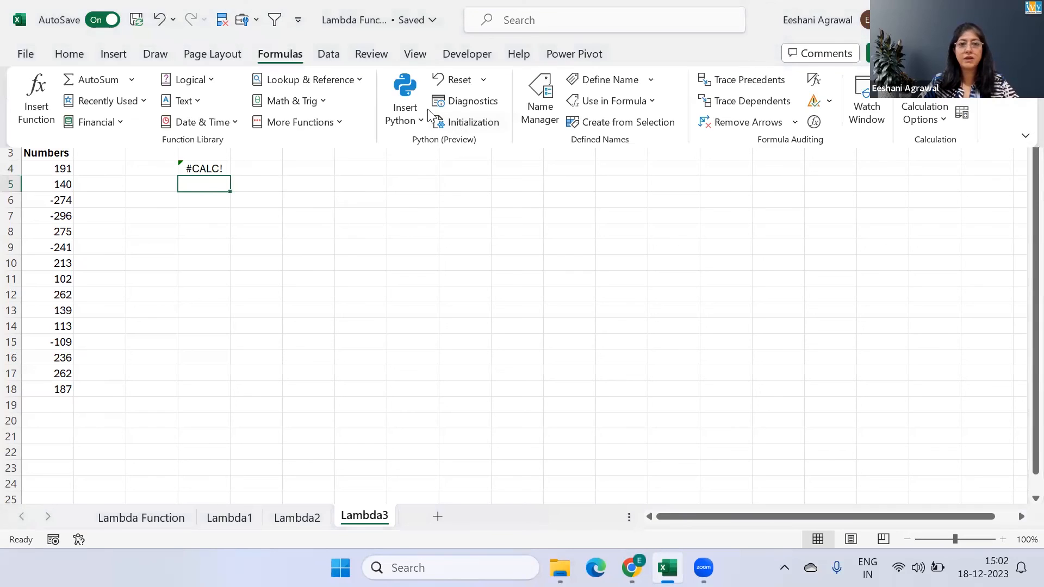
{"action": "left_click", "coordinate": [521, 91]}
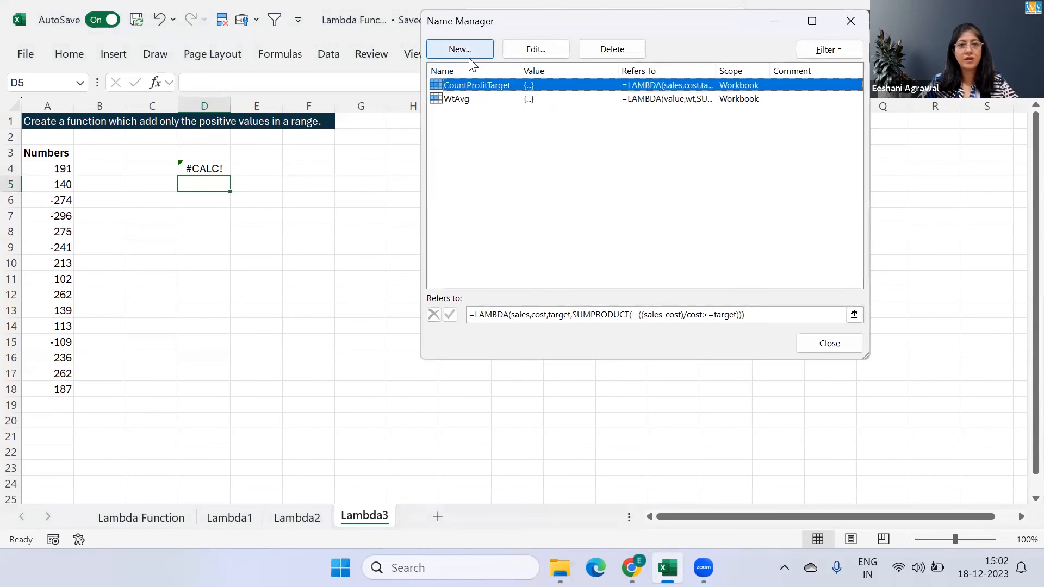
{"action": "left_click", "coordinate": [470, 58]}
{"action": "type", "text": "SumPositive"}
{"action": "key", "text": "Tab"}
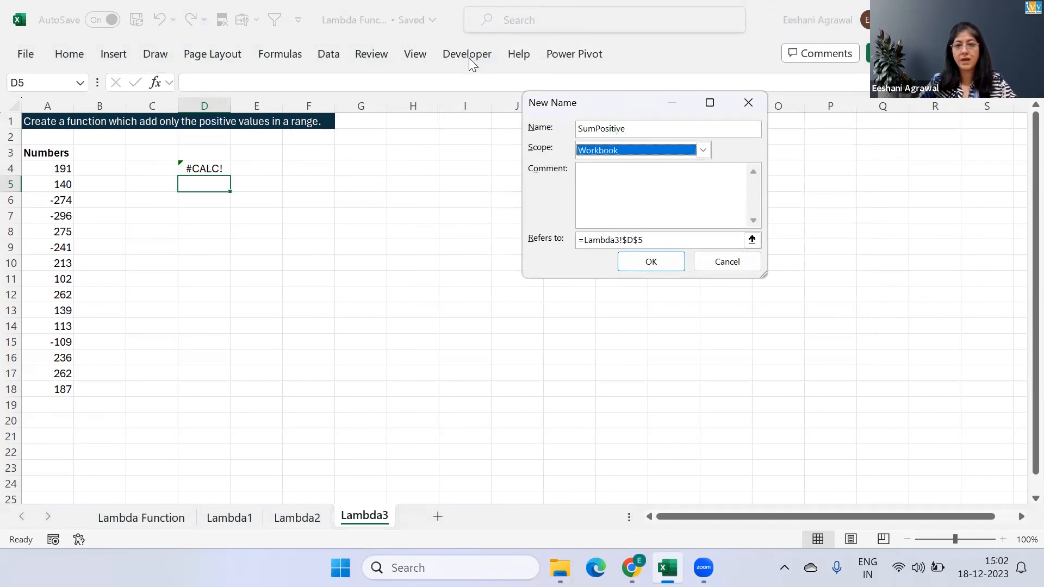
{"action": "key", "text": "Tab"}
{"action": "key", "text": "Tab"}
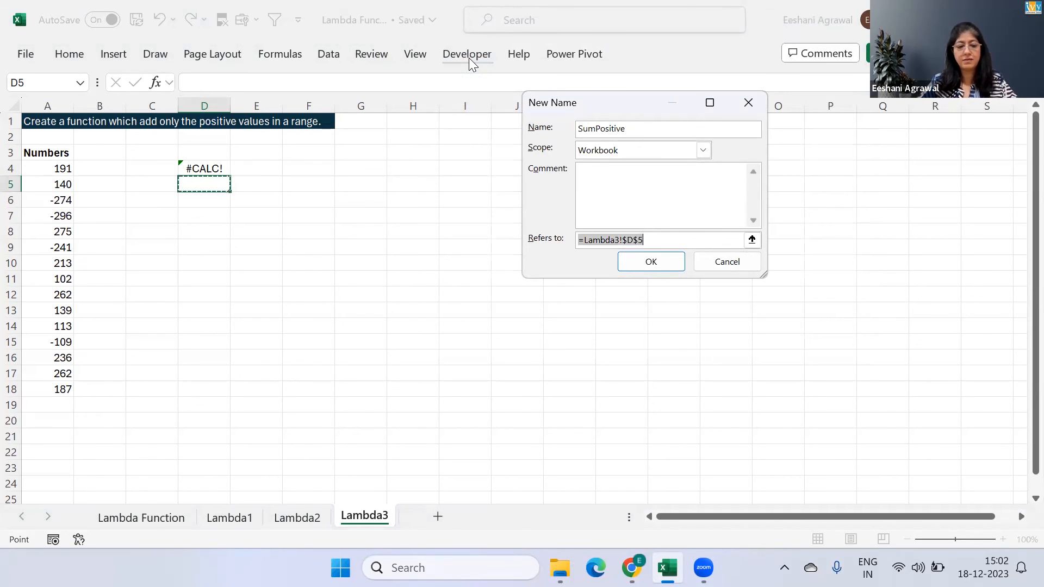
{"action": "key", "text": "ctrl+v"}
{"action": "key", "text": "Tab"}
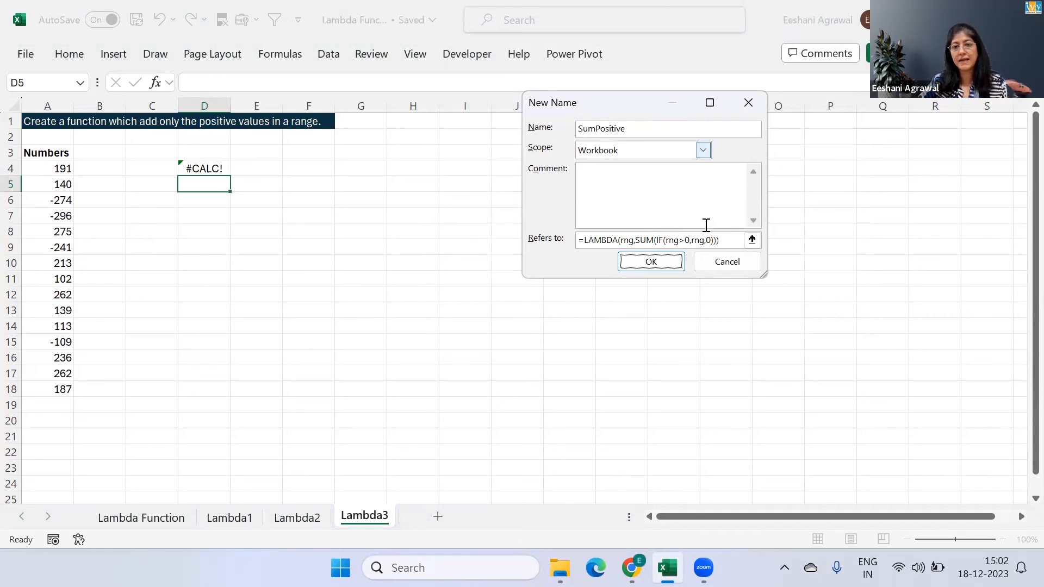
{"action": "left_click", "coordinate": [666, 258]}
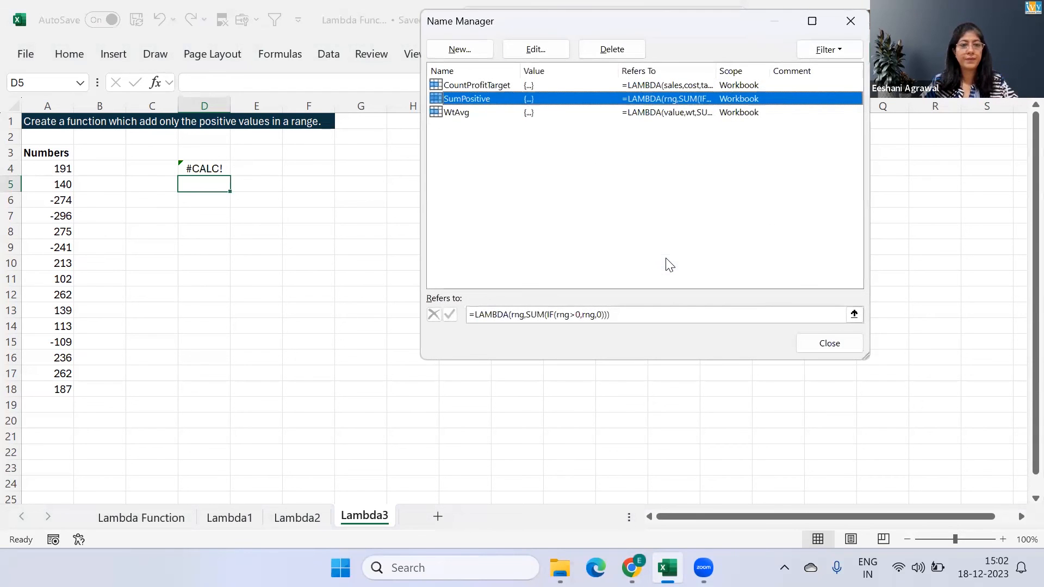
{"action": "left_click", "coordinate": [827, 343]}
Replace D4's formula with =SumPositive(A4:A18)
{"action": "left_click", "coordinate": [201, 170]}
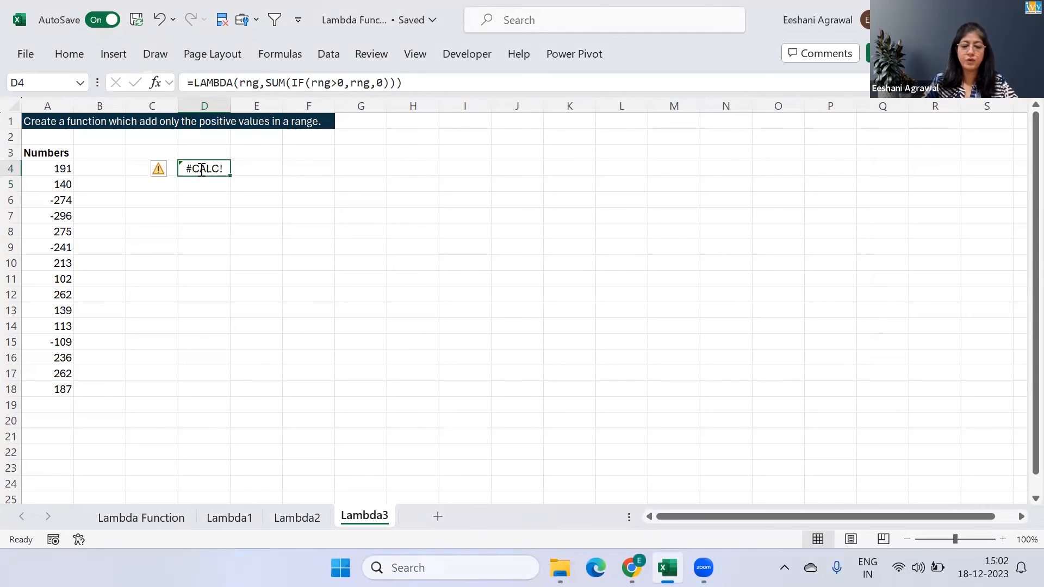
{"action": "type", "text": "=sum"}
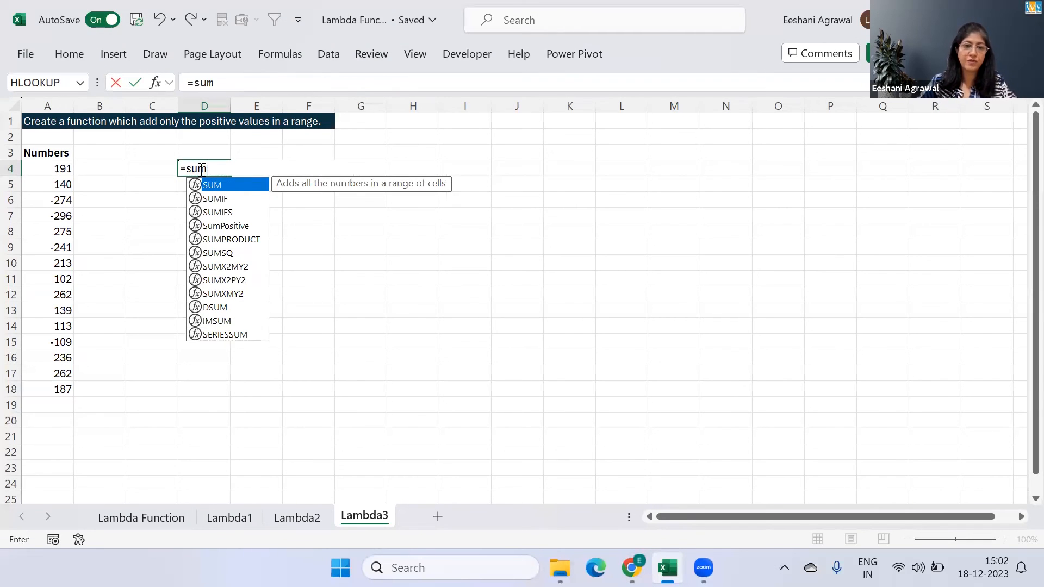
{"action": "key", "text": "Down"}
{"action": "key", "text": "Down"}
{"action": "key", "text": "Down"}
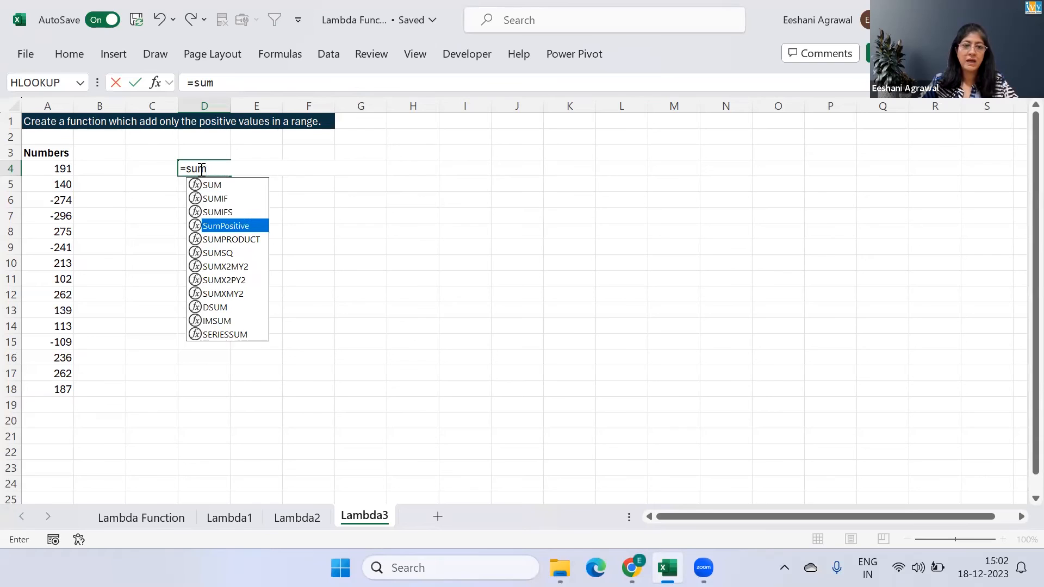
{"action": "key", "text": "Tab"}
{"action": "key", "text": "Left"}
{"action": "key", "text": "Left"}
{"action": "key", "text": "Left"}
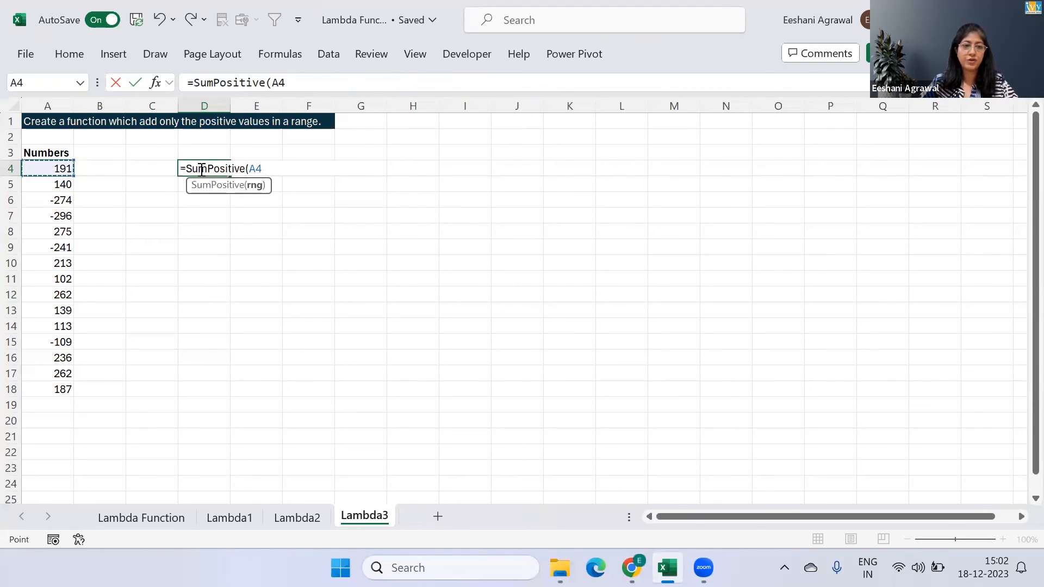
{"action": "key", "text": "ctrl+shift+Down"}
{"action": "key", "text": "Return"}
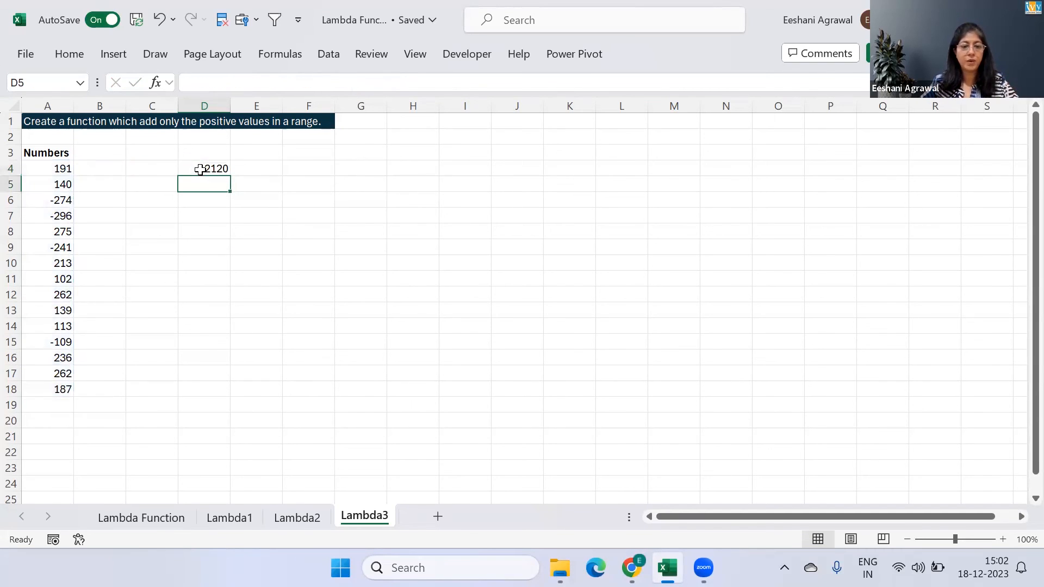
Change the number in A5 to -100 and reselect D4 to check the SumPositive result
{"action": "key", "text": "Left"}
{"action": "key", "text": "Left"}
{"action": "key", "text": "Left"}
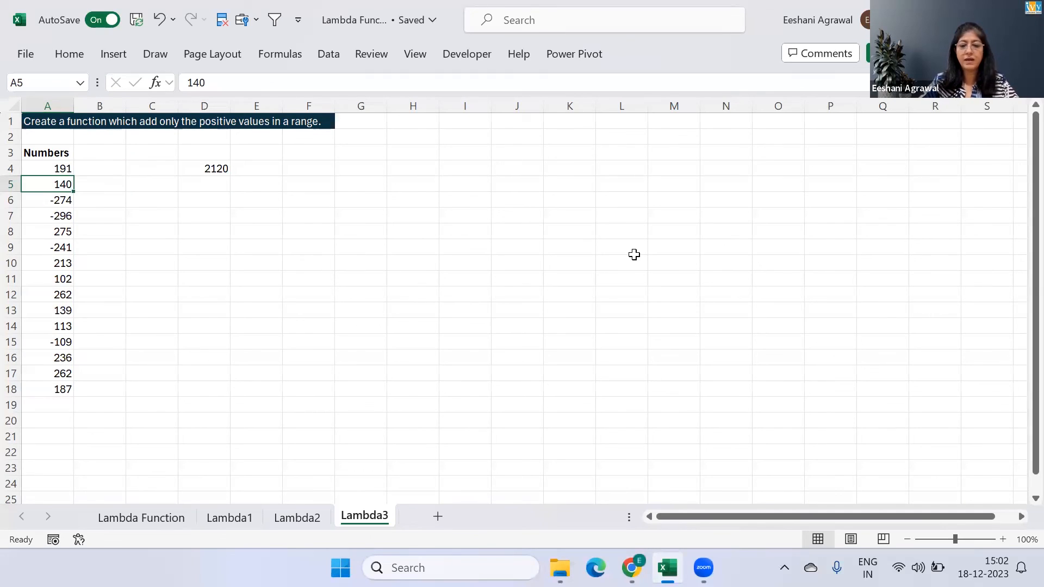
{"action": "type", "text": "-100"}
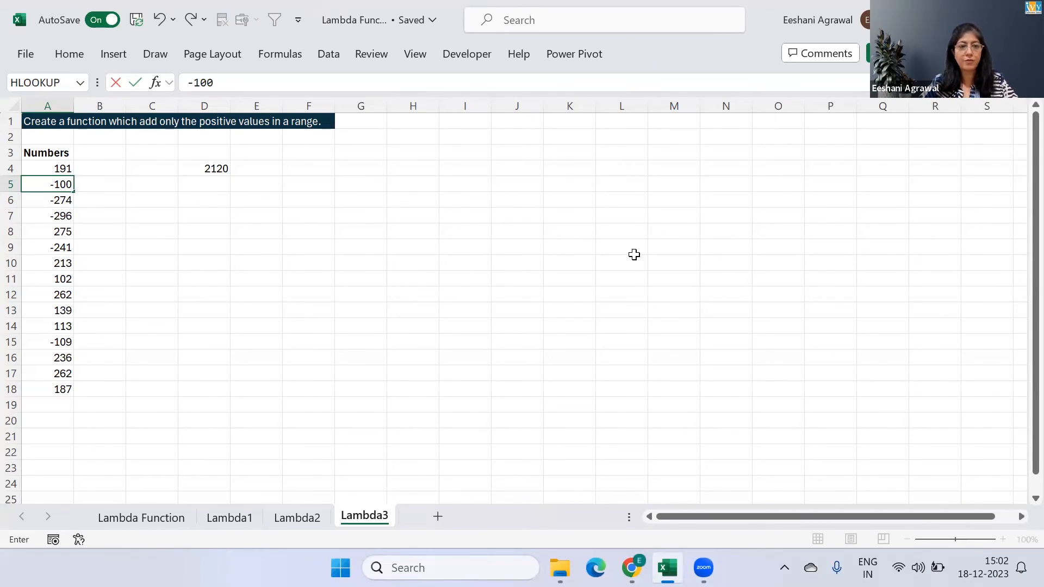
{"action": "key", "text": "Return"}
{"action": "key", "text": "Up"}
{"action": "key", "text": "Up"}
{"action": "key", "text": "Right"}
{"action": "key", "text": "Right"}
{"action": "key", "text": "Right"}
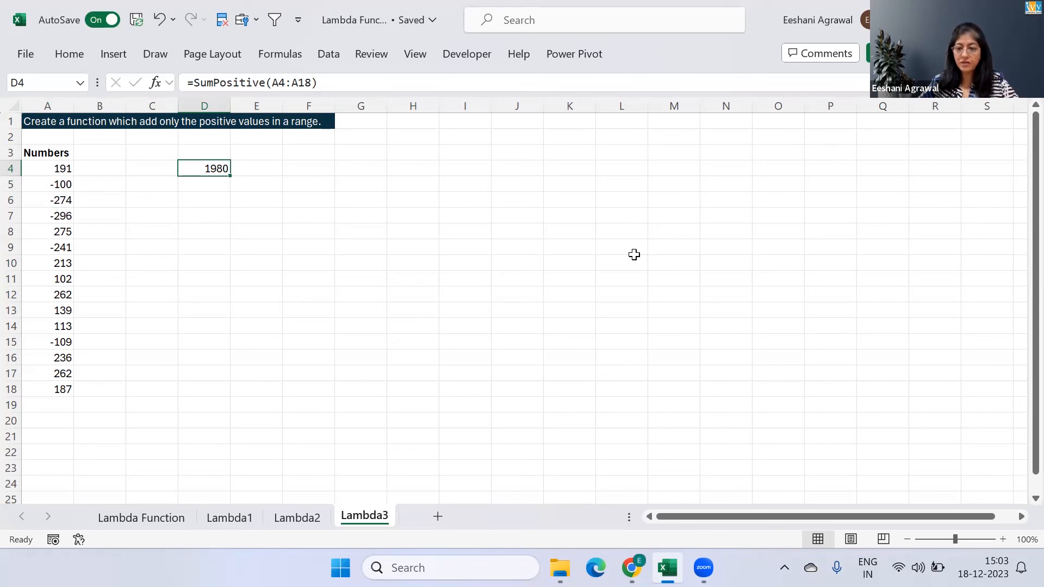
Return to the Lambda Function sheet to review the use cases and select the empty cell E15
{"action": "key", "text": "ctrl+Page_Up"}
{"action": "key", "text": "ctrl+Page_Up"}
{"action": "key", "text": "ctrl+Page_Up"}
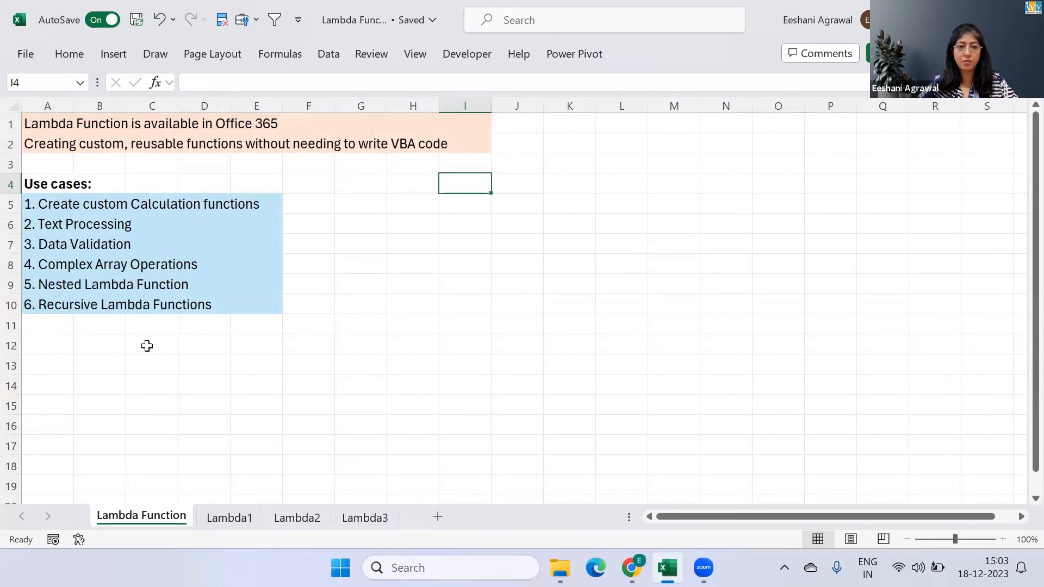
{"action": "left_click", "coordinate": [265, 416]}
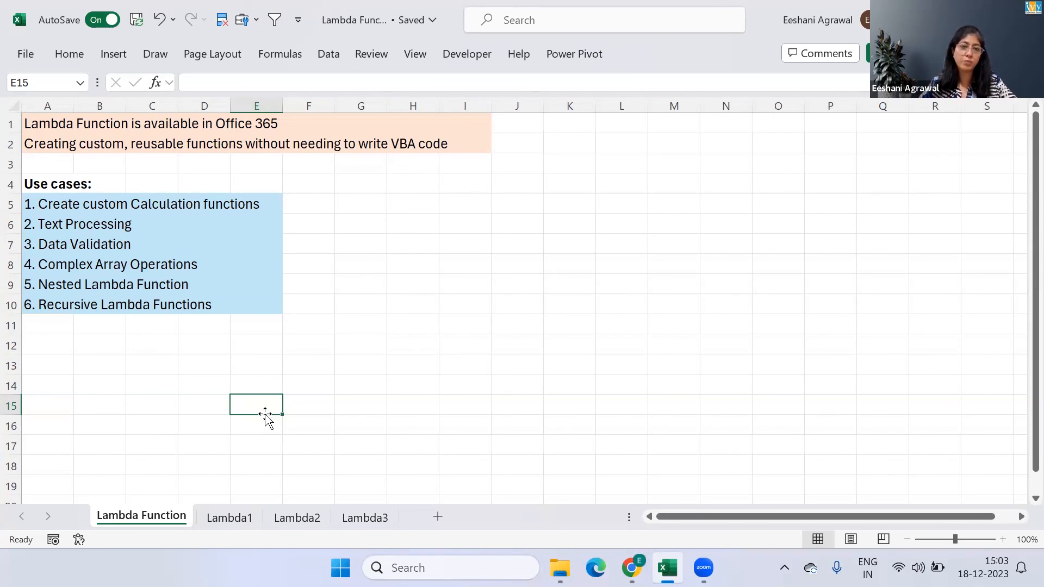
Create a new blank workbook and enter the test values -10, 9 and 10 in C3:C5
{"action": "key", "text": "ctrl+n"}
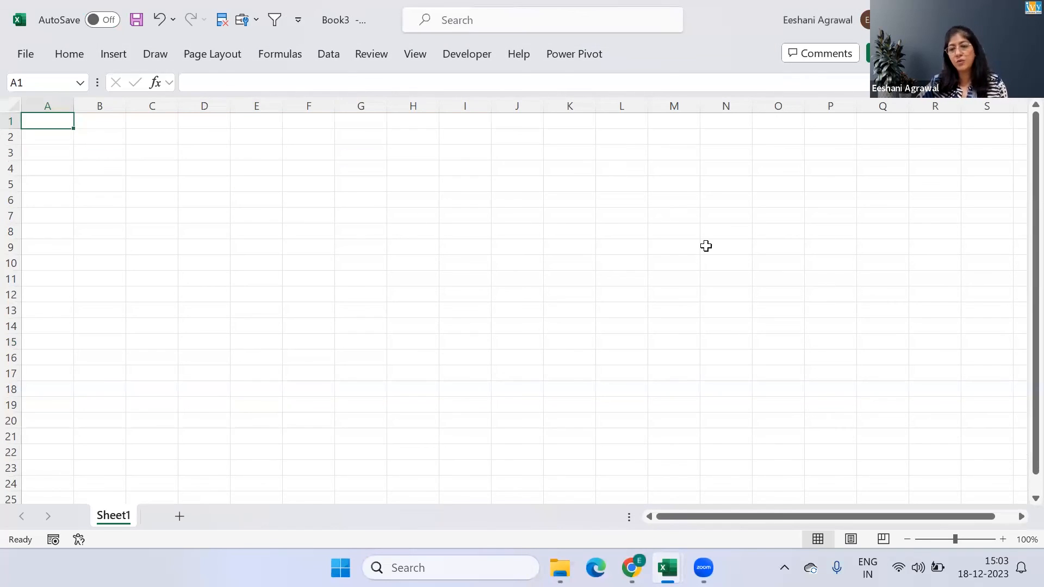
{"action": "left_click", "coordinate": [148, 154]}
{"action": "type", "text": "-10"}
{"action": "key", "text": "Return"}
{"action": "type", "text": "9"}
{"action": "key", "text": "Return"}
{"action": "type", "text": "10"}
{"action": "key", "text": "Return"}
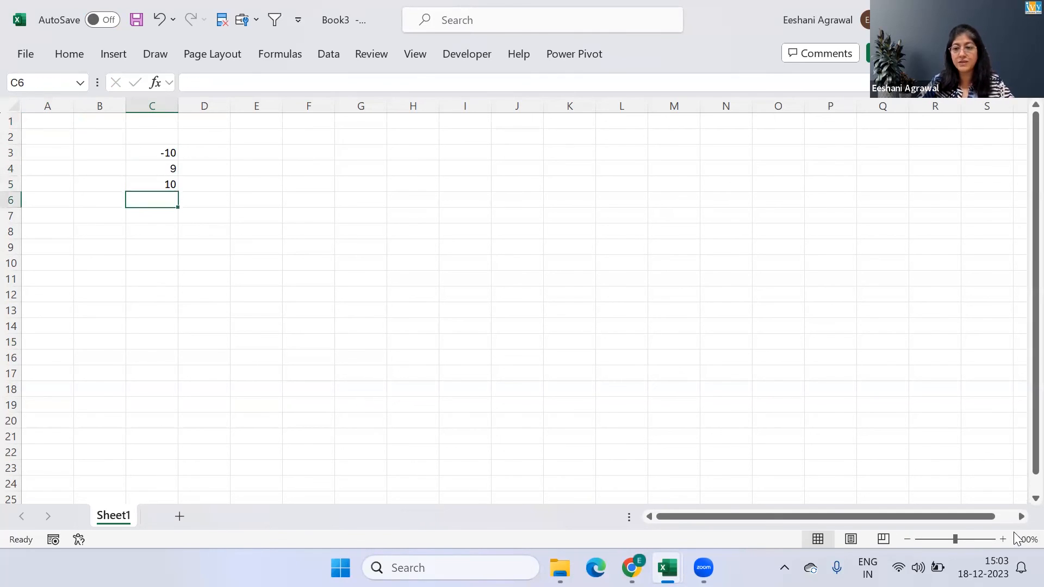
Look up functions matching =sum in D3 to check for SumPositive, cancel the entry and close the new workbook without saving
{"action": "left_click", "coordinate": [1002, 539]}
{"action": "left_click", "coordinate": [1002, 539]}
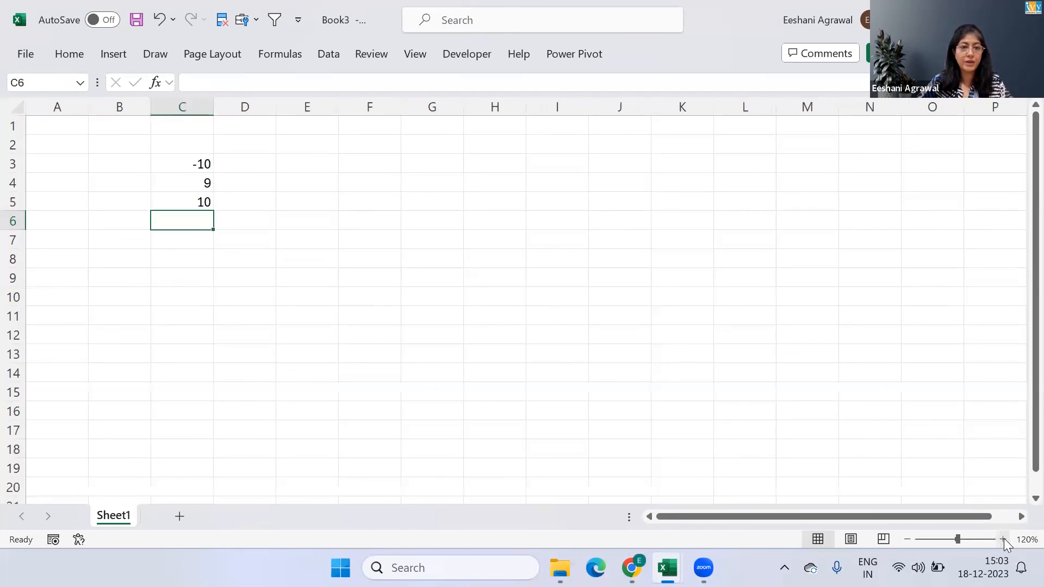
{"action": "left_click", "coordinate": [249, 164]}
{"action": "type", "text": "=sum"}
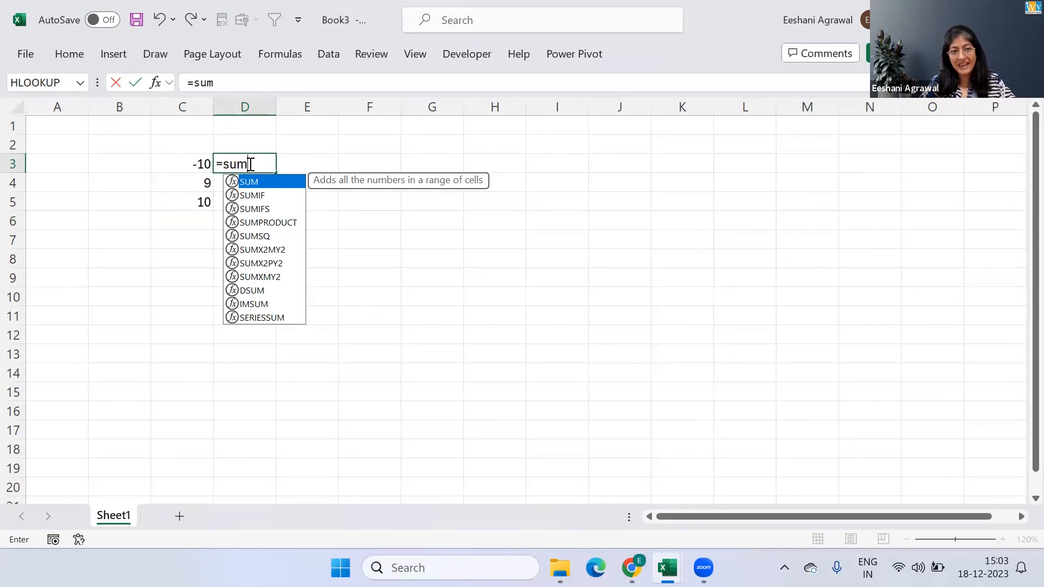
{"action": "key", "text": "Escape"}
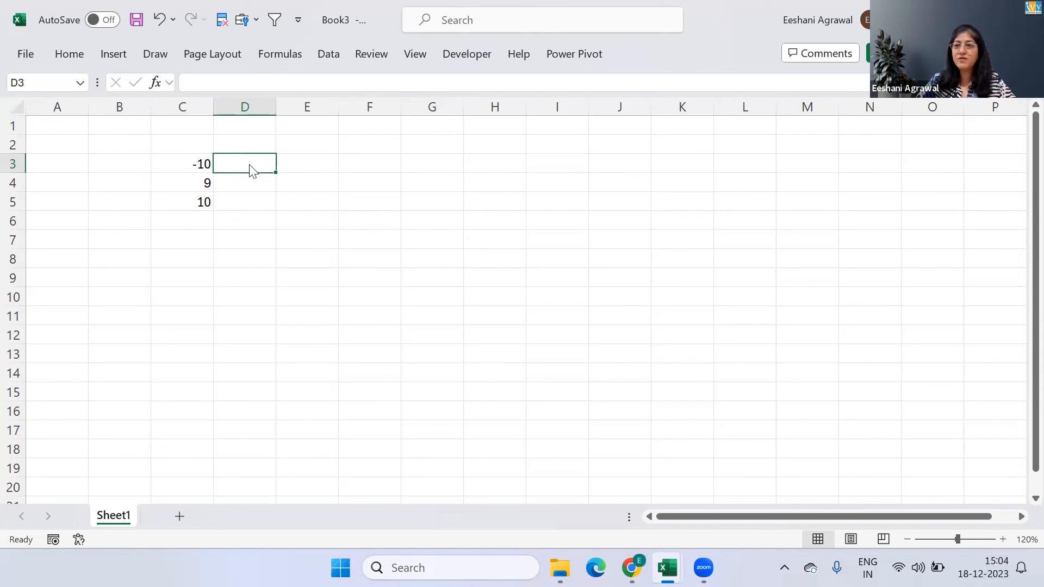
{"action": "left_click", "coordinate": [1026, 17]}
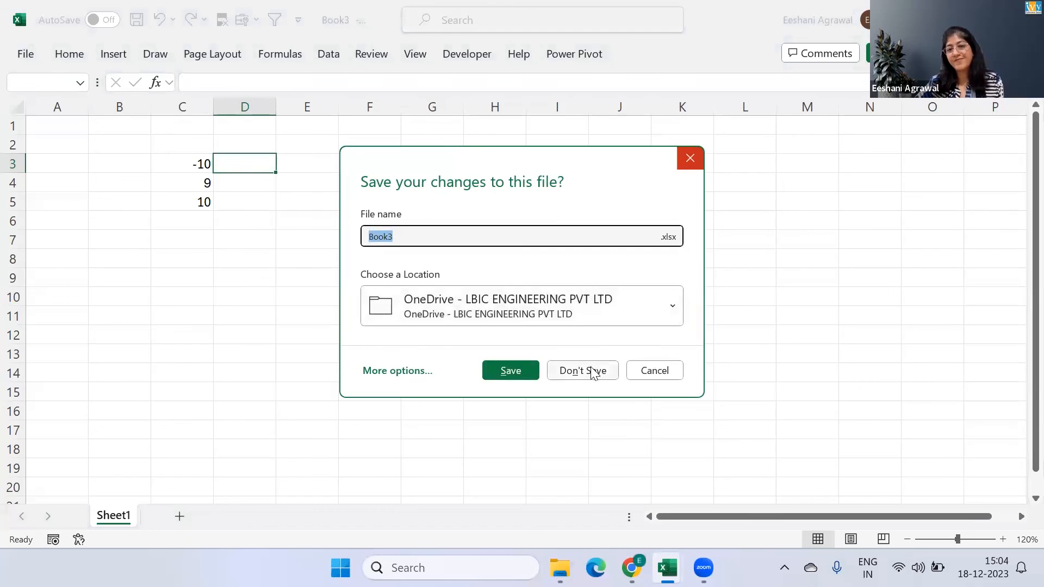
{"action": "left_click", "coordinate": [593, 372]}
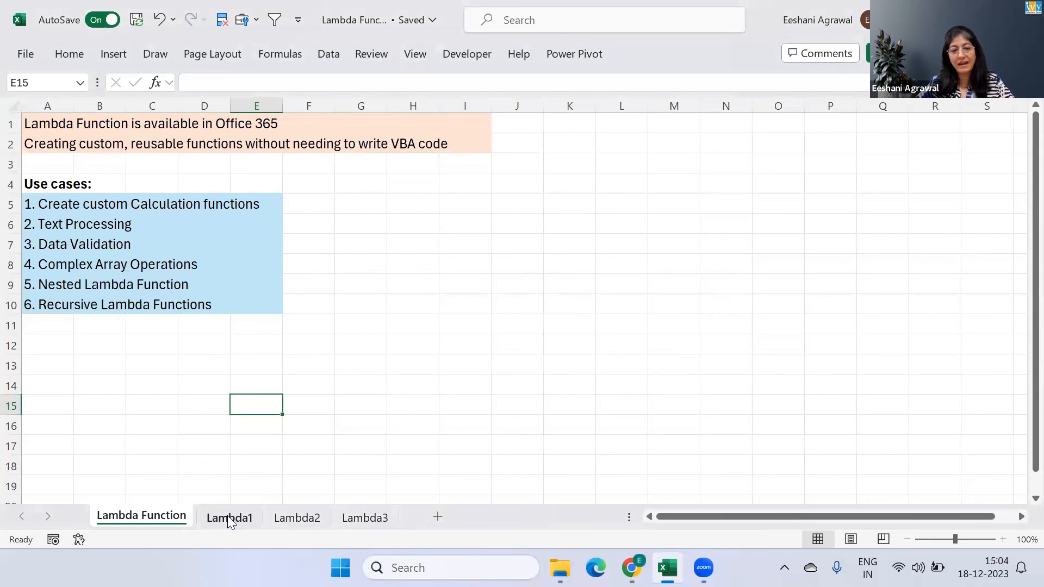
Review the examples on the Lambda1, Lambda2 and Lambda3 sheets, and return to the Lambda Function sheet's use cases, selecting cell G6
{"action": "left_click", "coordinate": [229, 517]}
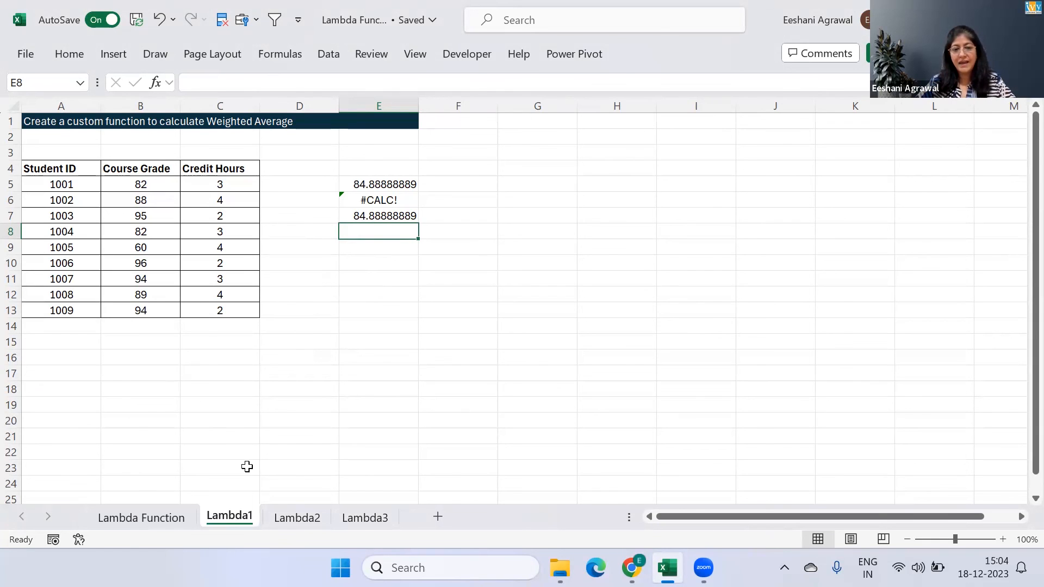
{"action": "left_click", "coordinate": [286, 518]}
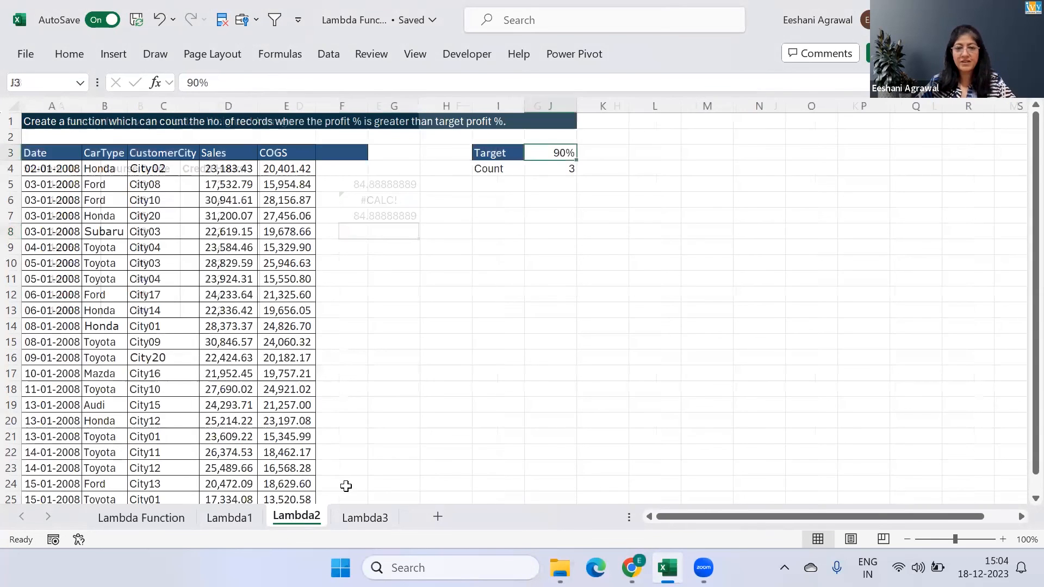
{"action": "left_click", "coordinate": [375, 515]}
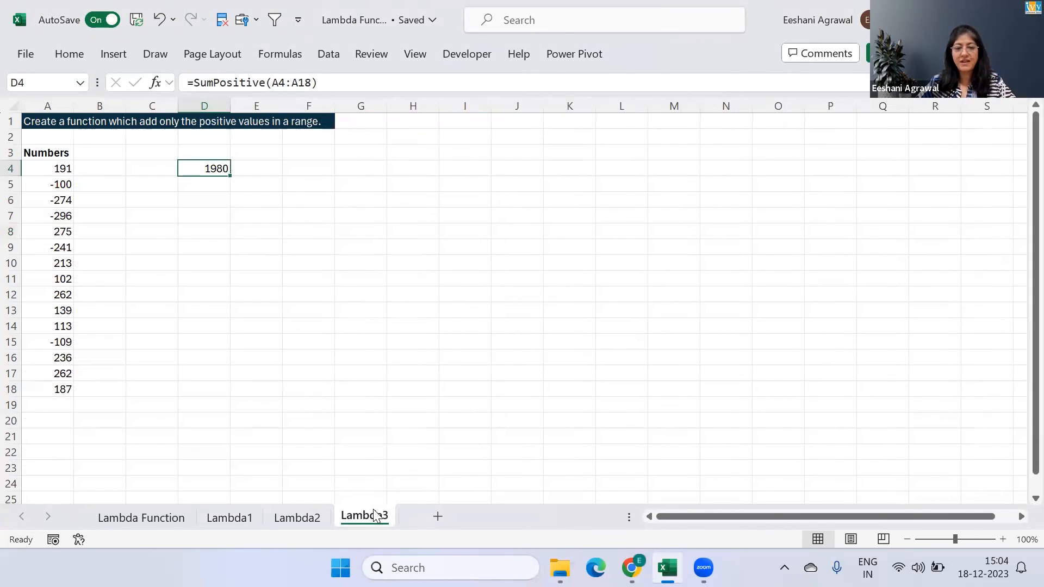
{"action": "left_click", "coordinate": [286, 519]}
{"action": "left_click", "coordinate": [229, 517]}
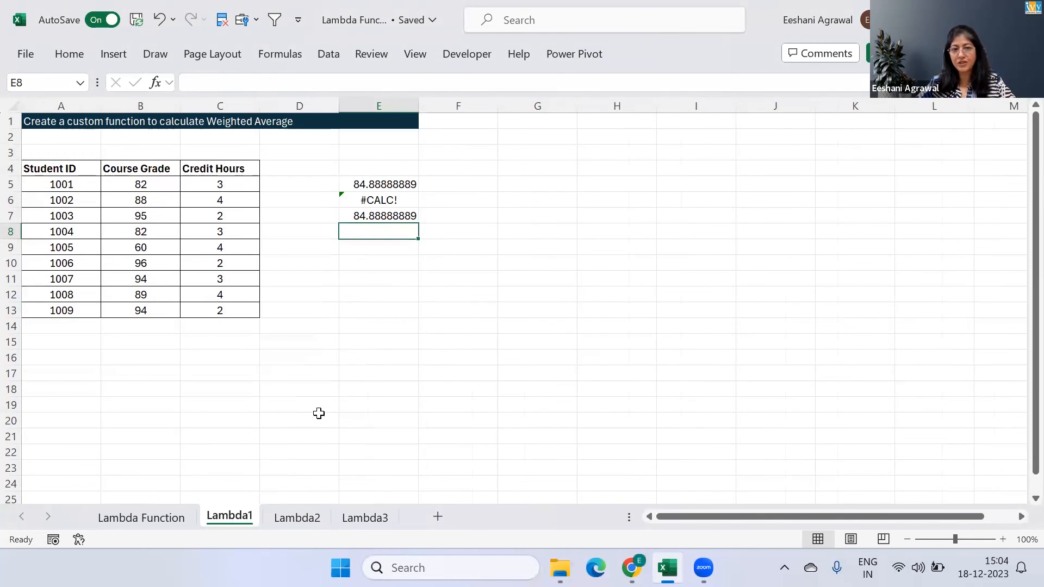
{"action": "left_click", "coordinate": [384, 295]}
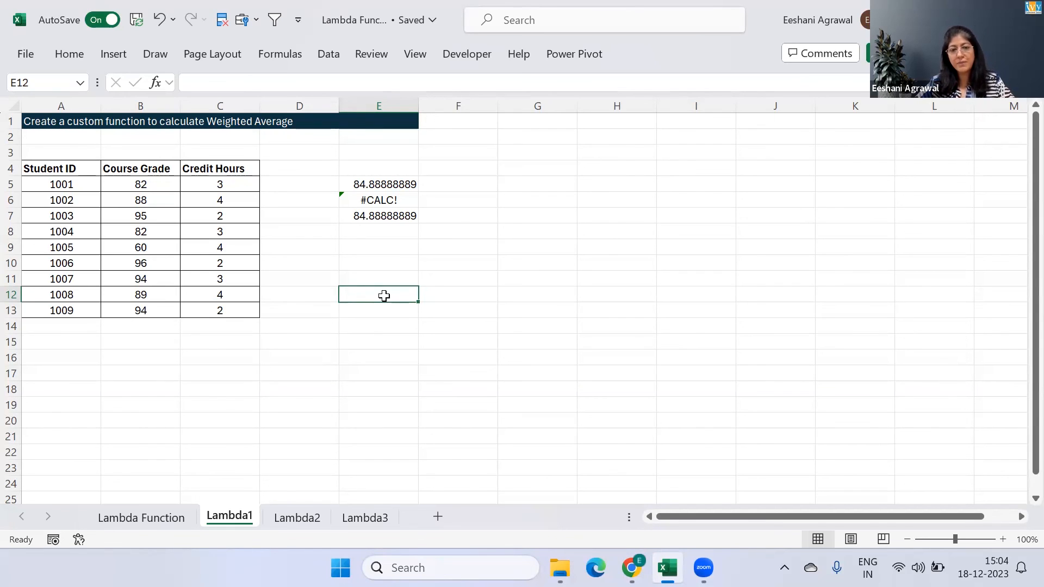
{"action": "left_click", "coordinate": [163, 517]}
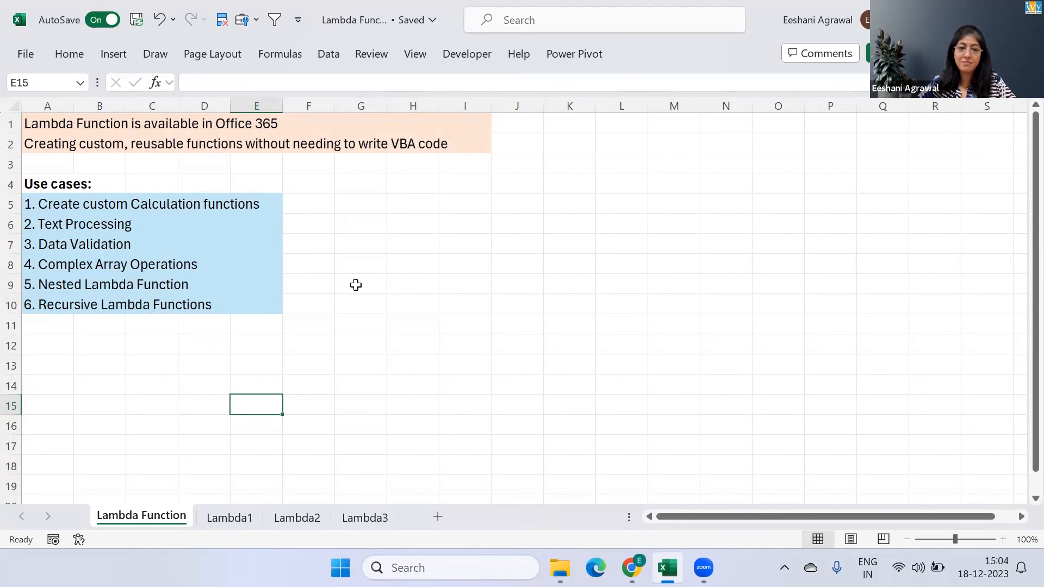
{"action": "left_click", "coordinate": [381, 221]}
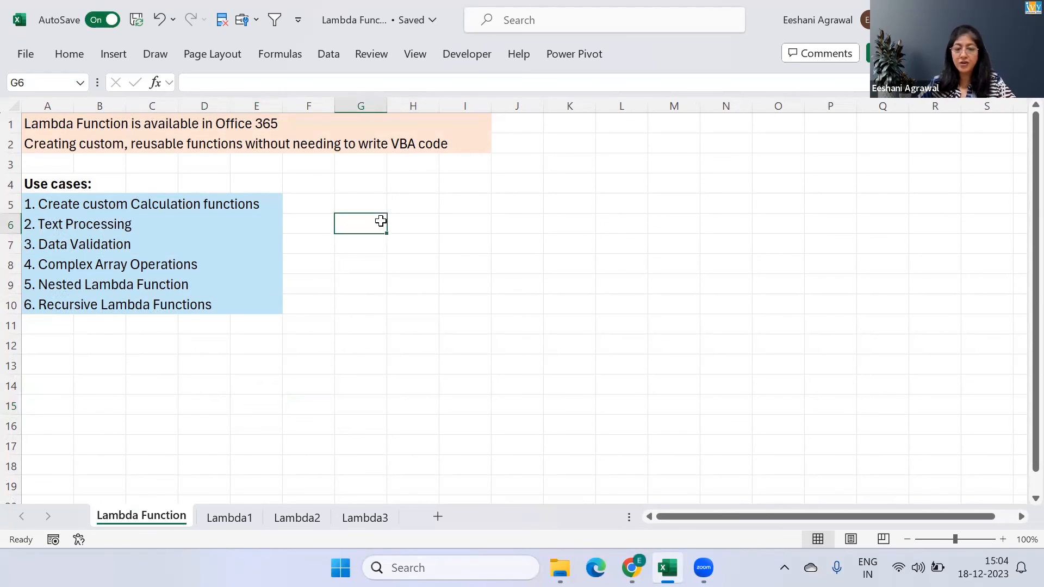